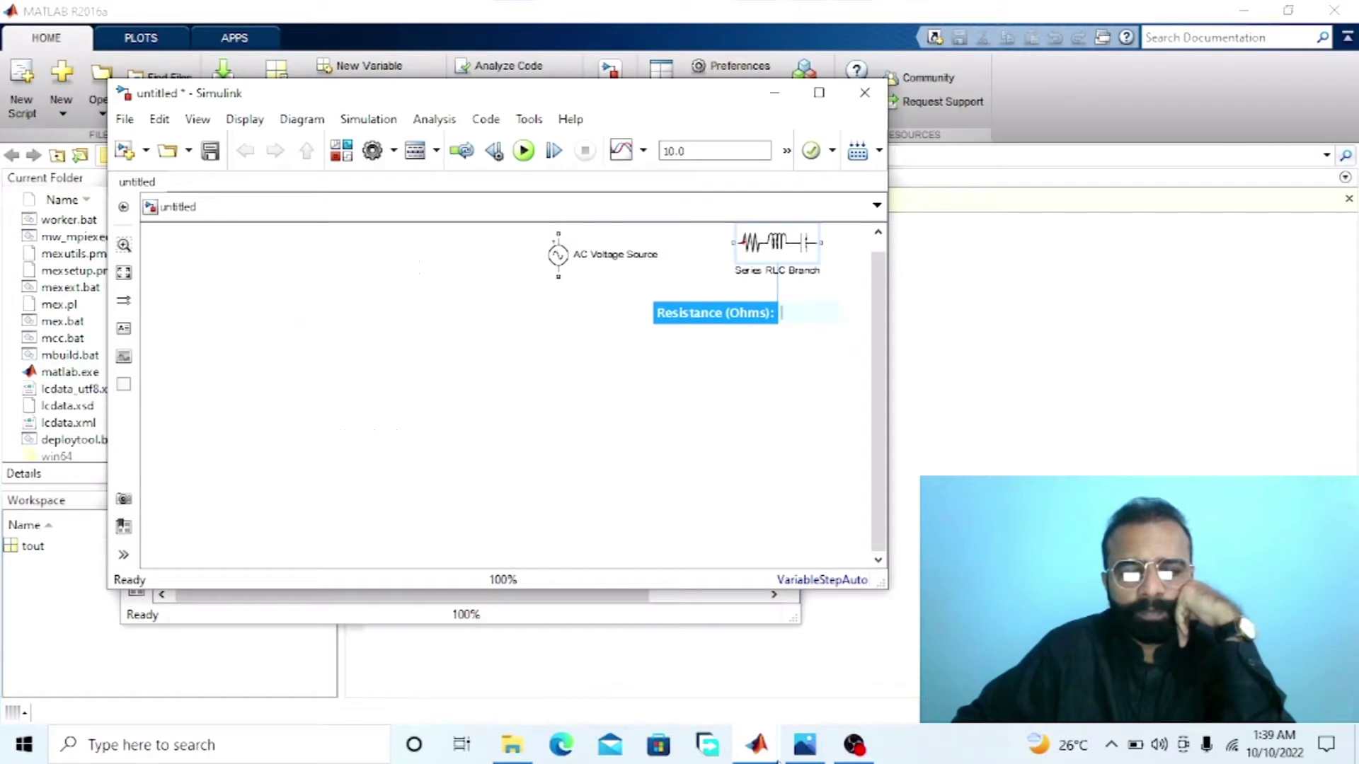
# Step: Add a Linear Transformer block from the powerlib Elements library to the untitled model, beside the AC Voltage Source
pyautogui.click(778, 760)
pyautogui.click(1011, 658)
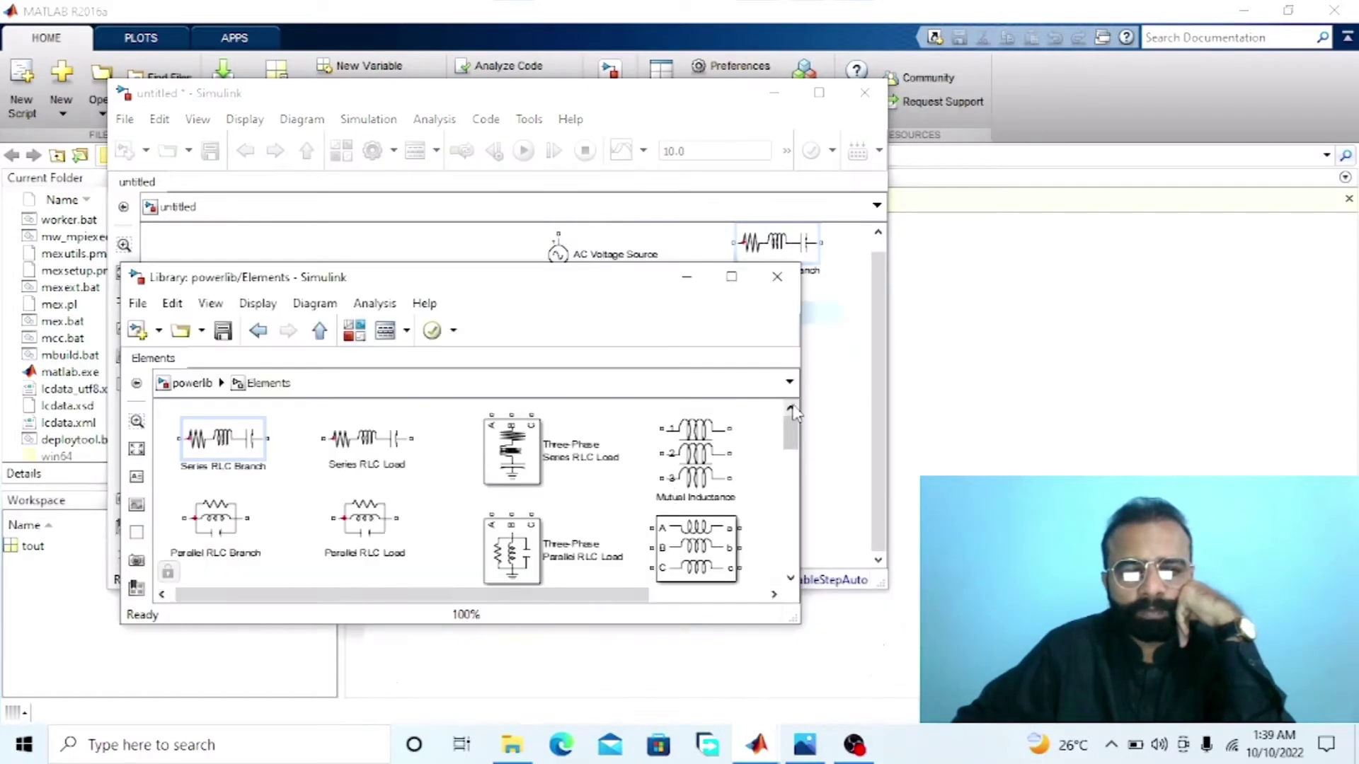
pyautogui.moveTo(791, 429); pyautogui.dragTo(788, 513)
pyautogui.moveTo(502, 286); pyautogui.dragTo(562, 455)
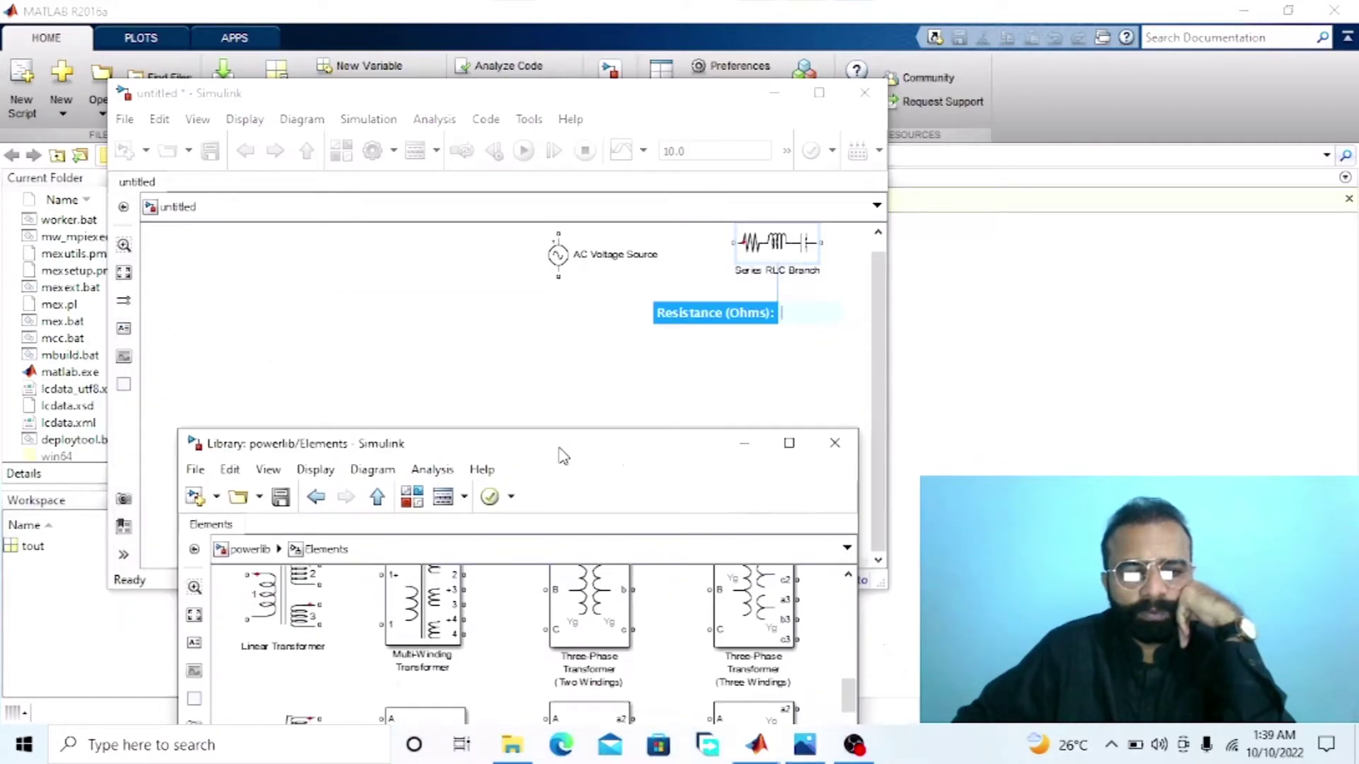
pyautogui.moveTo(269, 627); pyautogui.dragTo(368, 301)
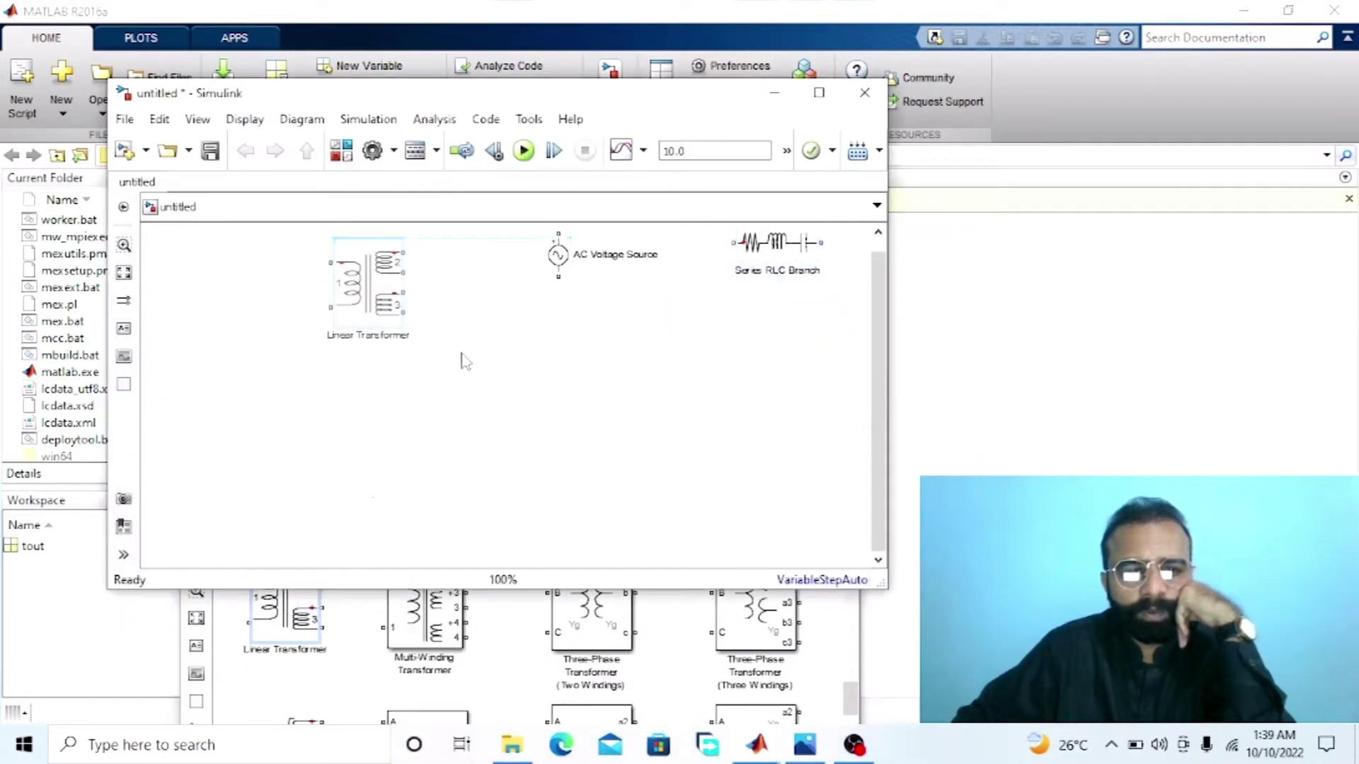
# Step: Add a Display block and a Scope block from the Simulink Sinks library to the model
pyautogui.click(340, 150)
pyautogui.click(435, 445)
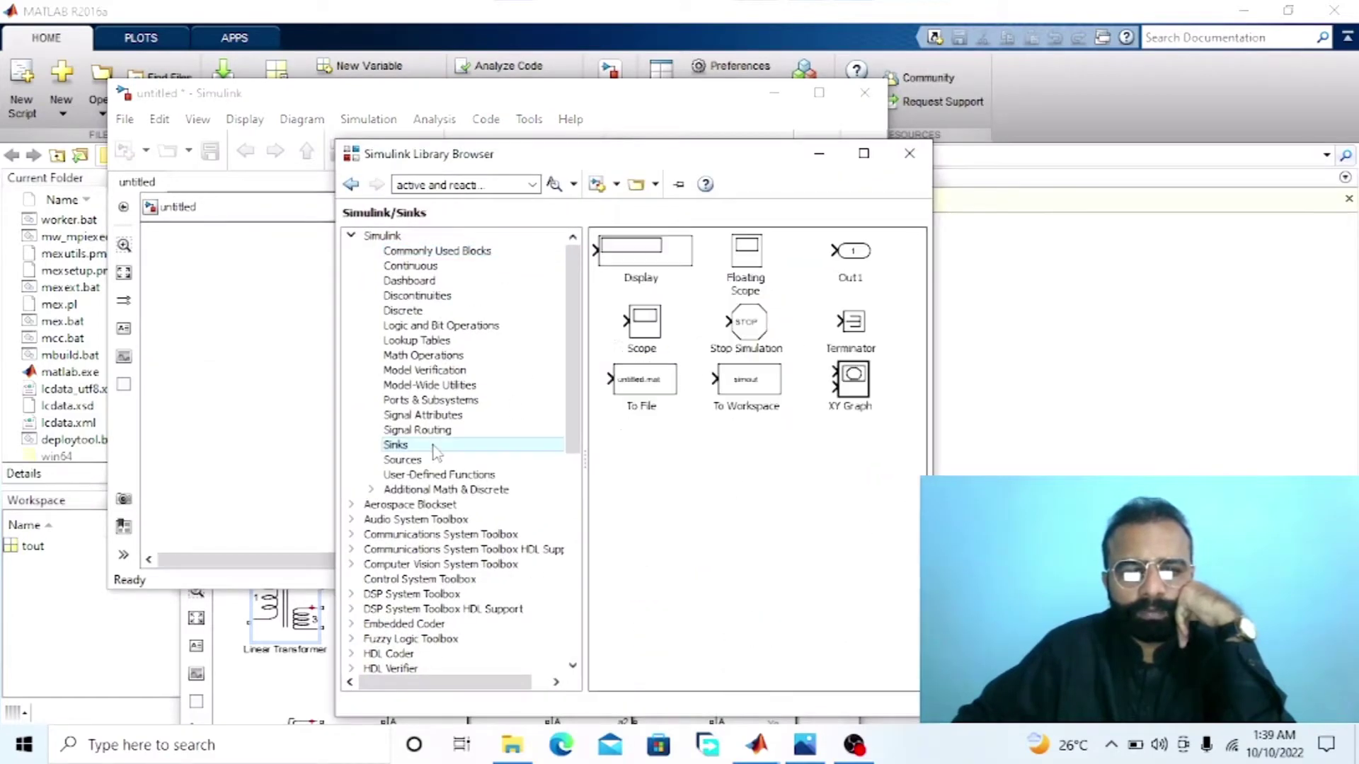
pyautogui.moveTo(676, 257); pyautogui.dragTo(269, 332)
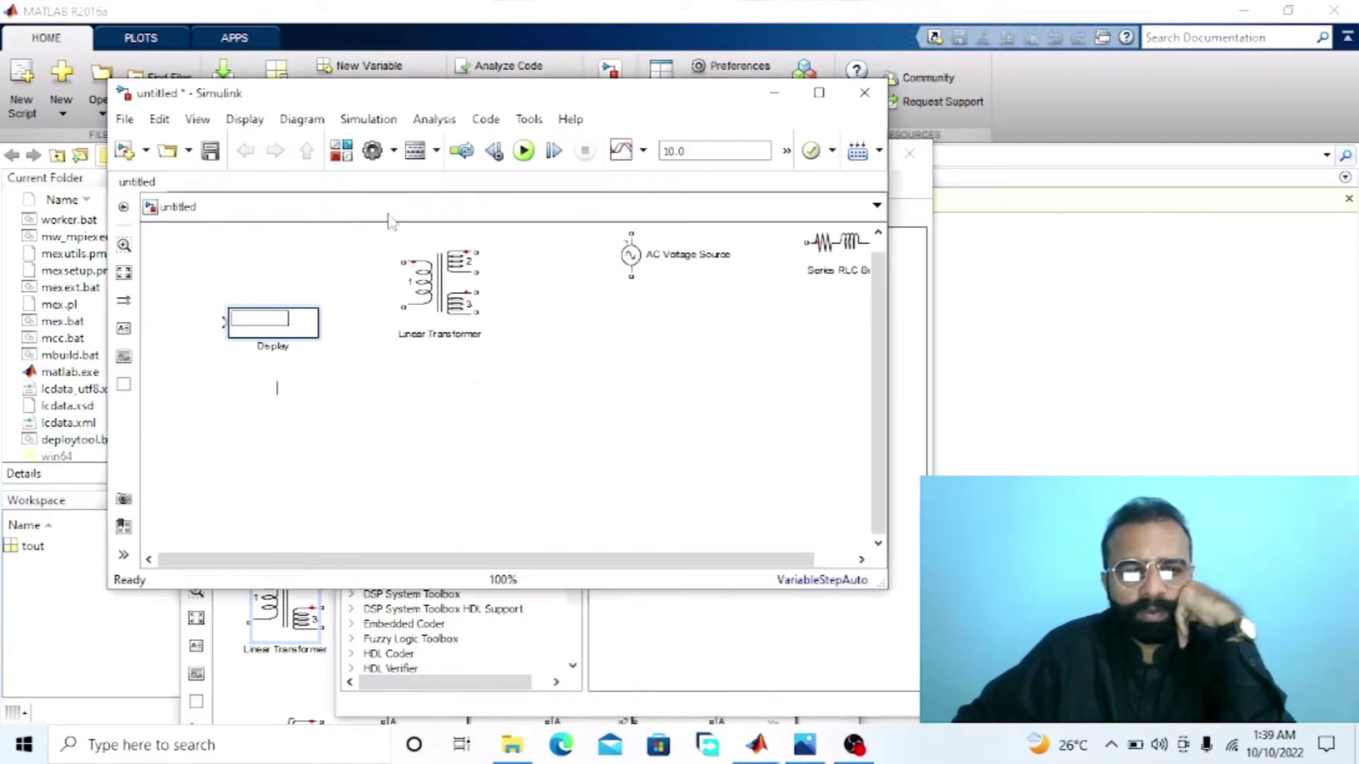
pyautogui.click(351, 150)
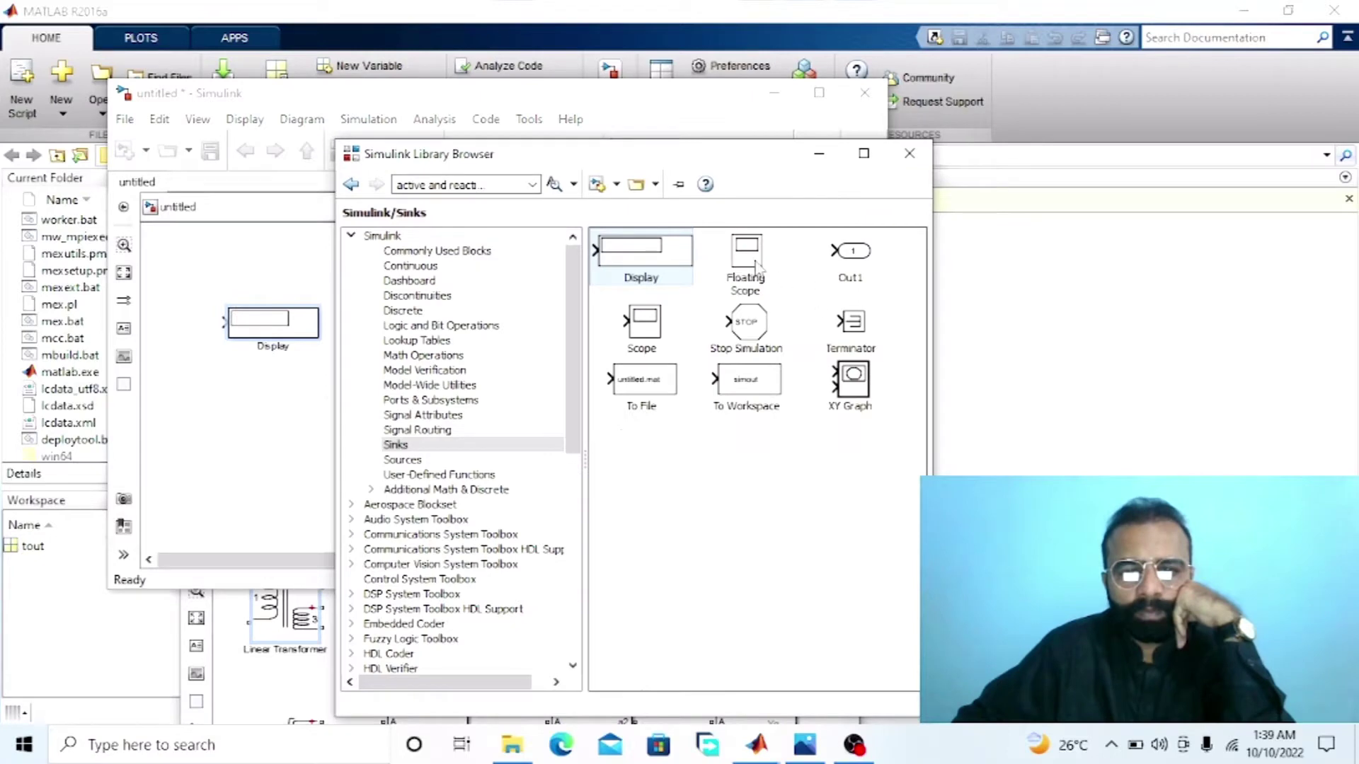
pyautogui.moveTo(660, 329); pyautogui.dragTo(261, 423)
# Step: Open the Elements library inside powerlib and look through its blocks
pyautogui.click(351, 150)
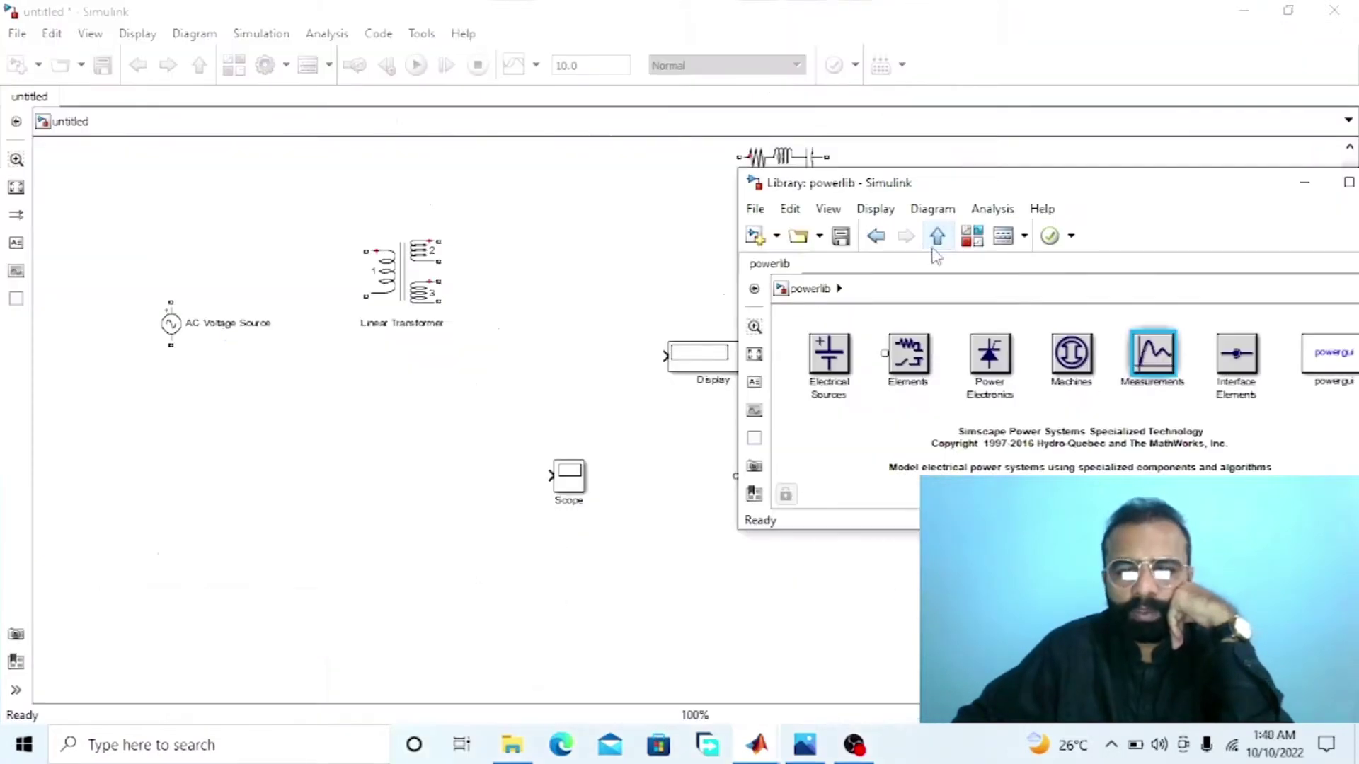
pyautogui.doubleClick(909, 358)
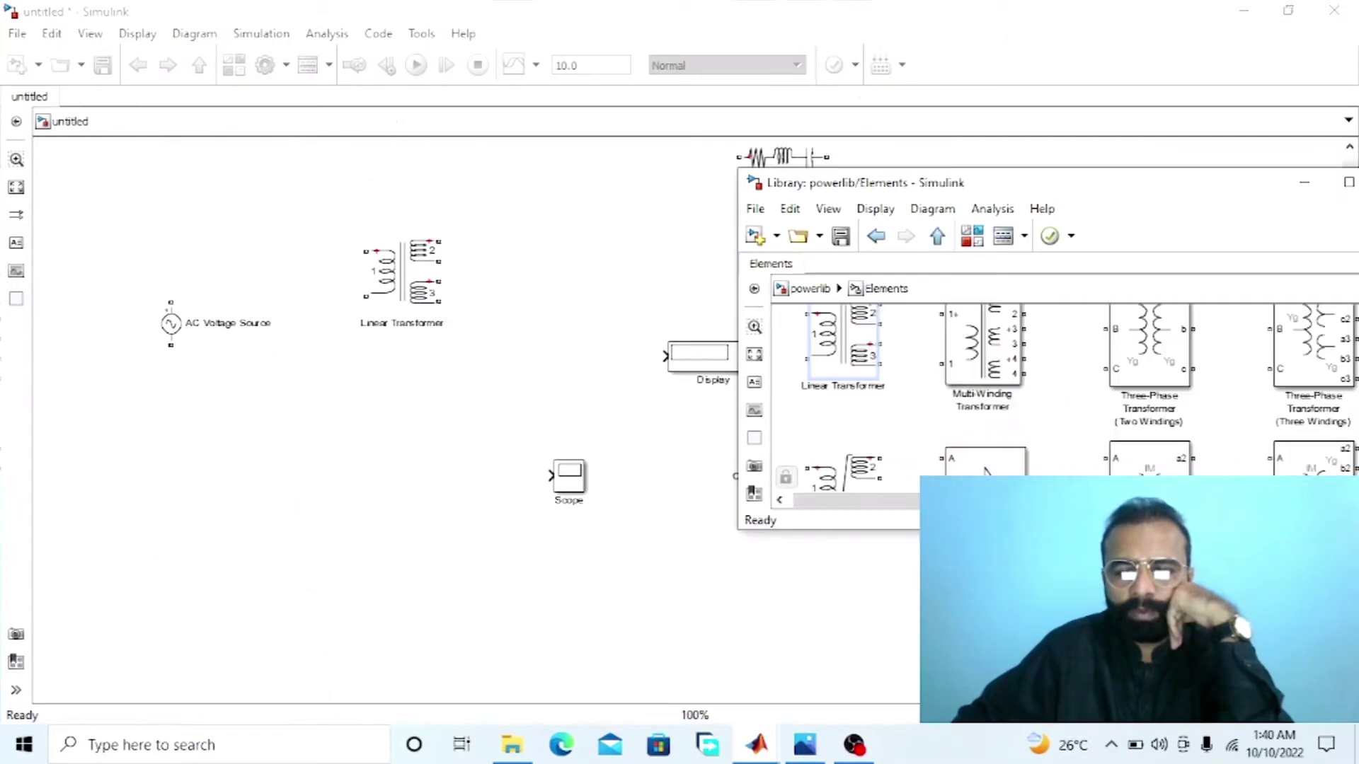
pyautogui.hscroll(2, 1047, 389)
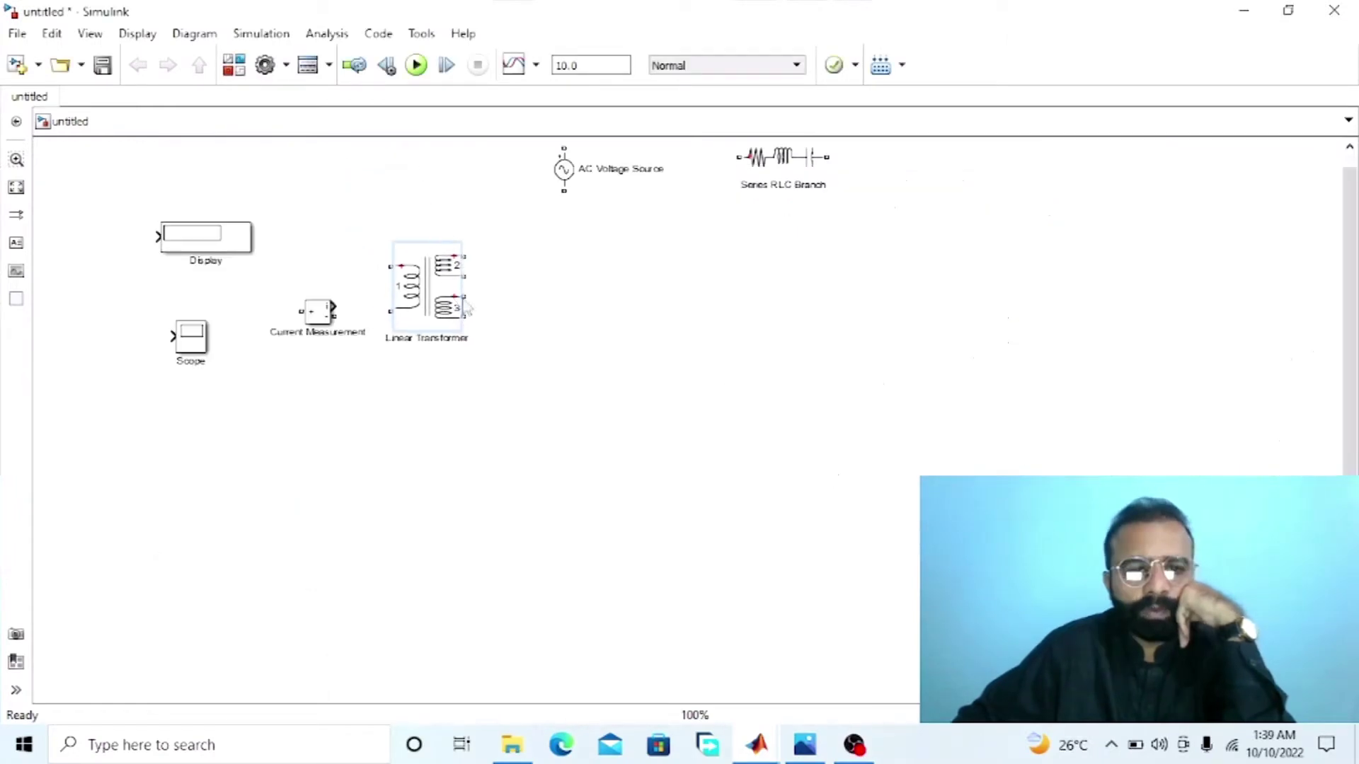
# Step: Spread out the blocks, with the AC Voltage Source left of the Linear Transformer and the Scope, Display and Current Measurement to its right
pyautogui.moveTo(428, 290); pyautogui.dragTo(503, 304)
pyautogui.click(200, 361)
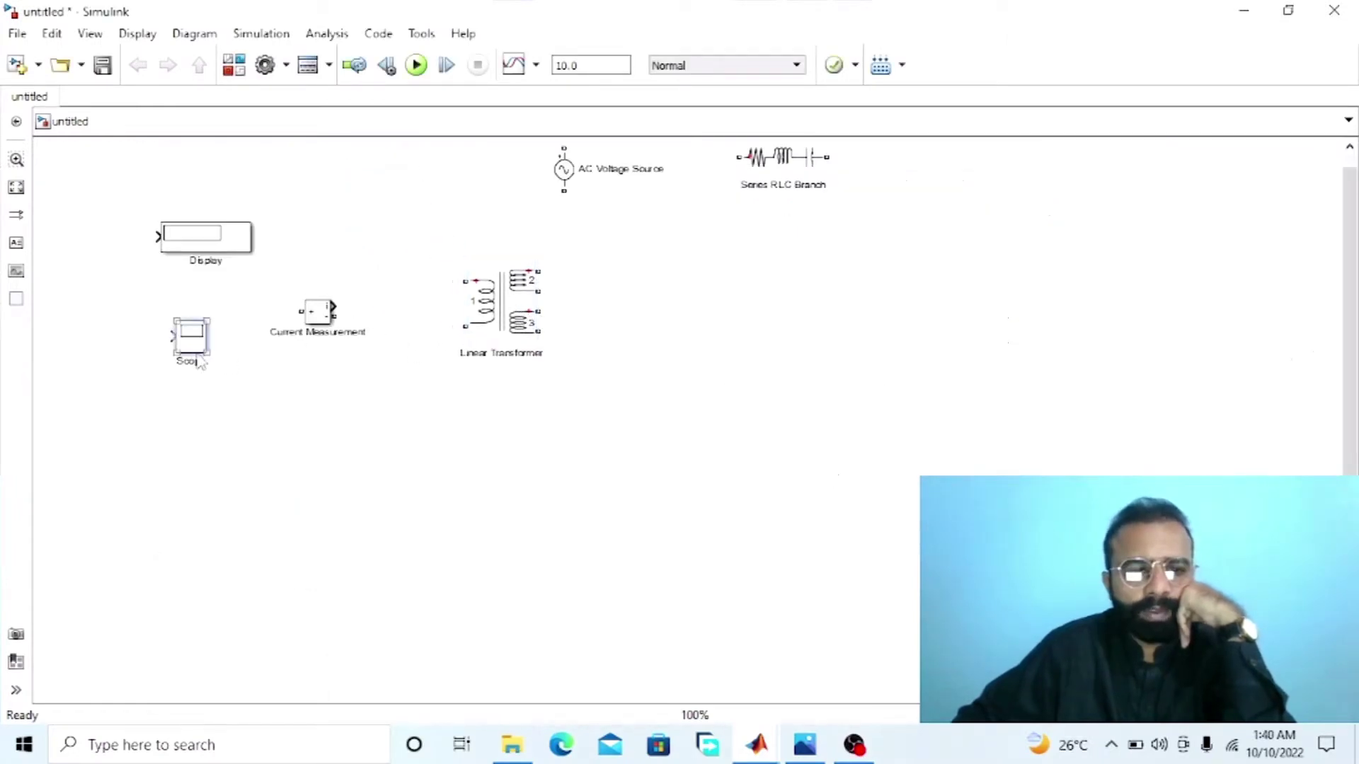
pyautogui.moveTo(200, 361); pyautogui.dragTo(578, 501)
pyautogui.moveTo(212, 239); pyautogui.dragTo(721, 358)
pyautogui.moveTo(322, 317); pyautogui.dragTo(784, 464)
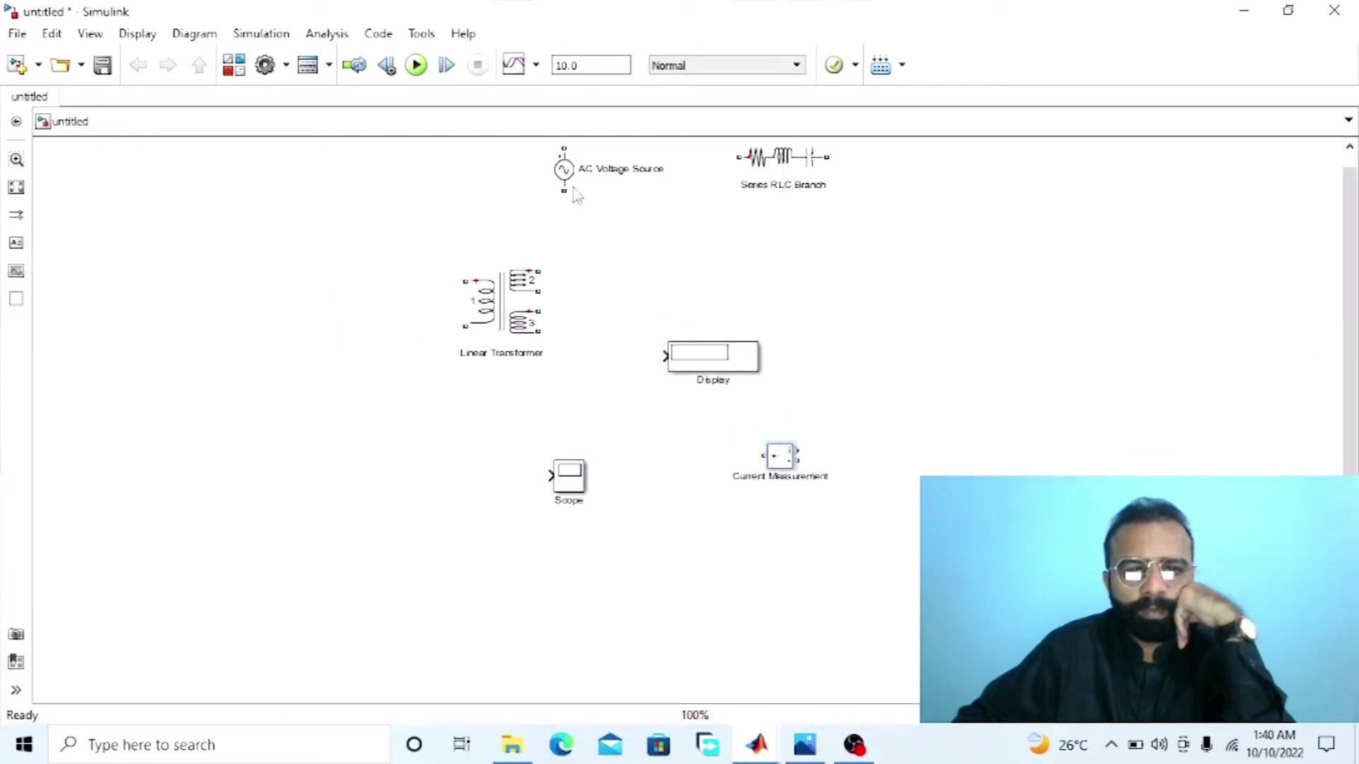
pyautogui.moveTo(566, 173); pyautogui.dragTo(172, 326)
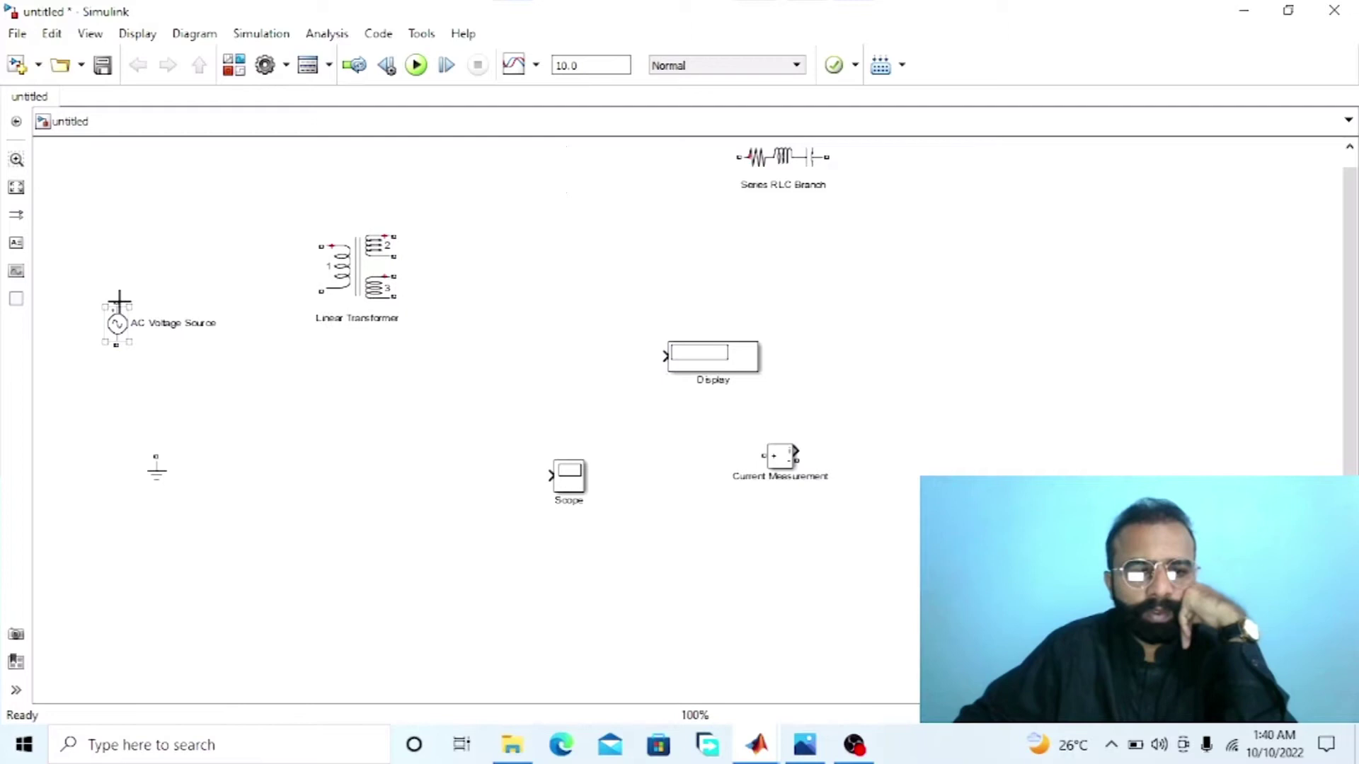
# Step: Wire both terminals of the AC Voltage Source to the transformer's primary winding, moving the ground block clear below the source
pyautogui.moveTo(116, 302)
pyautogui.mouseDown()
pyautogui.moveTo(160, 237)
pyautogui.moveTo(317, 241)
pyautogui.mouseUp()
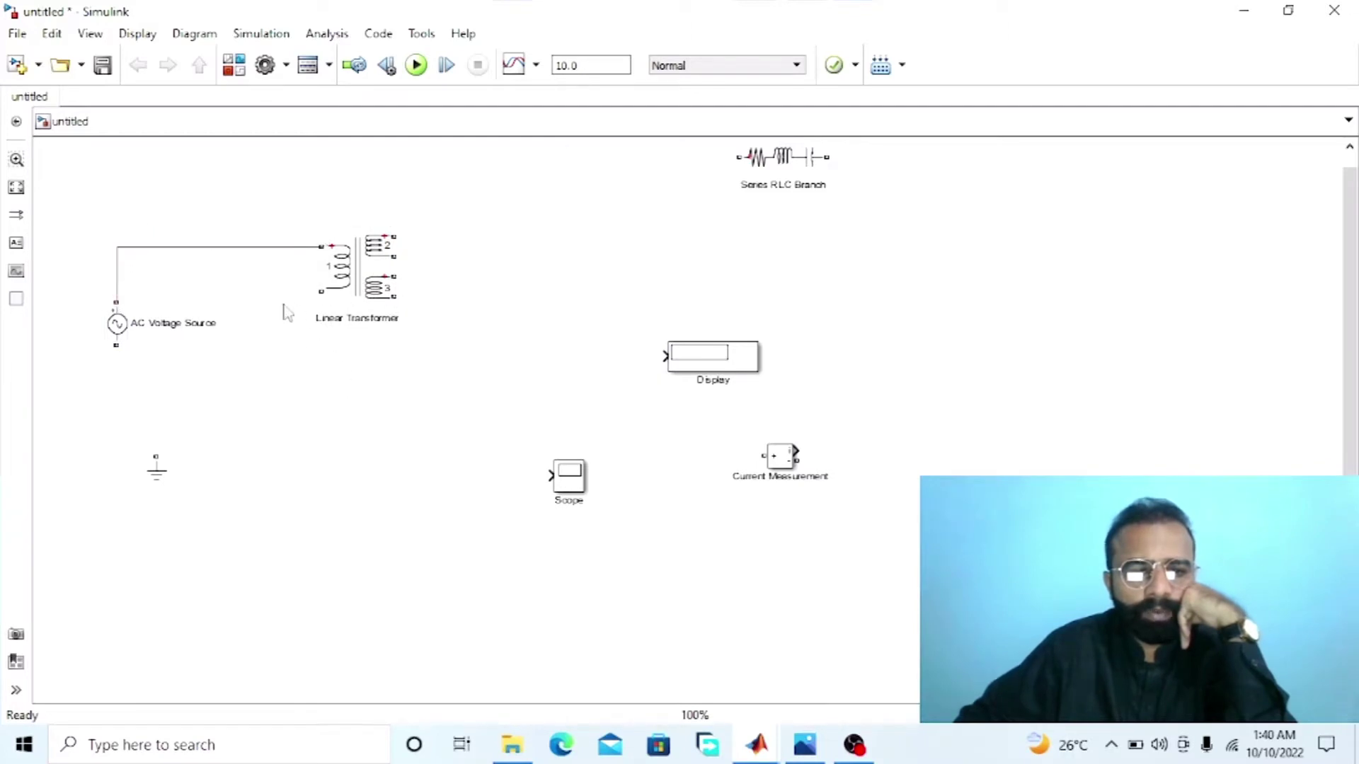
pyautogui.moveTo(156, 468); pyautogui.dragTo(127, 509)
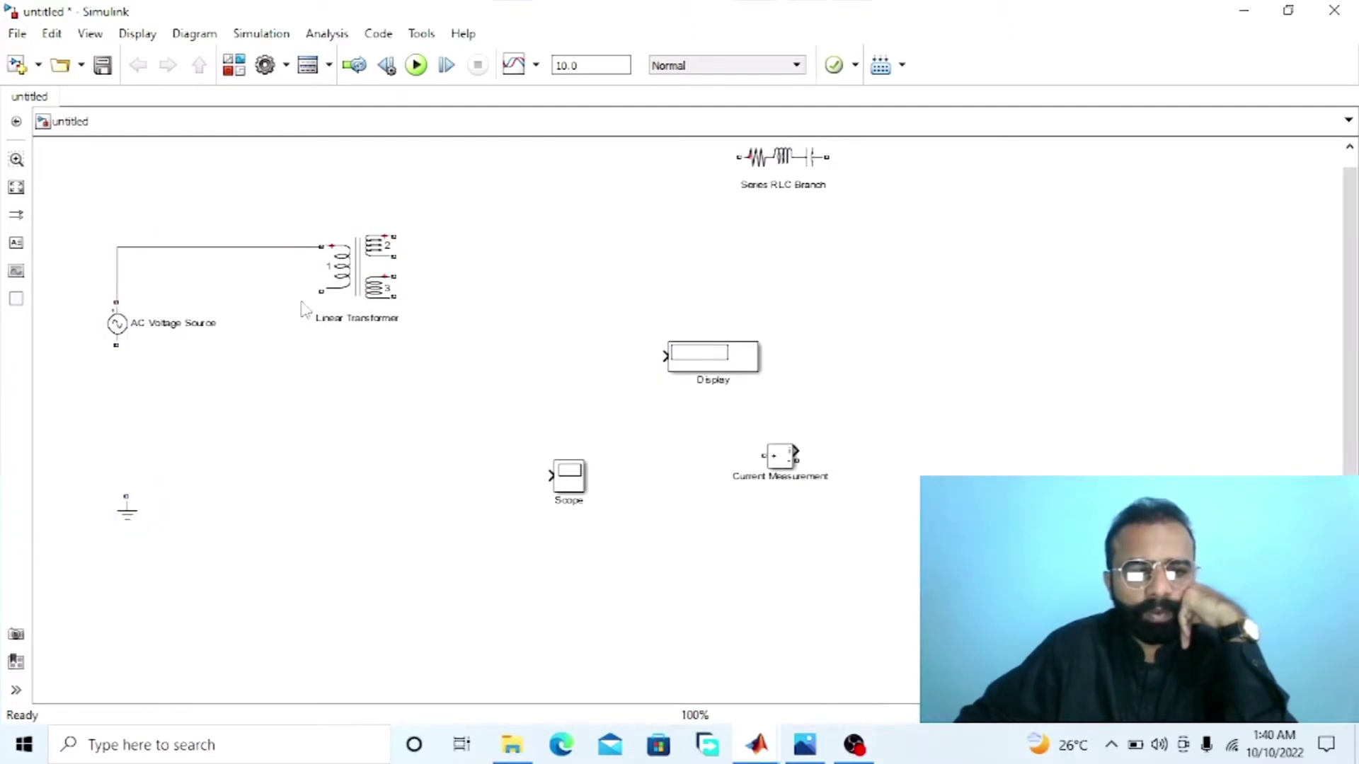
pyautogui.moveTo(317, 290)
pyautogui.mouseDown()
pyautogui.moveTo(261, 404)
pyautogui.moveTo(252, 473)
pyautogui.moveTo(100, 355)
pyautogui.moveTo(113, 346)
pyautogui.mouseUp()
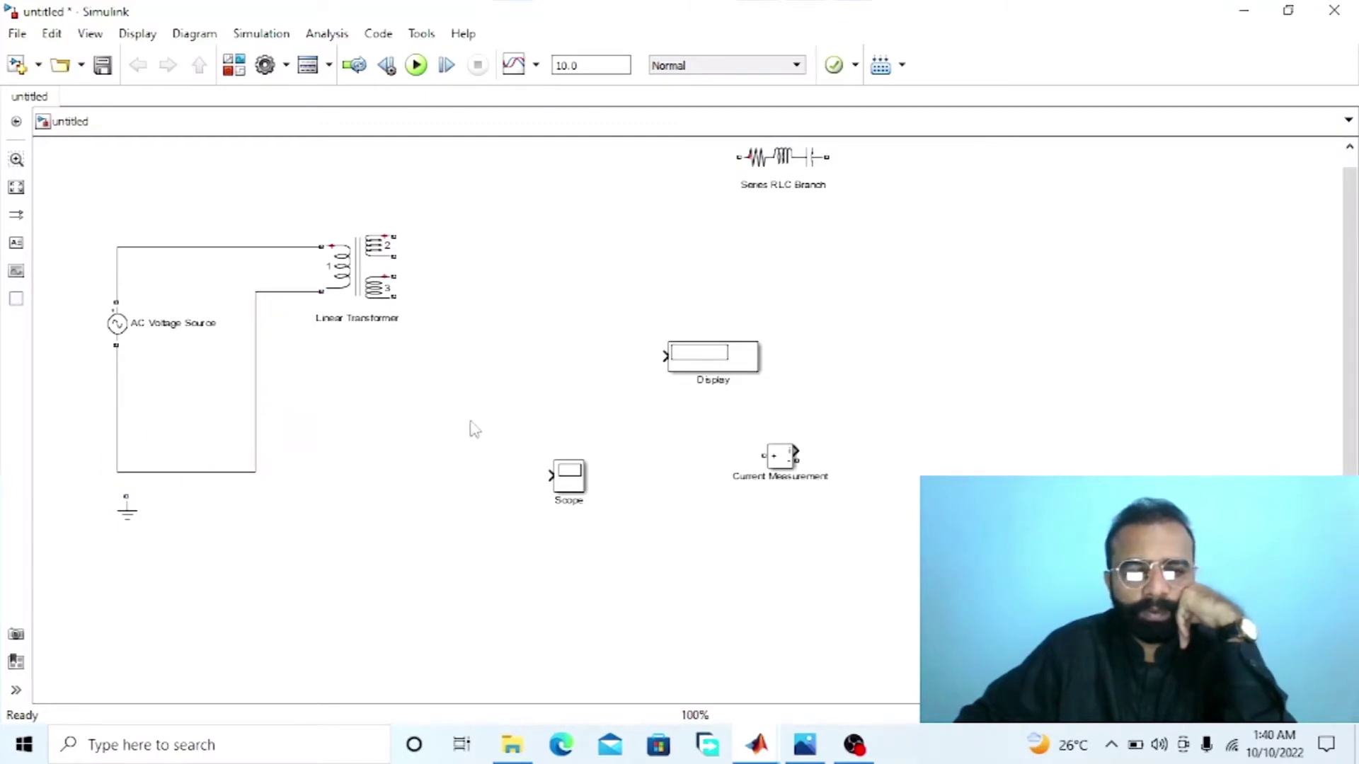
# Step: Place the ground block beside the source's lower wire, shift the AC Voltage Source slightly down and connect the ground to that wire
pyautogui.moveTo(126, 507); pyautogui.dragTo(151, 443)
pyautogui.moveTo(119, 343); pyautogui.dragTo(119, 363)
pyautogui.click(157, 444)
pyautogui.moveTo(150, 430); pyautogui.dragTo(117, 409)
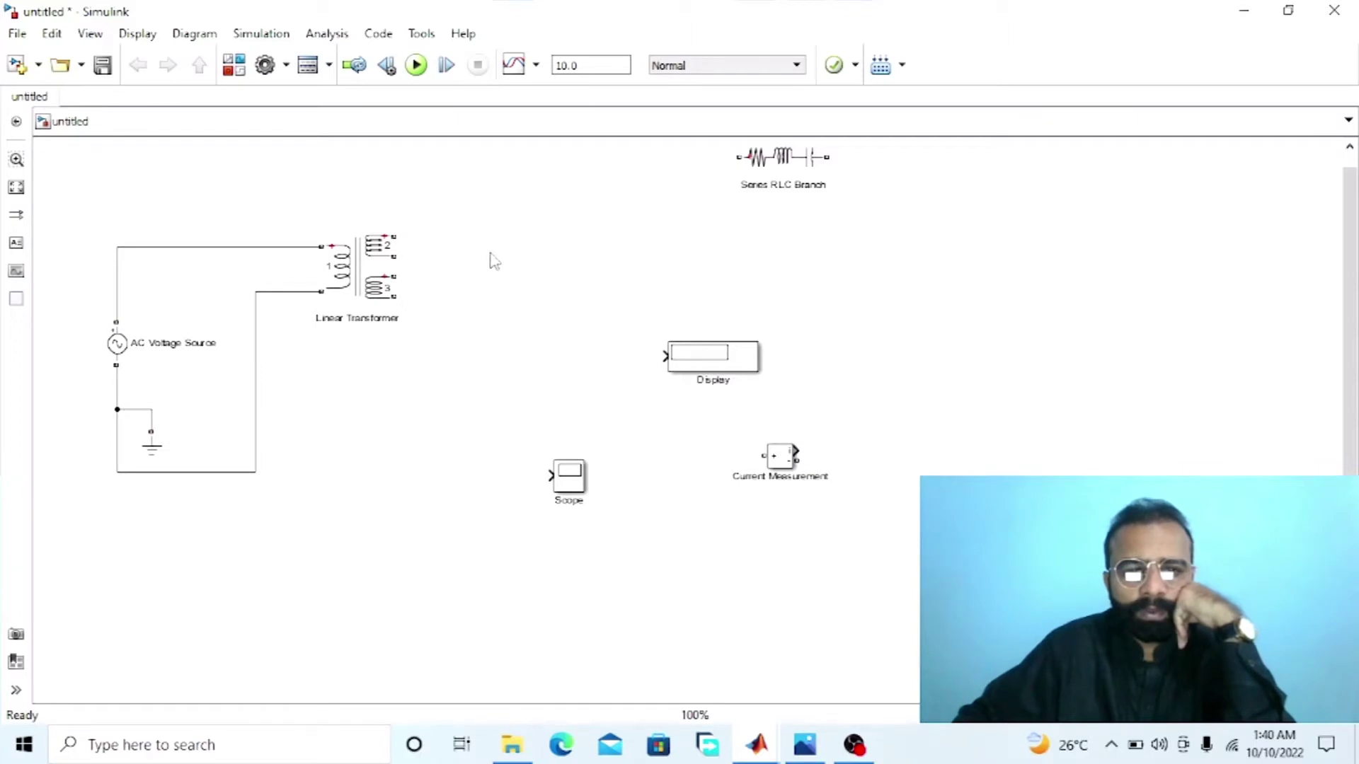
# Step: Copy the ground block to the transformer's secondary side and connect it to the wire joining windings 2 and 3
pyautogui.click(159, 447)
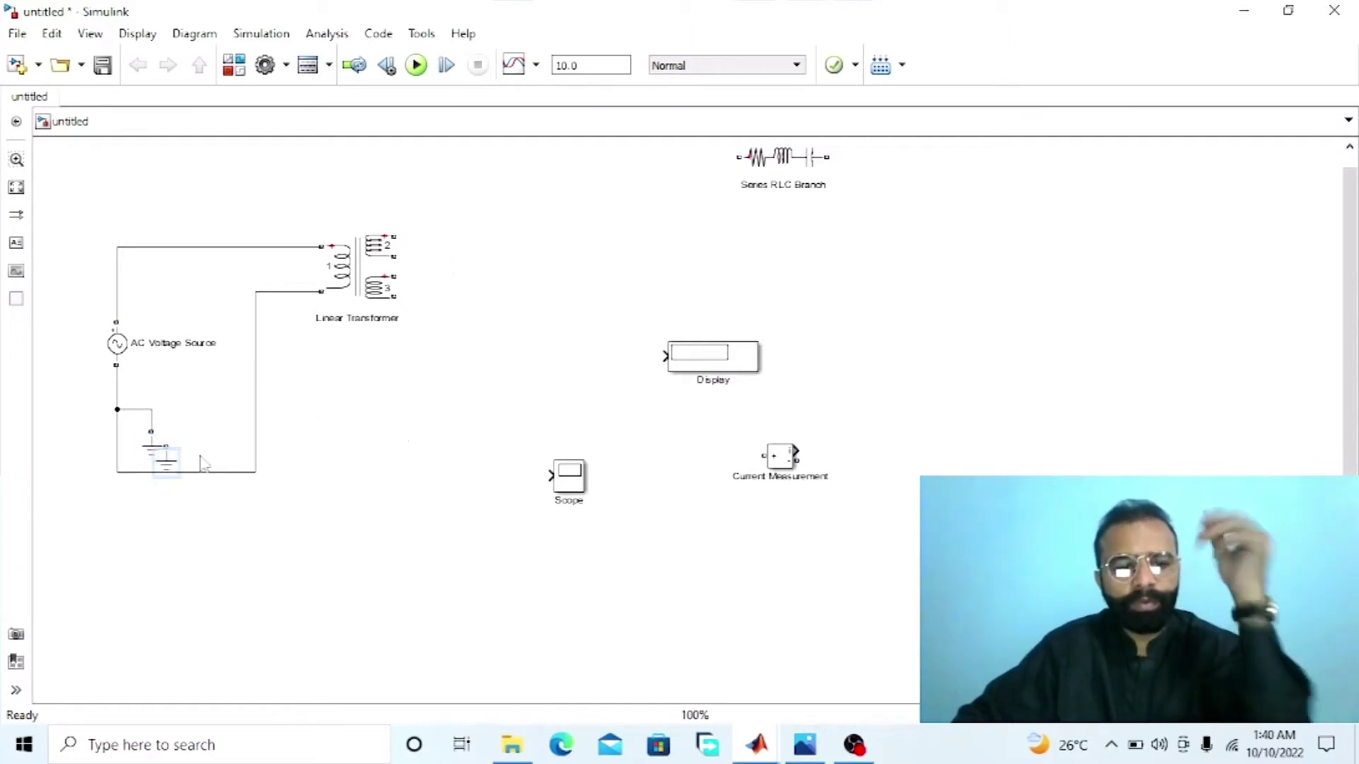
pyautogui.moveTo(160, 447); pyautogui.dragTo(475, 289)
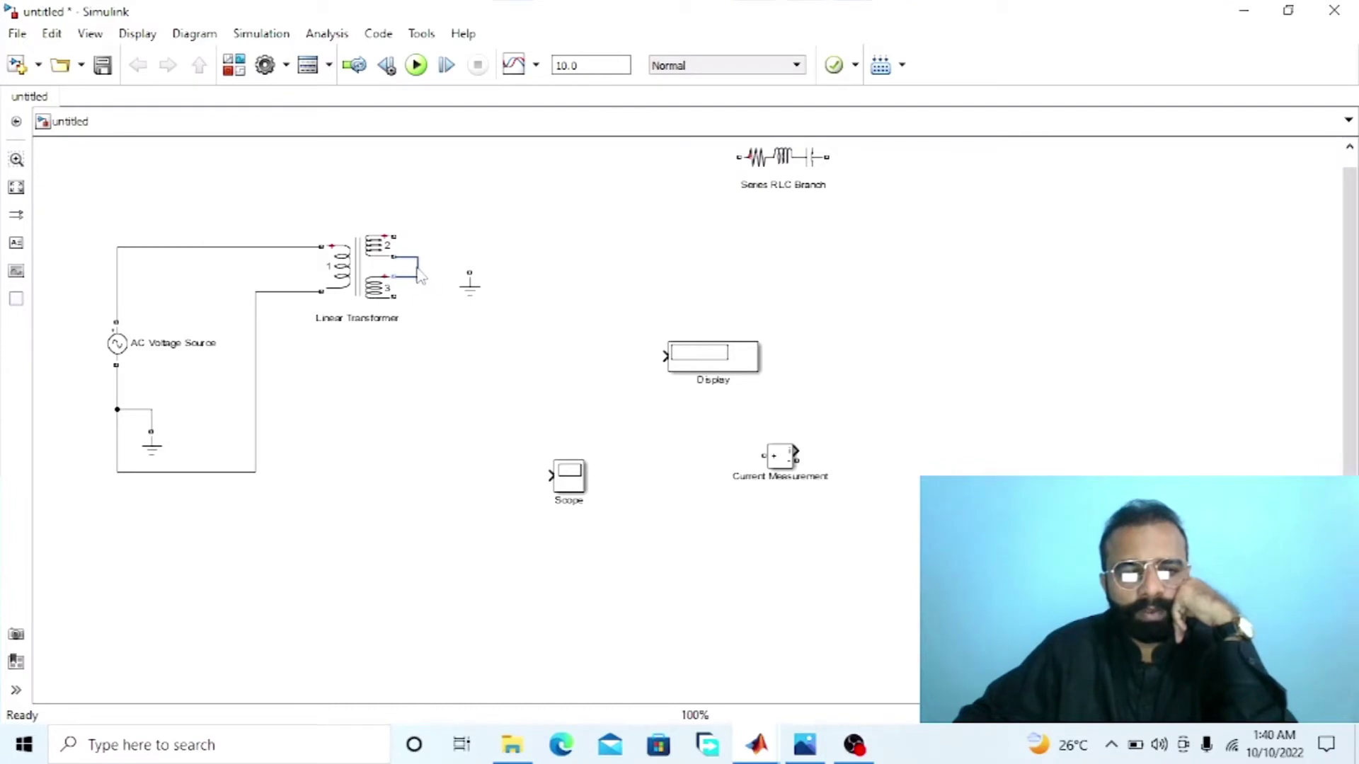
pyautogui.moveTo(467, 270); pyautogui.dragTo(439, 265)
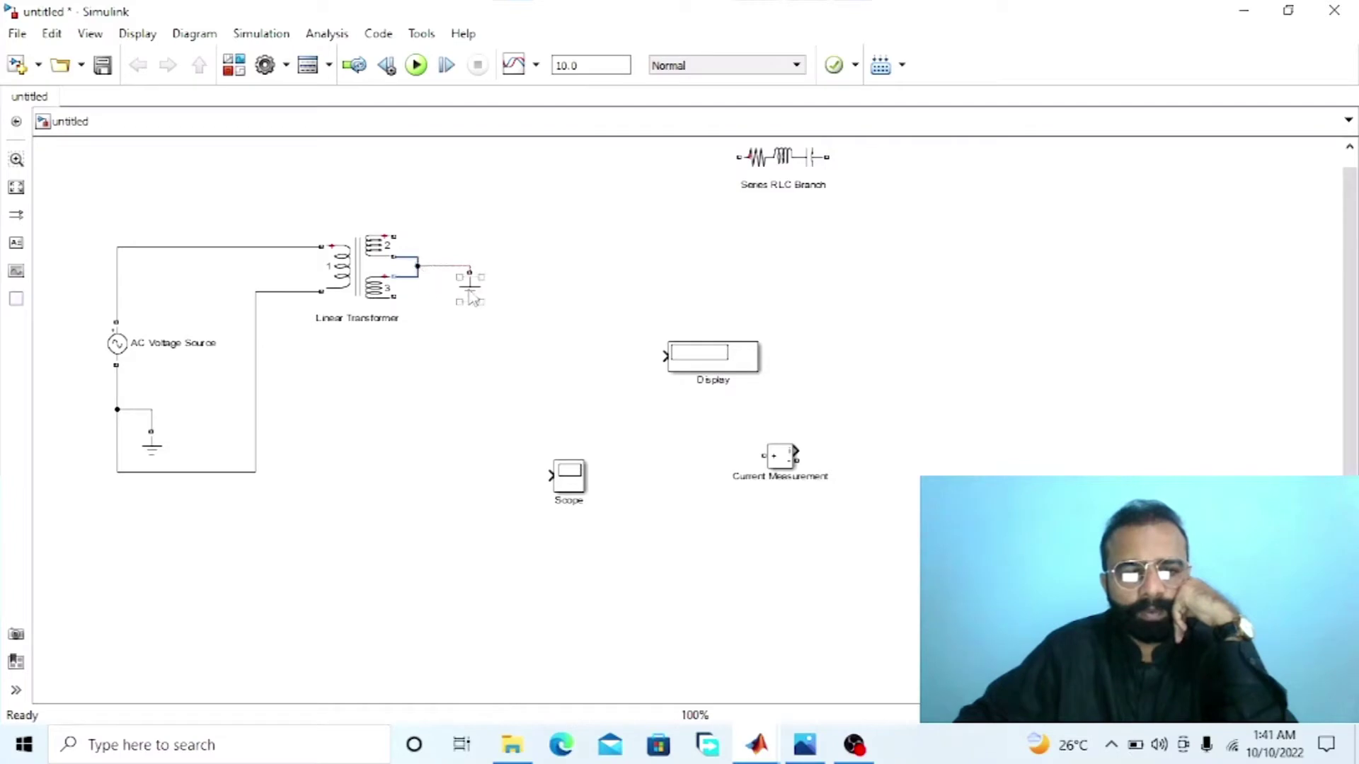
pyautogui.moveTo(472, 297); pyautogui.dragTo(472, 302)
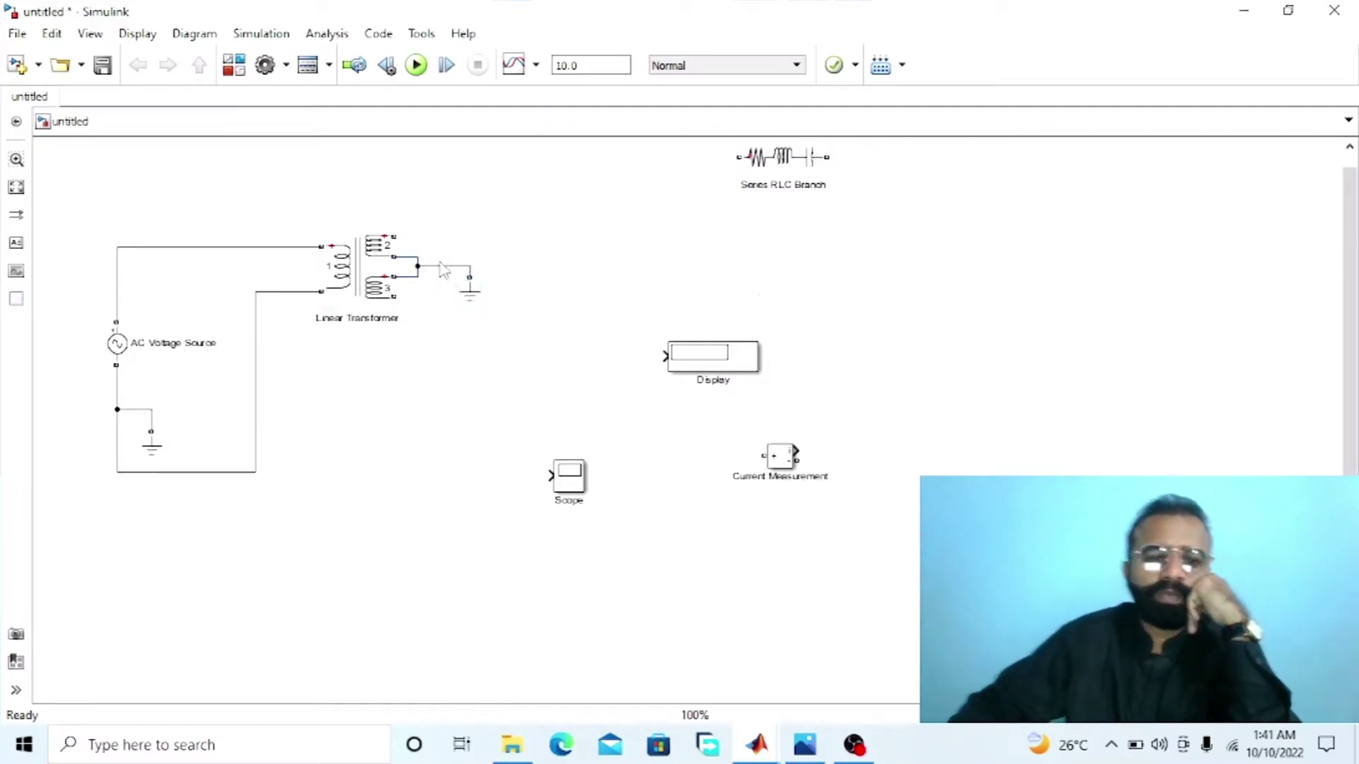
# Step: Add a Diode block from the powerlib Power Electronics library to the upper area right of the transformer
pyautogui.hotkey('ctrl', 'shift', 'l')
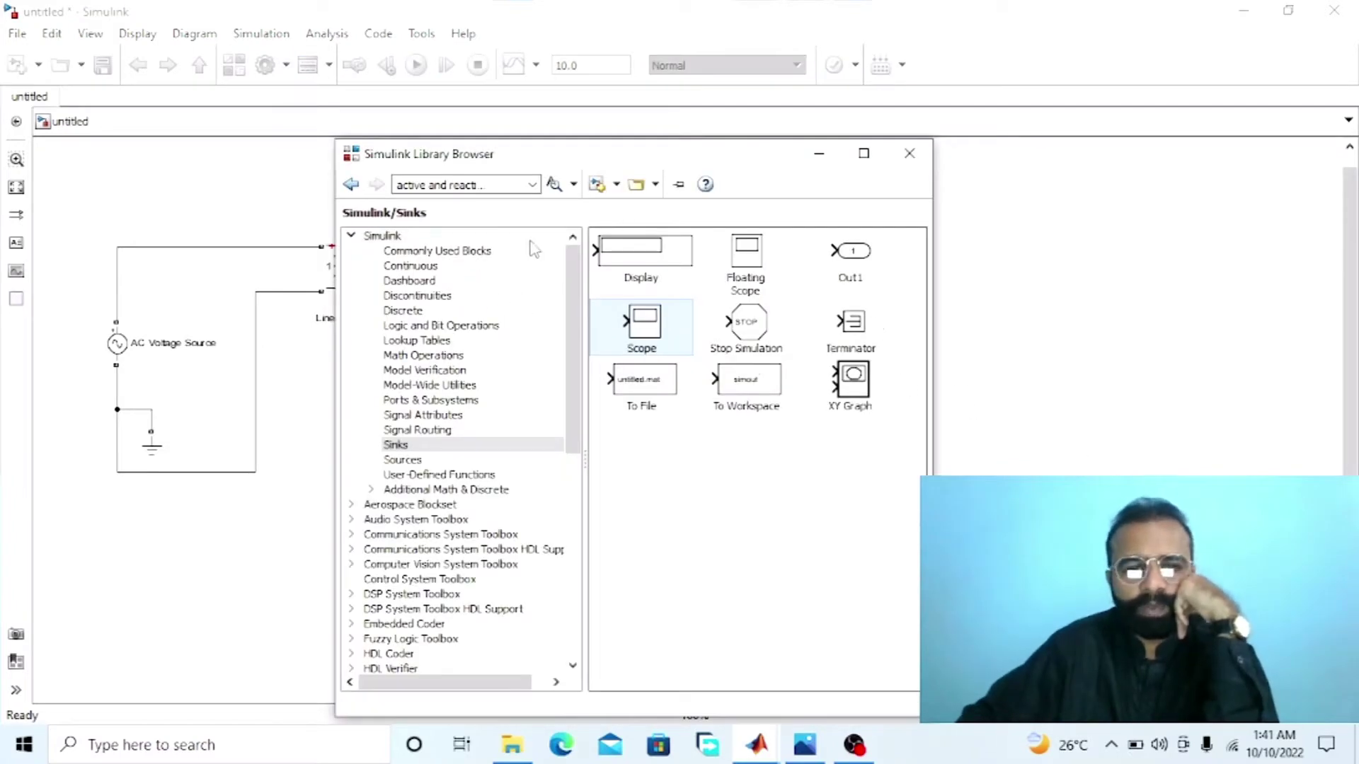
pyautogui.moveTo(756, 745)
pyautogui.click(1054, 640)
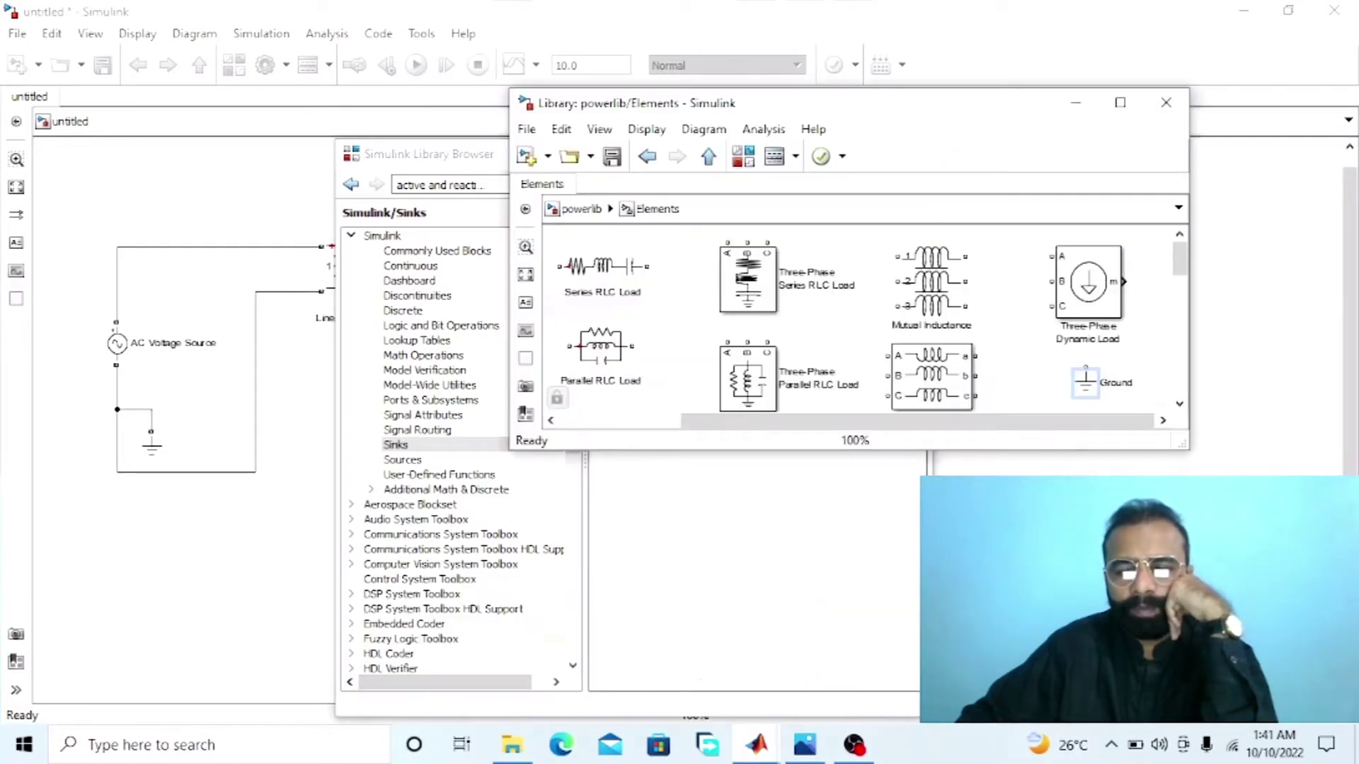
pyautogui.click(707, 156)
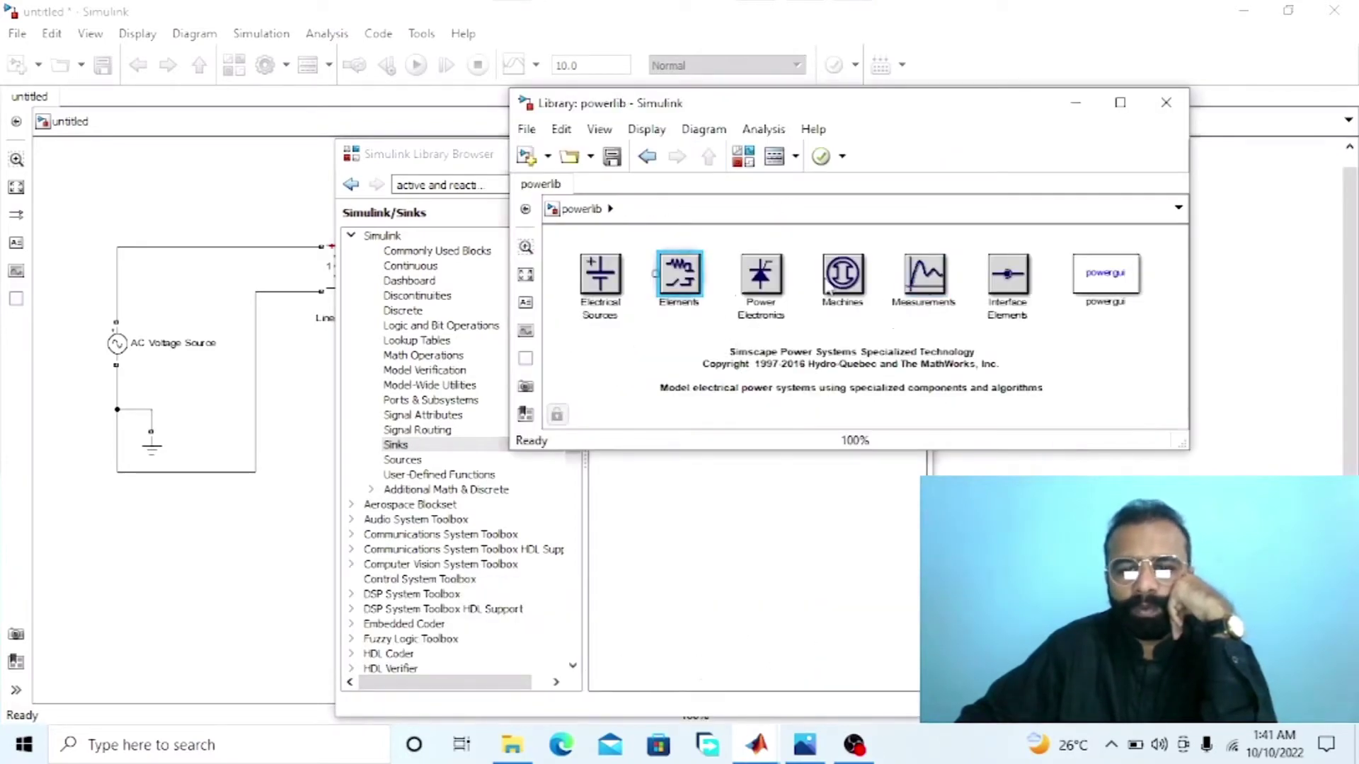
pyautogui.doubleClick(761, 276)
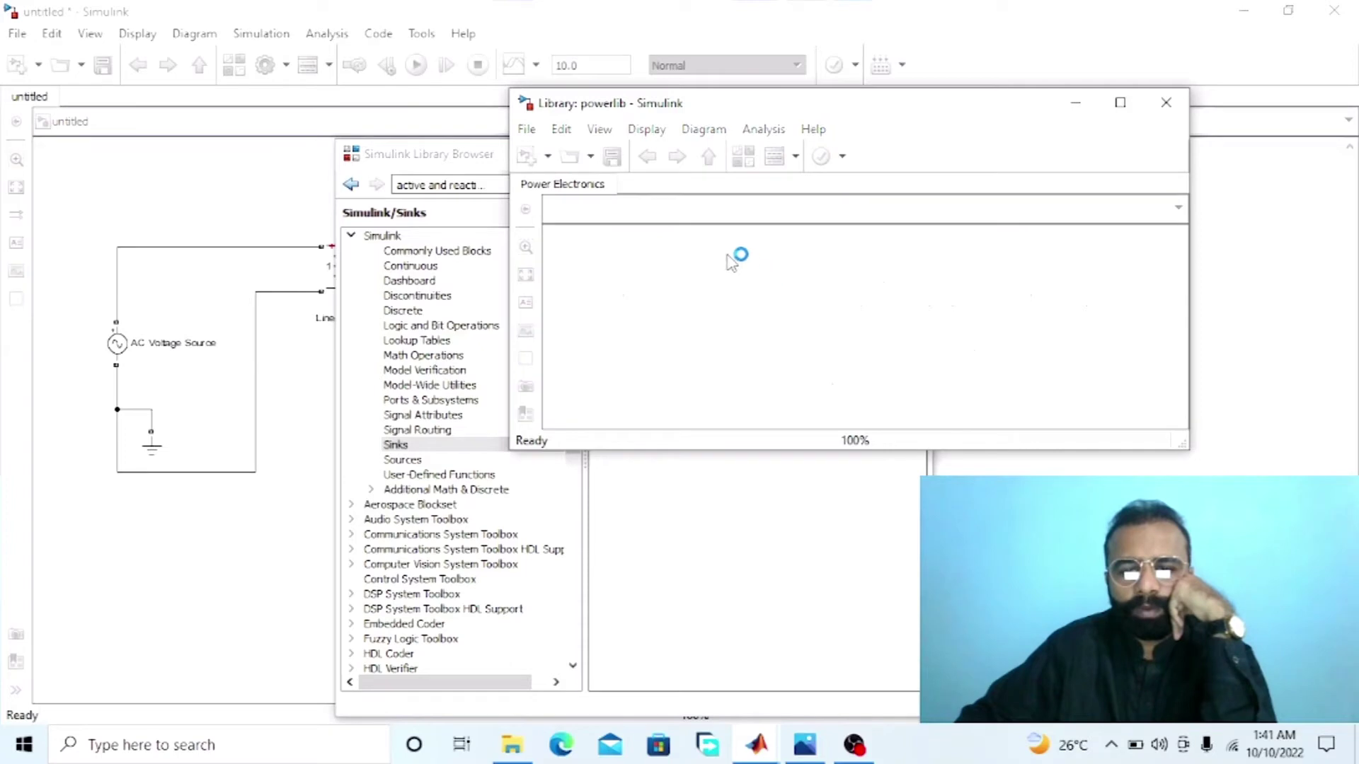
pyautogui.moveTo(786, 420); pyautogui.dragTo(736, 420)
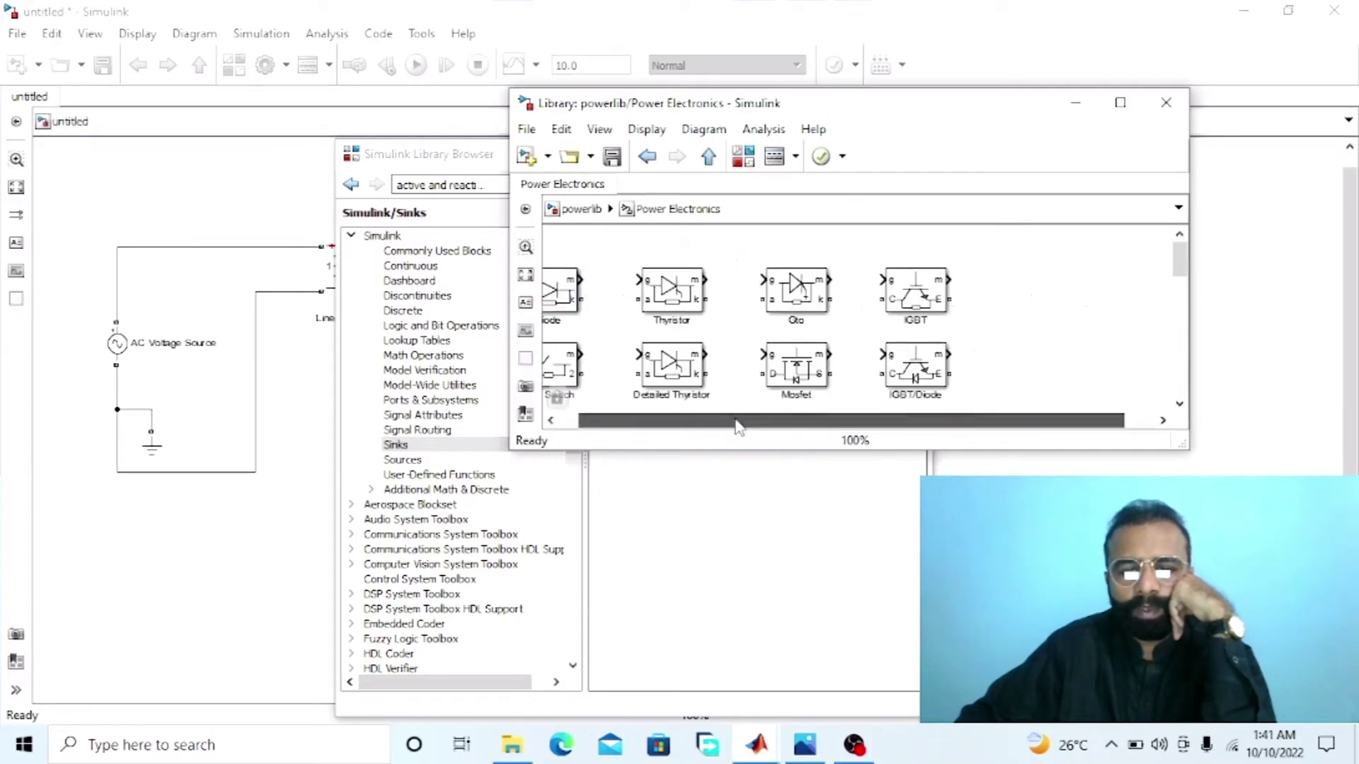
pyautogui.moveTo(602, 290); pyautogui.dragTo(244, 428)
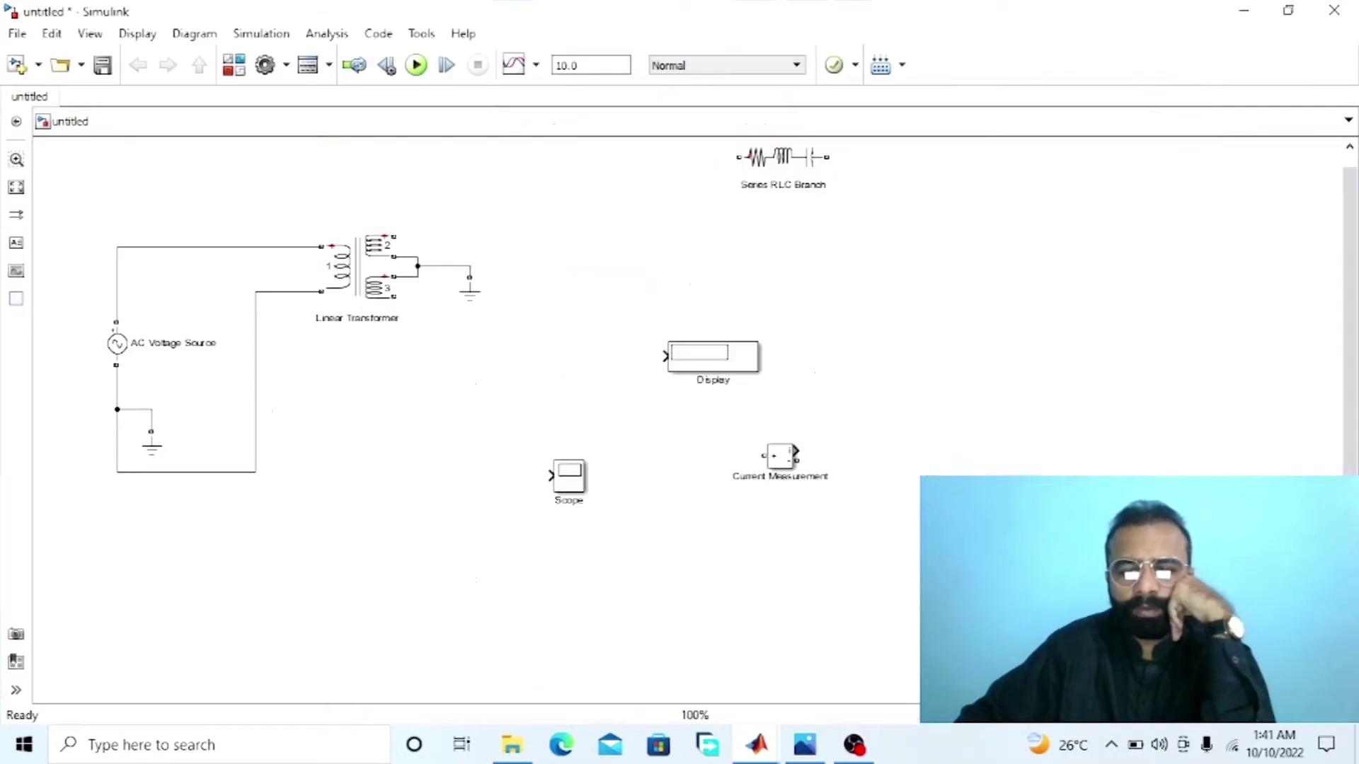
pyautogui.moveTo(913, 446); pyautogui.dragTo(607, 225)
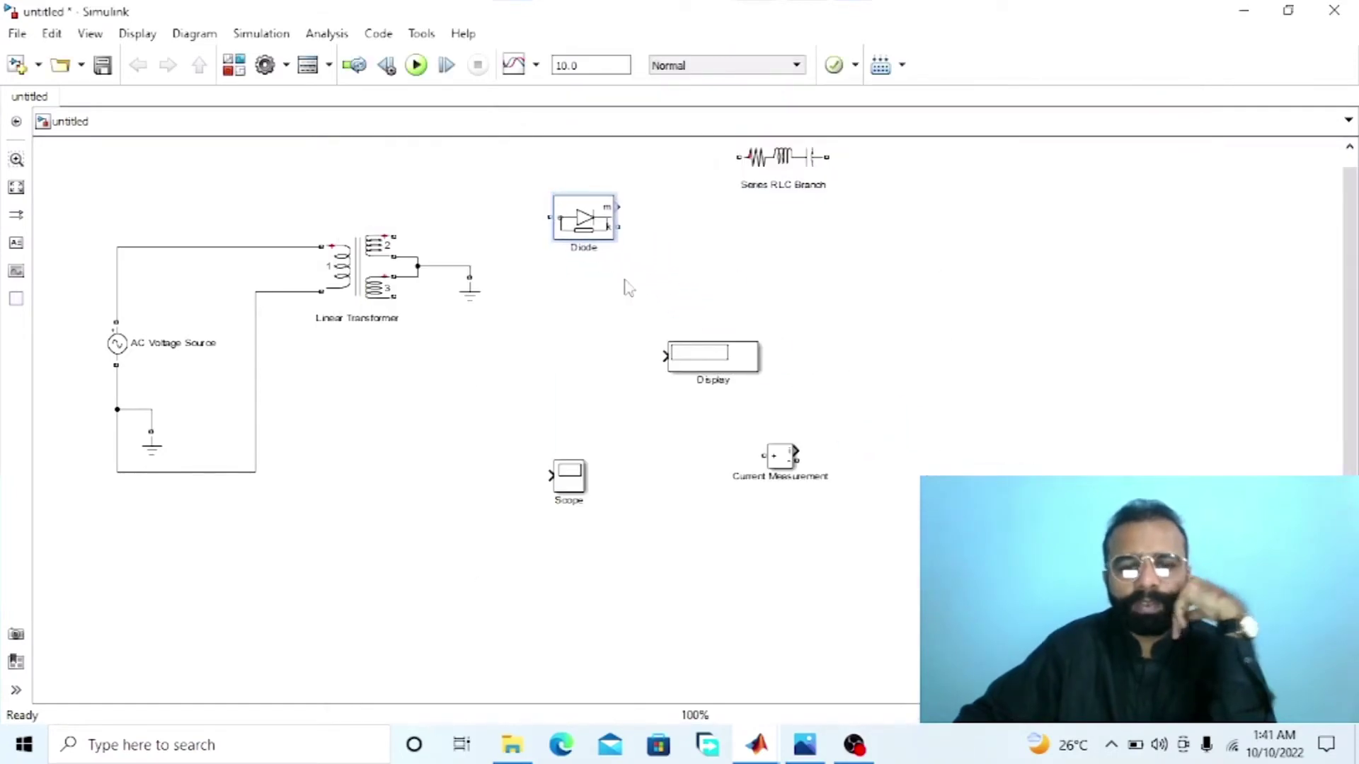
# Step: Turn off the Show measurement port option in the Diode block's parameters
pyautogui.click(588, 221)
pyautogui.doubleClick(589, 220)
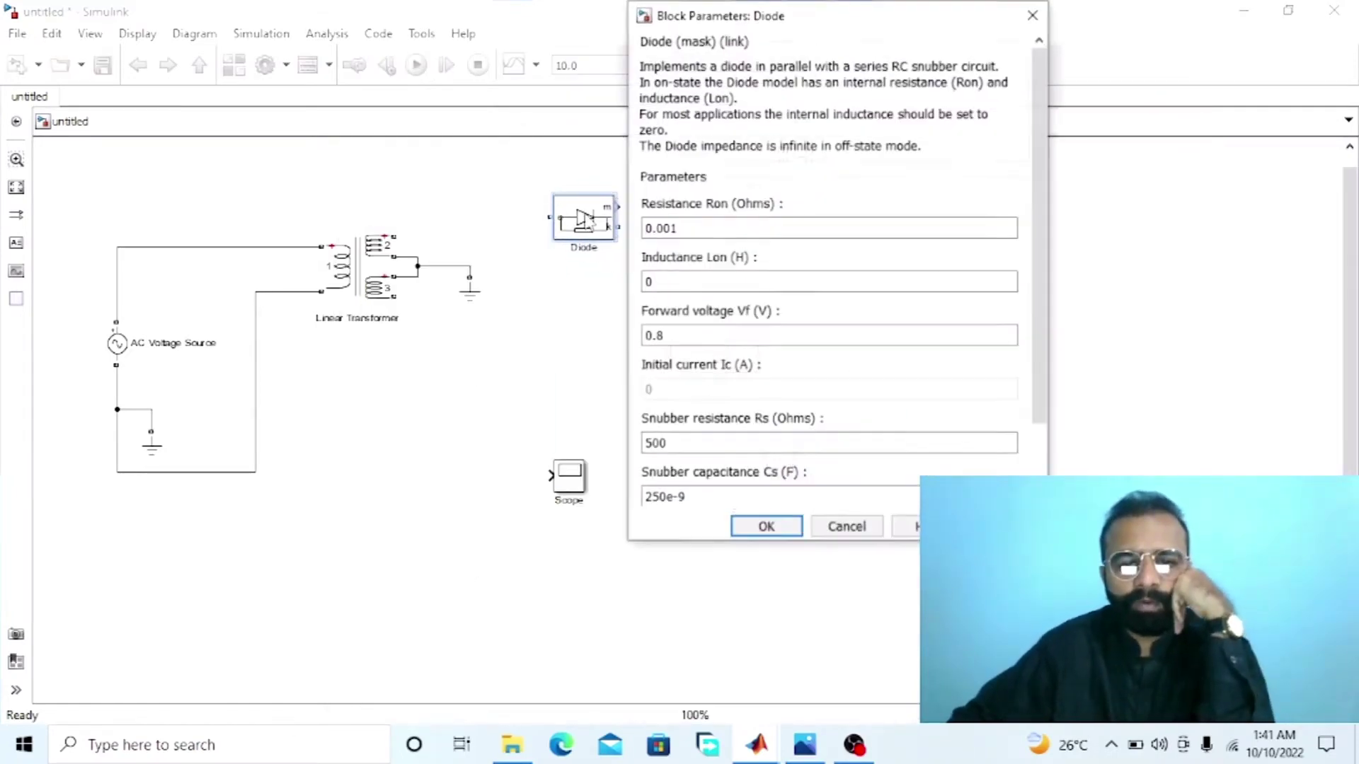
pyautogui.scroll(-2, 1028, 469)
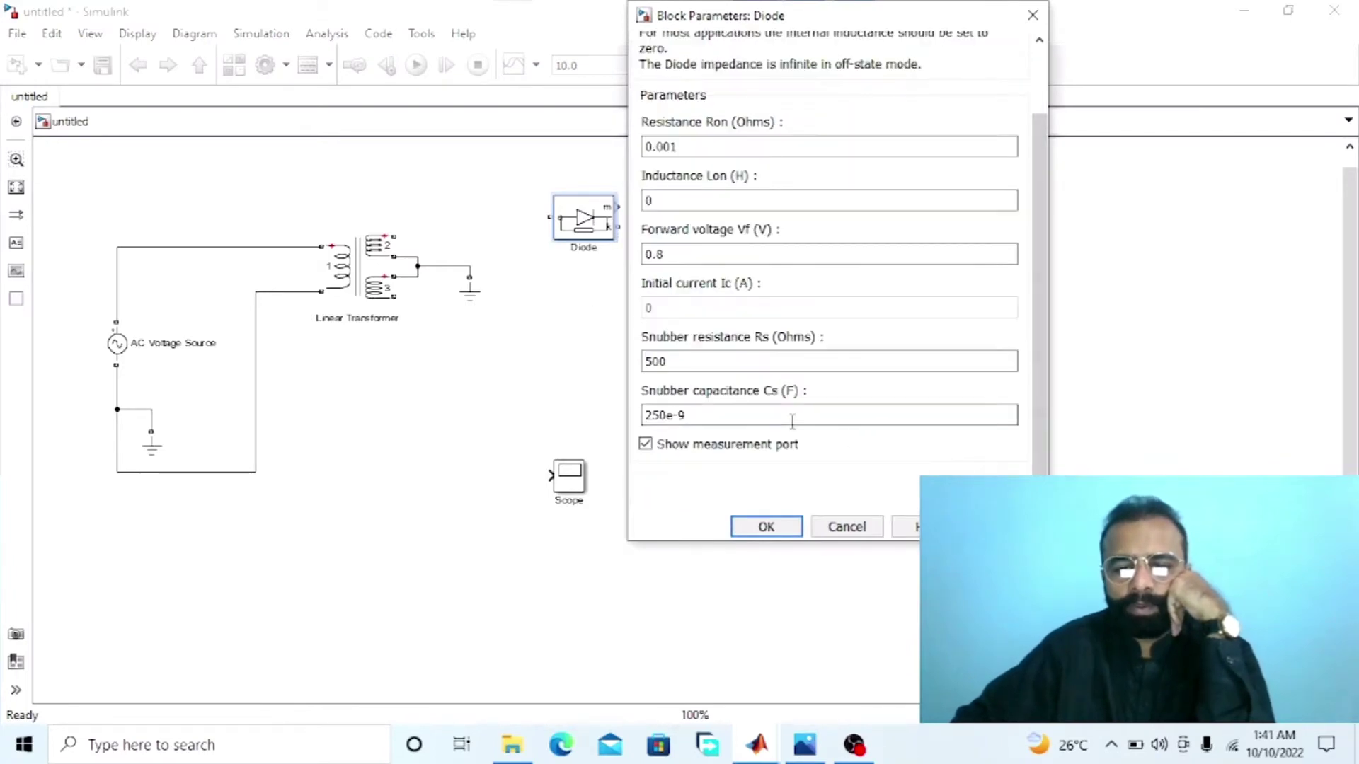
pyautogui.click(742, 447)
pyautogui.click(766, 527)
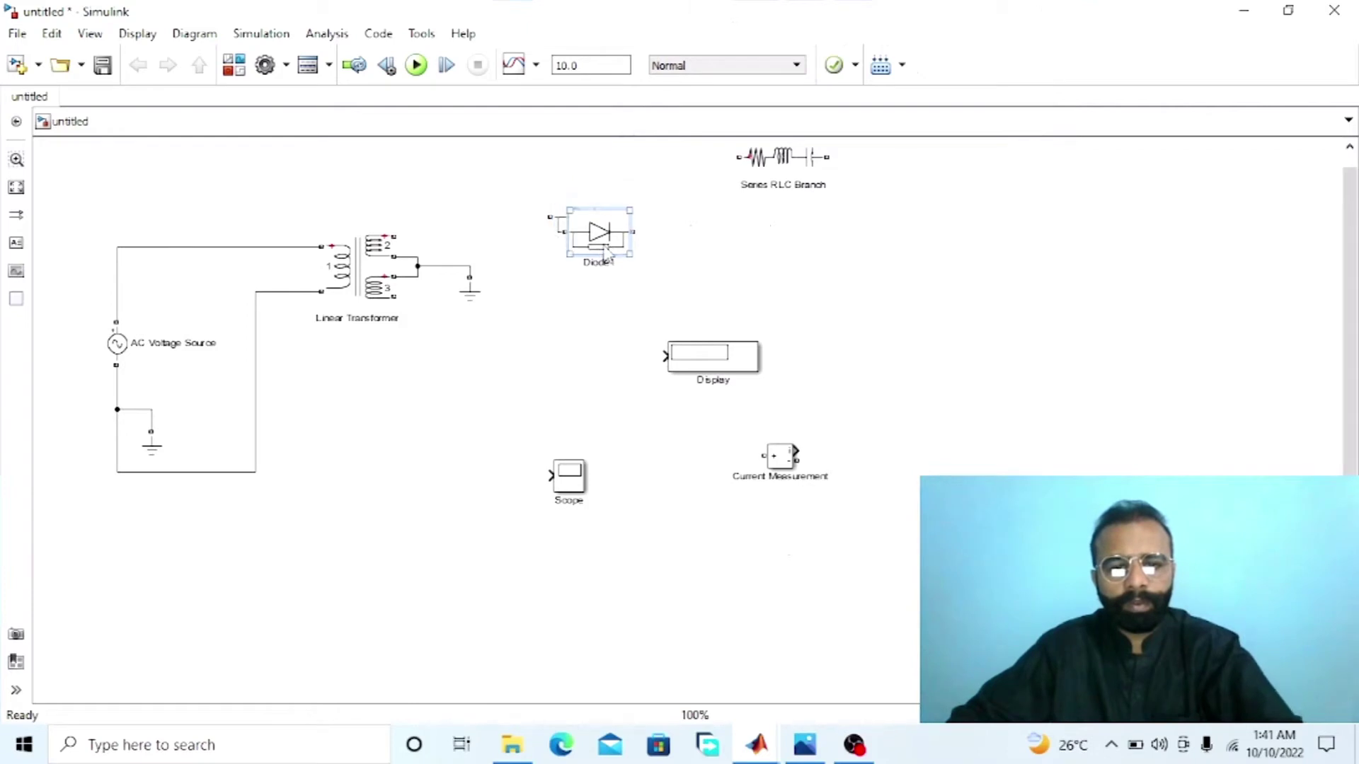
# Step: Place a copy of the diode below the first one and move the Display block farther right to free space
pyautogui.moveTo(591, 233); pyautogui.dragTo(589, 385)
pyautogui.click(601, 311)
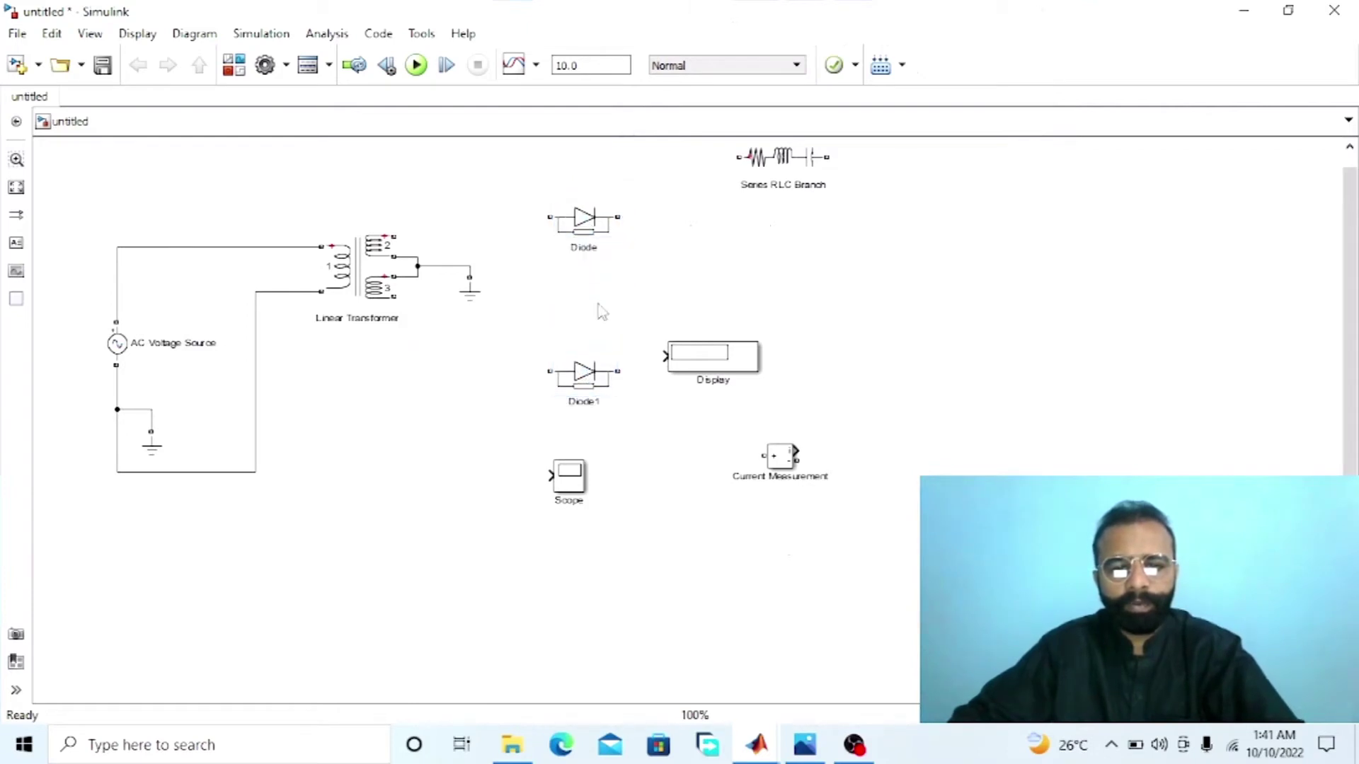
pyautogui.moveTo(754, 375); pyautogui.dragTo(1052, 404)
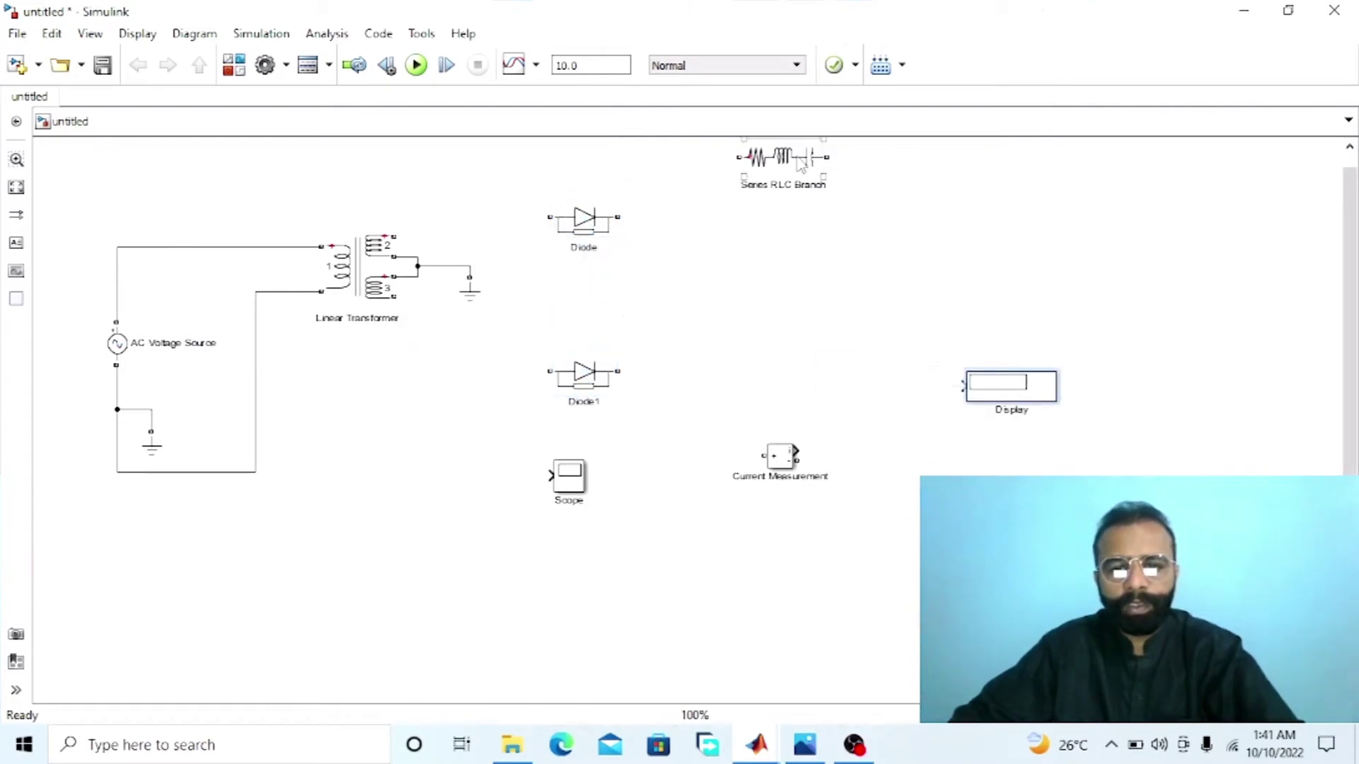
# Step: Move the Series RLC Branch to the right of the diodes and set its branch type to R
pyautogui.moveTo(801, 163); pyautogui.dragTo(859, 294)
pyautogui.doubleClick(858, 294)
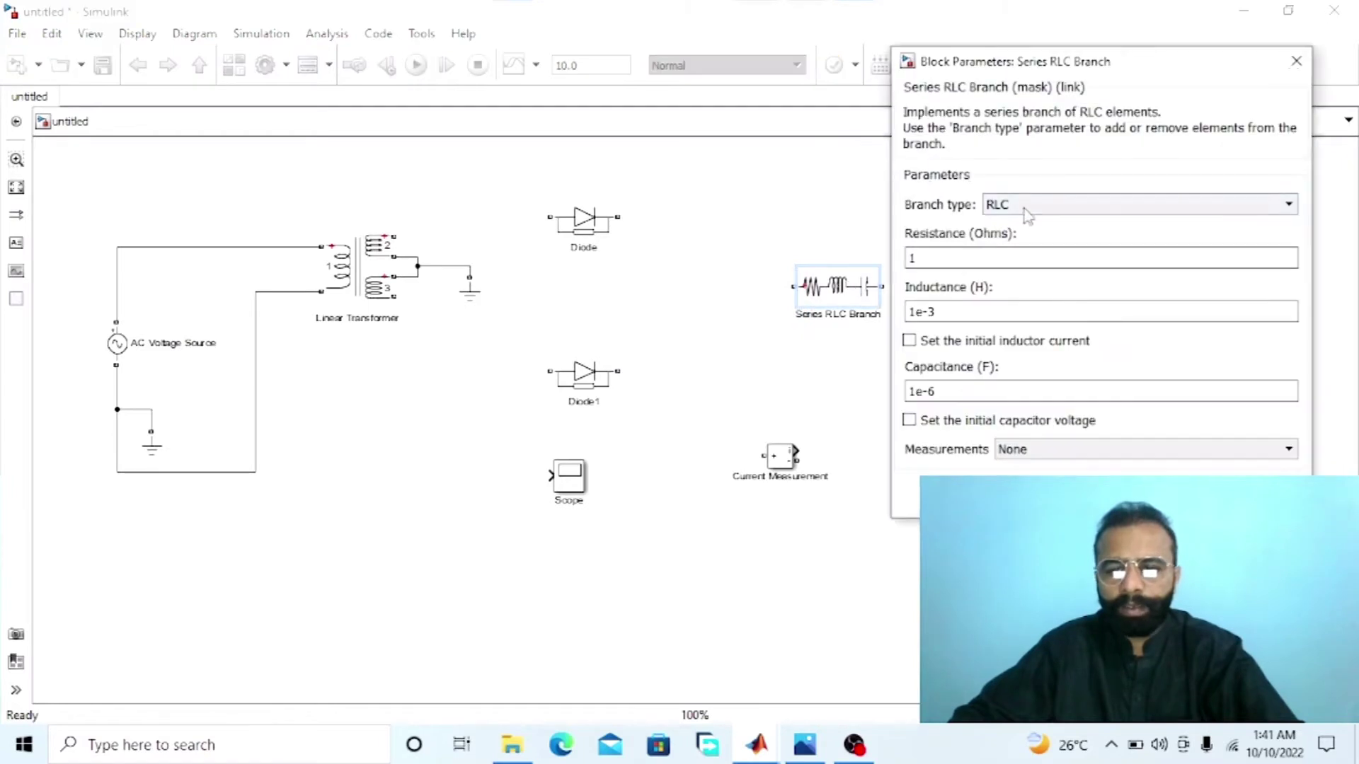
pyautogui.click(1023, 205)
pyautogui.click(1019, 239)
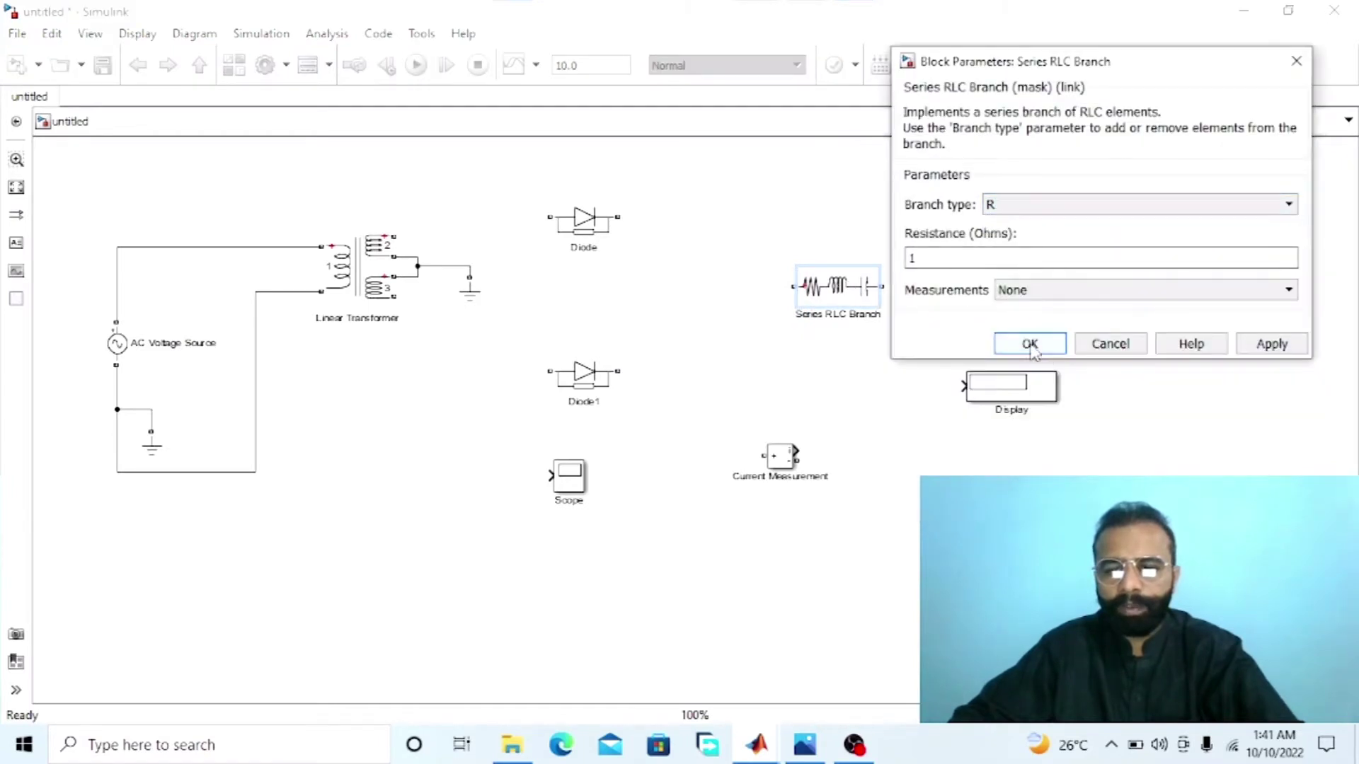
pyautogui.click(1031, 342)
pyautogui.click(823, 289)
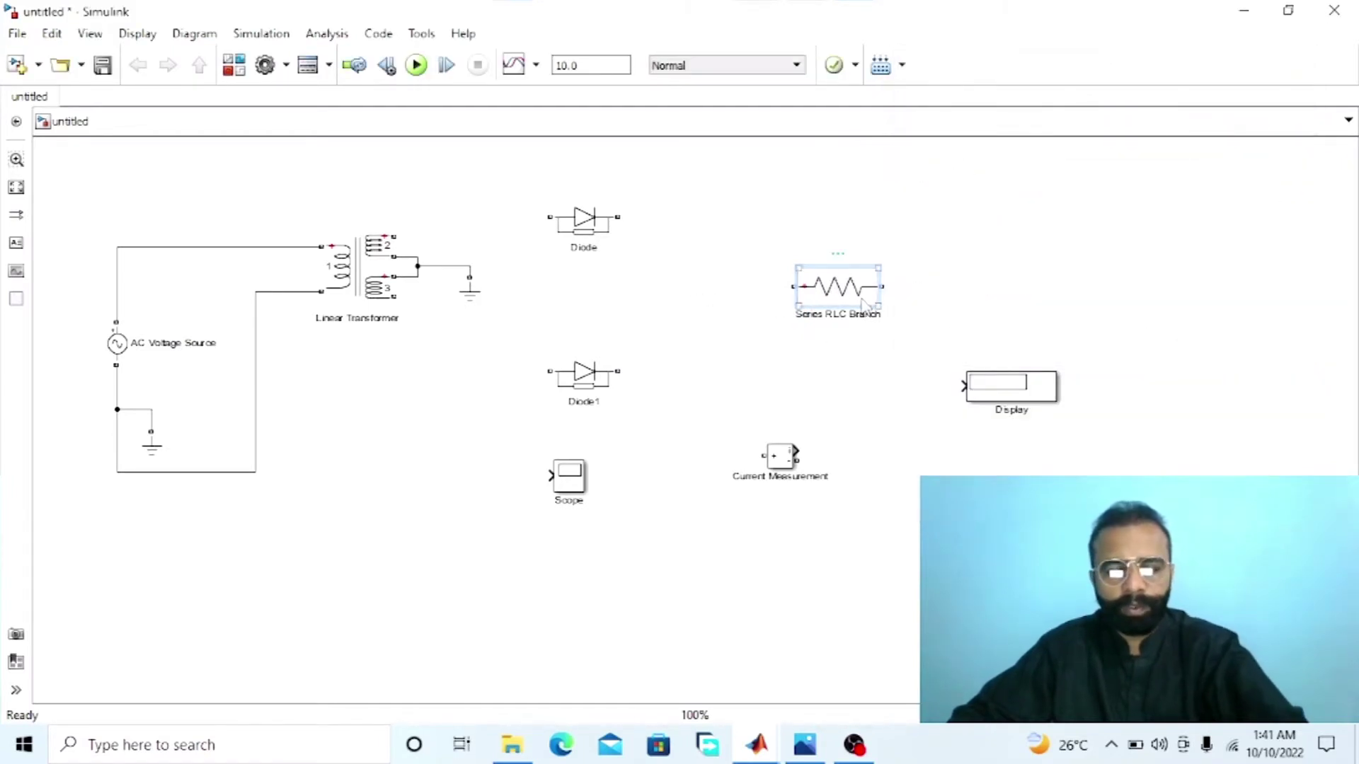
# Step: Rotate the Series RLC Branch resistor to vertical and place it lower, to the right of the diodes
pyautogui.hotkey('ctrl', 'r')
pyautogui.moveTo(847, 301); pyautogui.dragTo(881, 372)
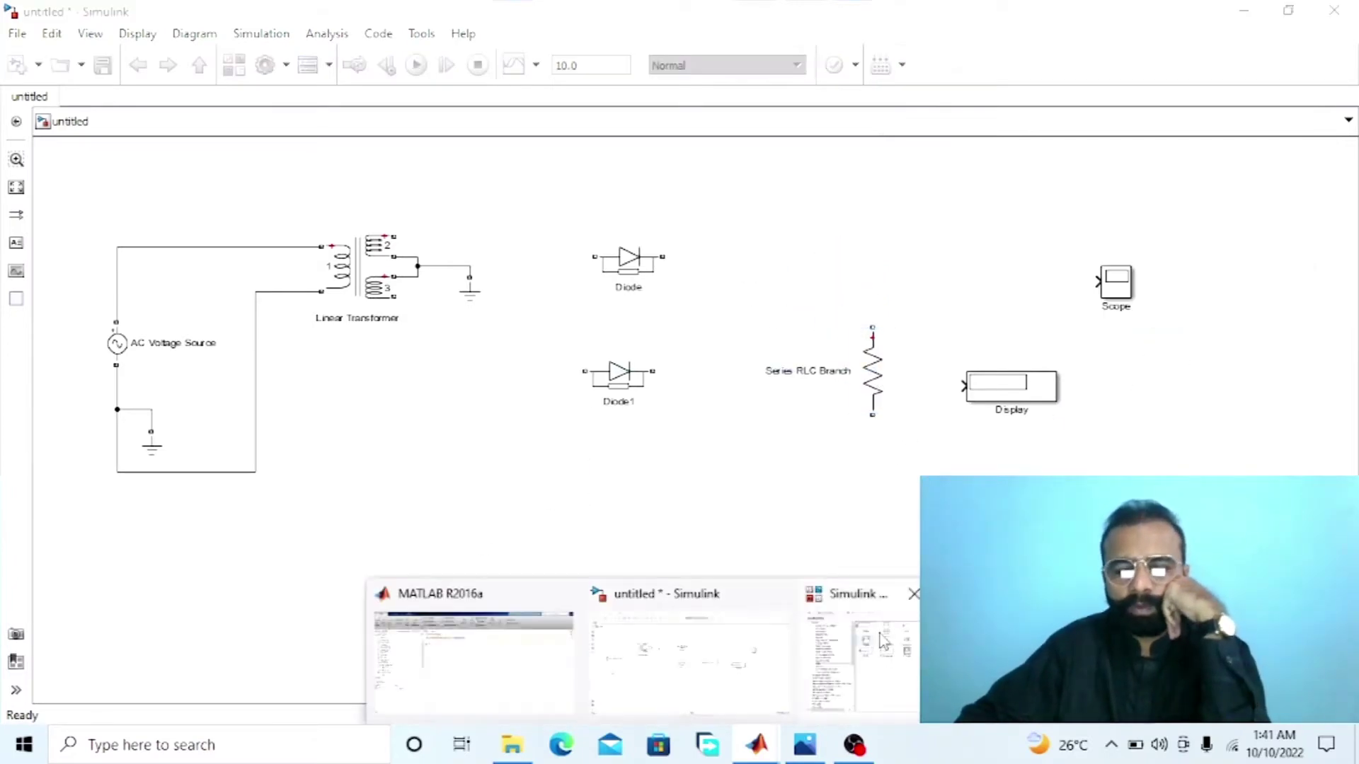
# Step: Add a Voltage Measurement block from the powerlib Measurements library and wire it across the AC source's two supply lines
pyautogui.click(863, 654)
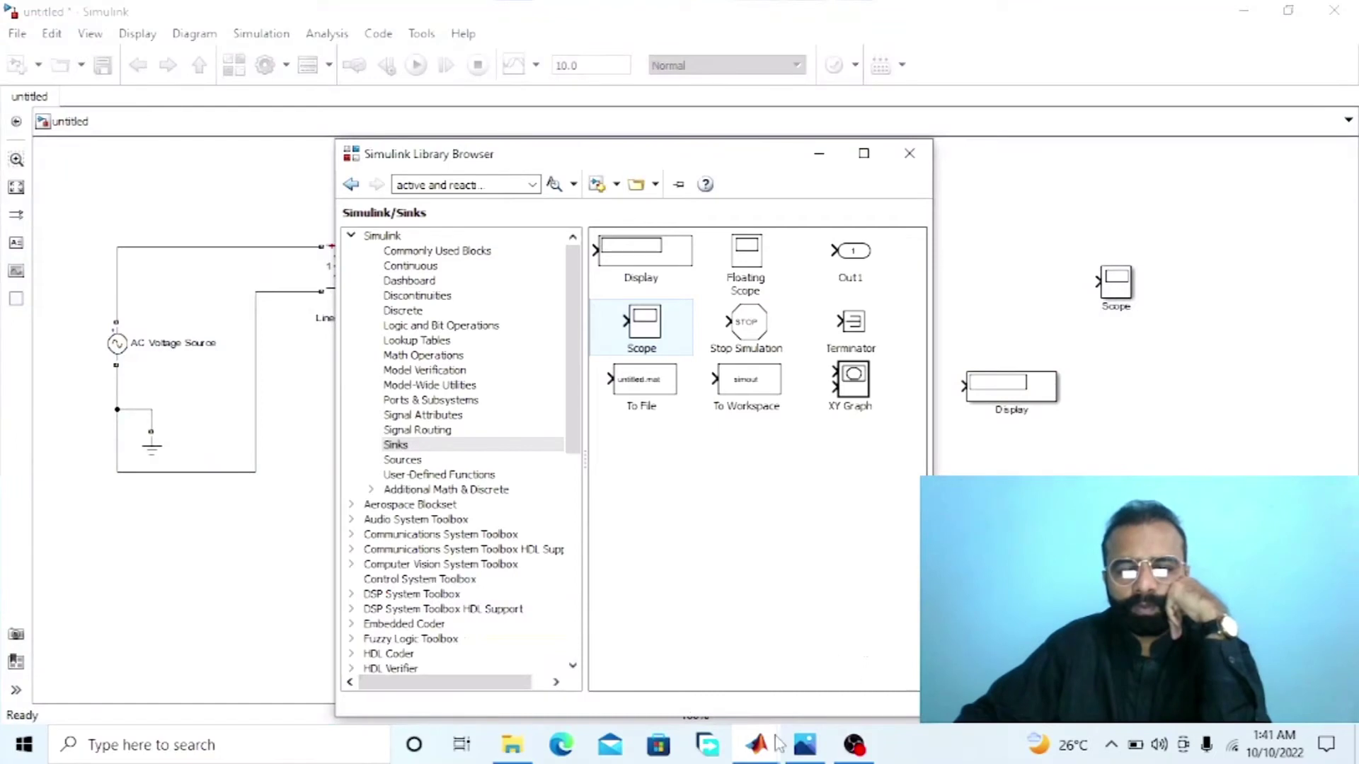
pyautogui.moveTo(775, 739)
pyautogui.click(835, 641)
pyautogui.click(708, 156)
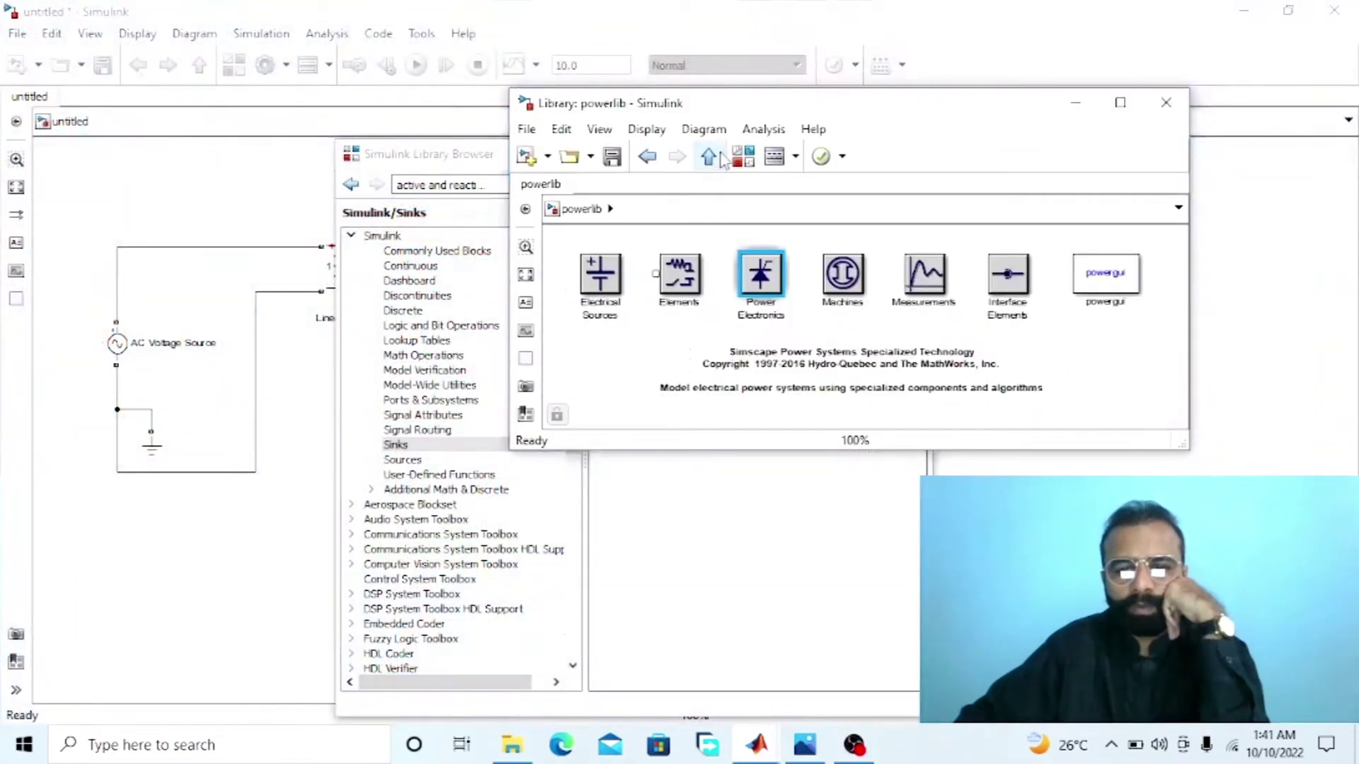
pyautogui.doubleClick(924, 276)
pyautogui.moveTo(573, 338); pyautogui.dragTo(211, 248)
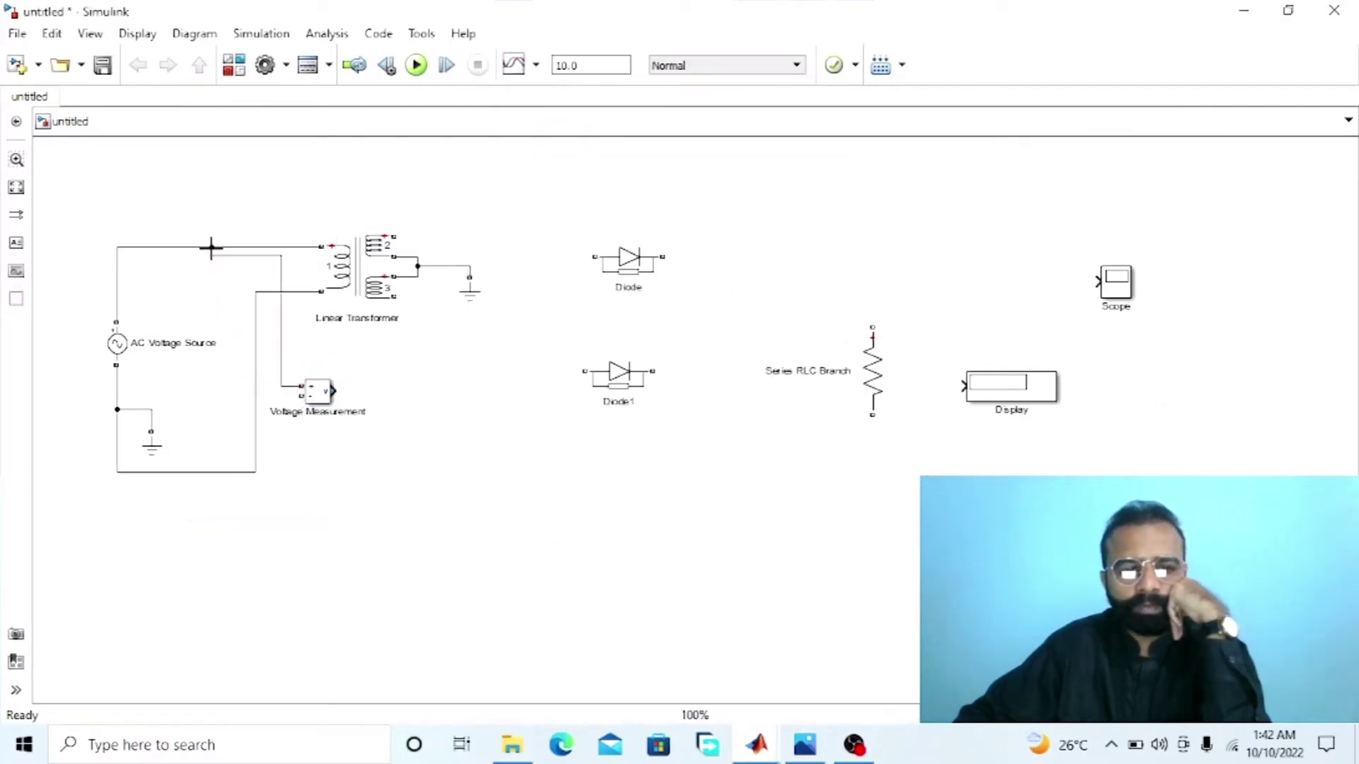
pyautogui.moveTo(324, 404); pyautogui.dragTo(191, 471)
# Step: Move the Display beside the Voltage Measurement block and insert an RMS block from a "root mean square" library search between them
pyautogui.moveTo(1044, 394); pyautogui.dragTo(451, 404)
pyautogui.click(235, 65)
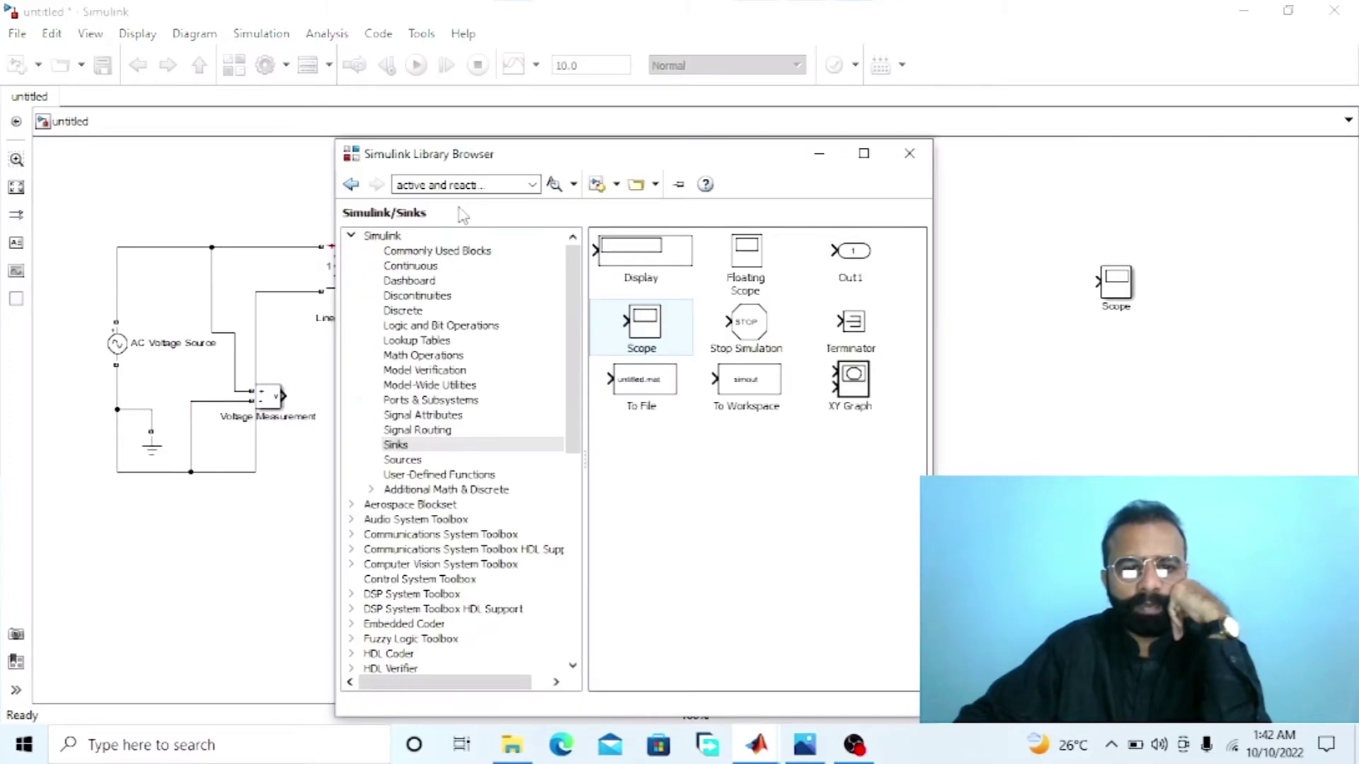
pyautogui.click(531, 184)
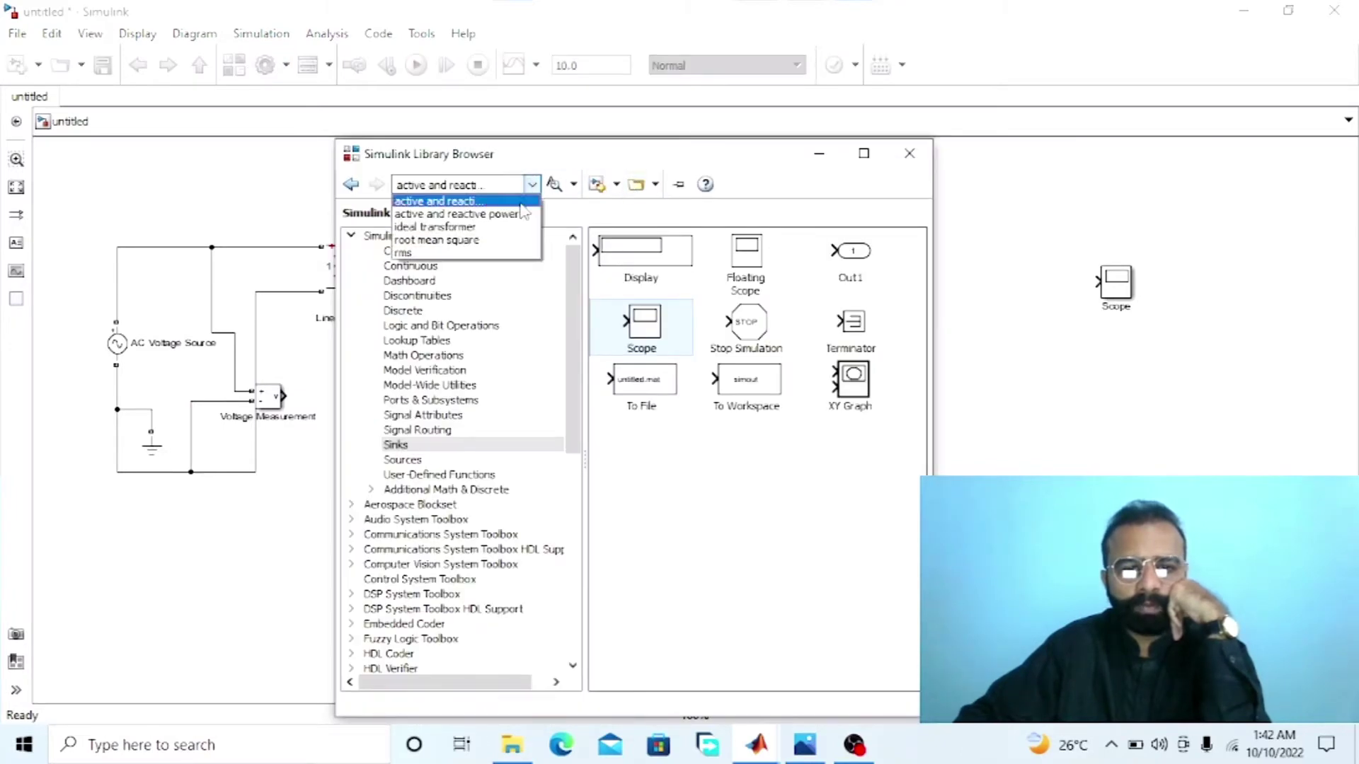
pyautogui.click(463, 241)
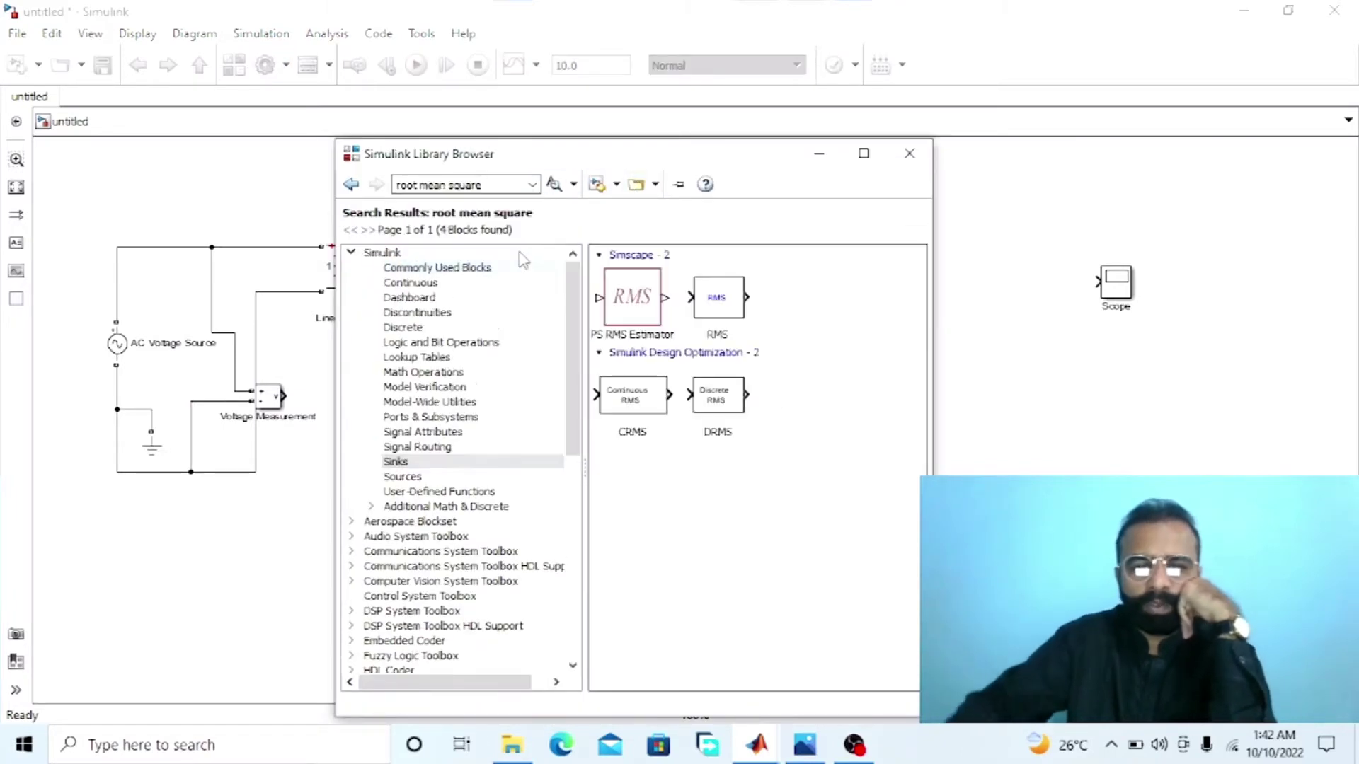
pyautogui.moveTo(306, 502); pyautogui.dragTo(329, 405)
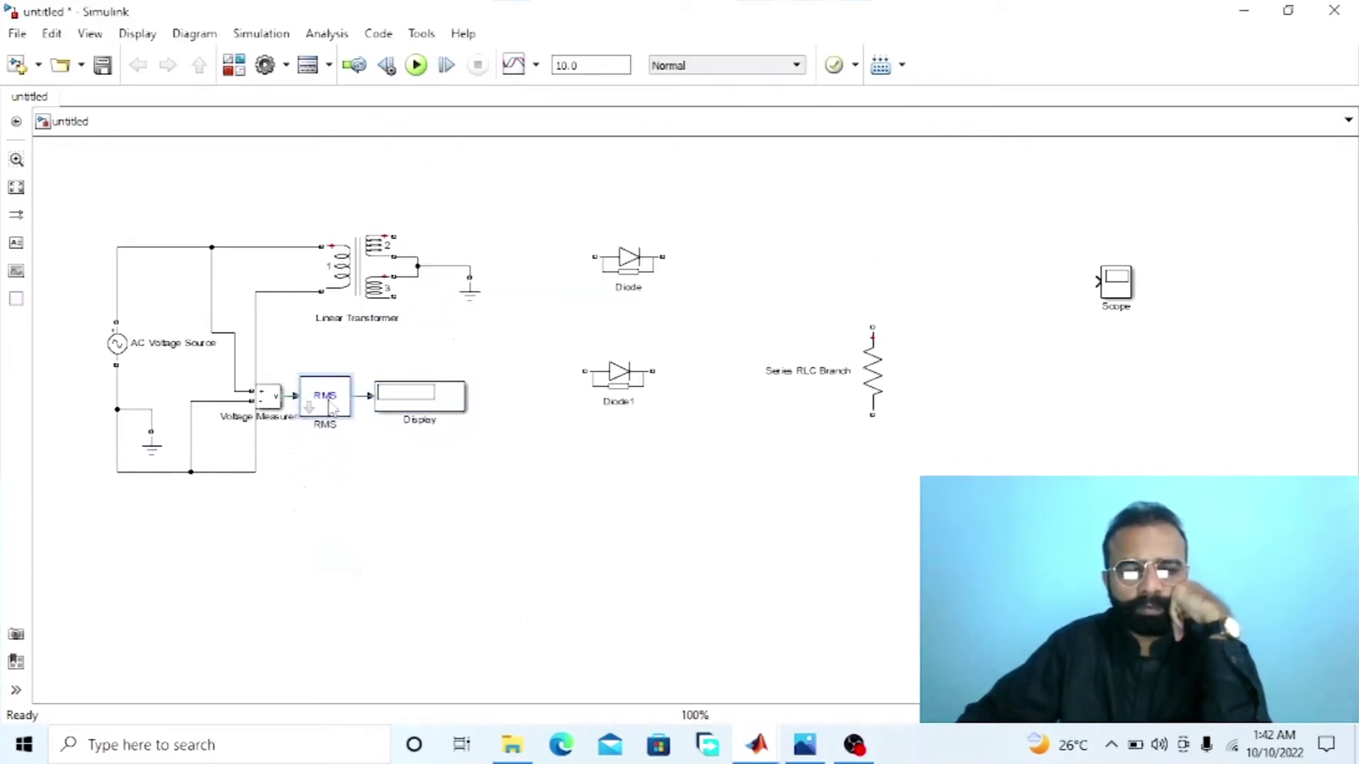
# Step: Rename the Display block as Primary Voltage
pyautogui.click(435, 424)
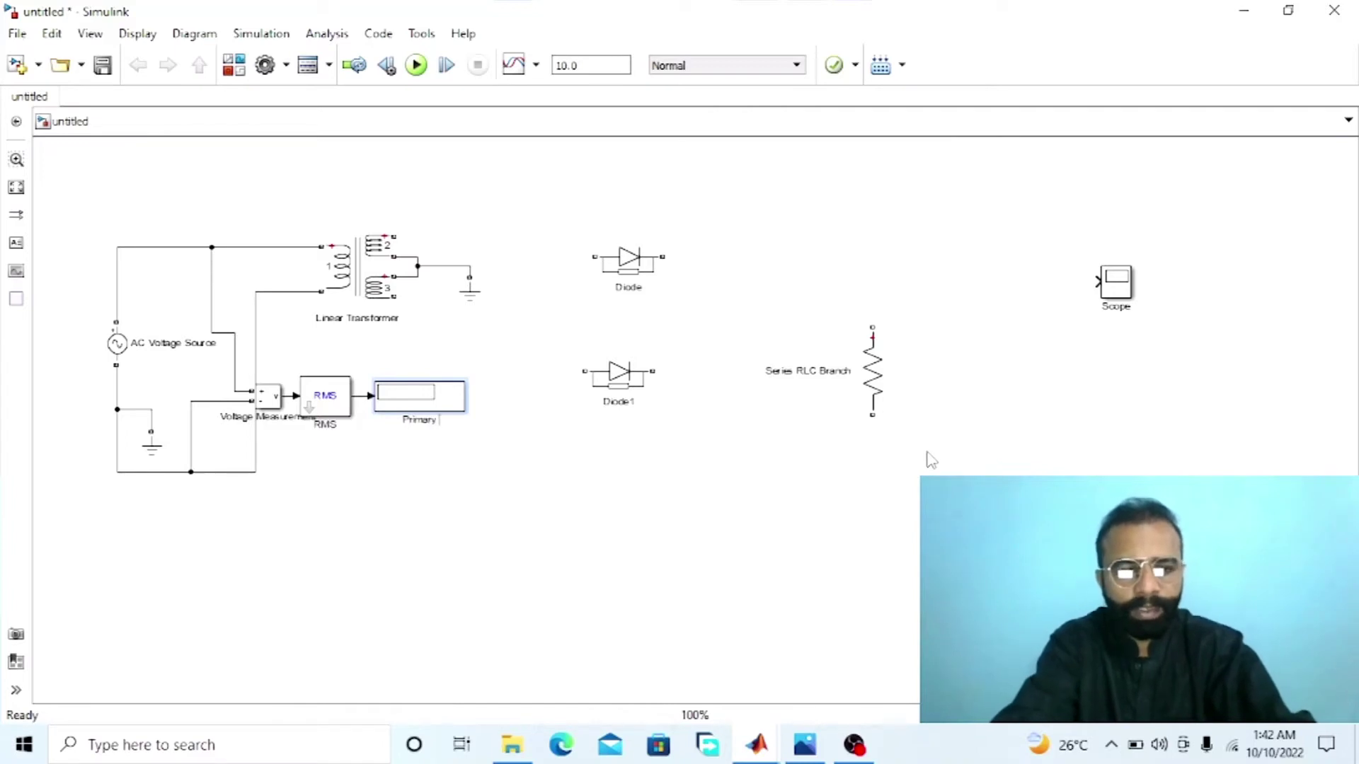
pyautogui.write('Primary Voltage')
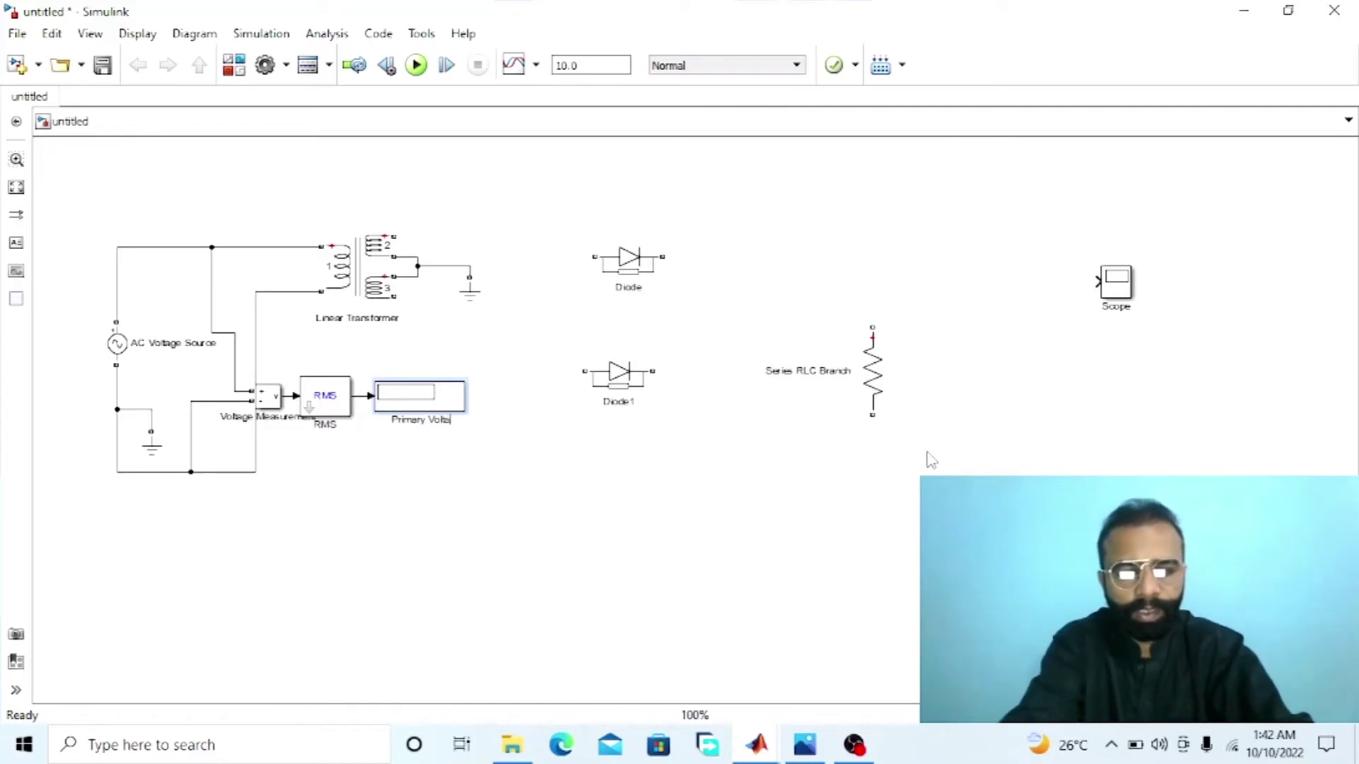
pyautogui.click(680, 485)
# Step: Move both diodes closer to the transformer, wire their anodes to the outer secondary terminals and join their cathodes
pyautogui.click(631, 271)
pyautogui.moveTo(632, 271); pyautogui.dragTo(572, 251)
pyautogui.moveTo(647, 373); pyautogui.dragTo(564, 325)
pyautogui.click(677, 325)
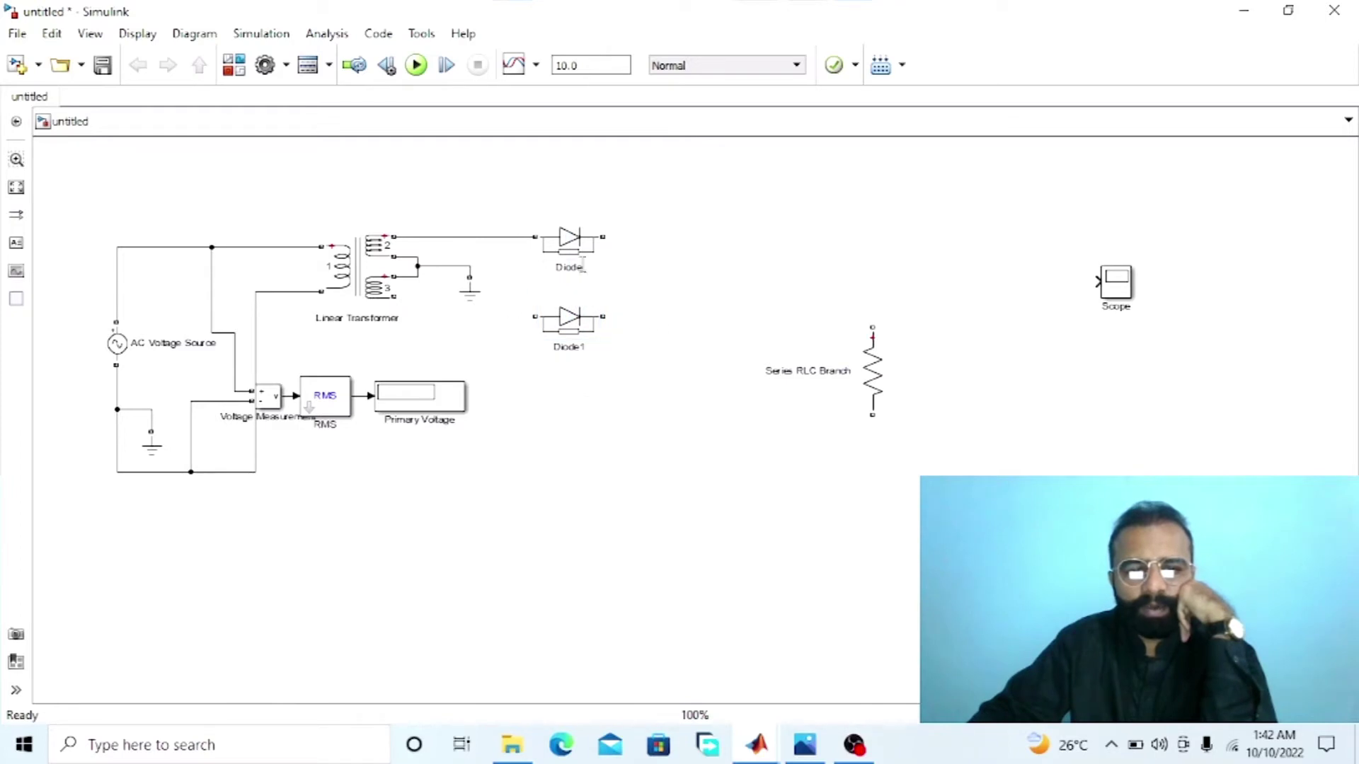
pyautogui.moveTo(602, 236); pyautogui.dragTo(745, 312)
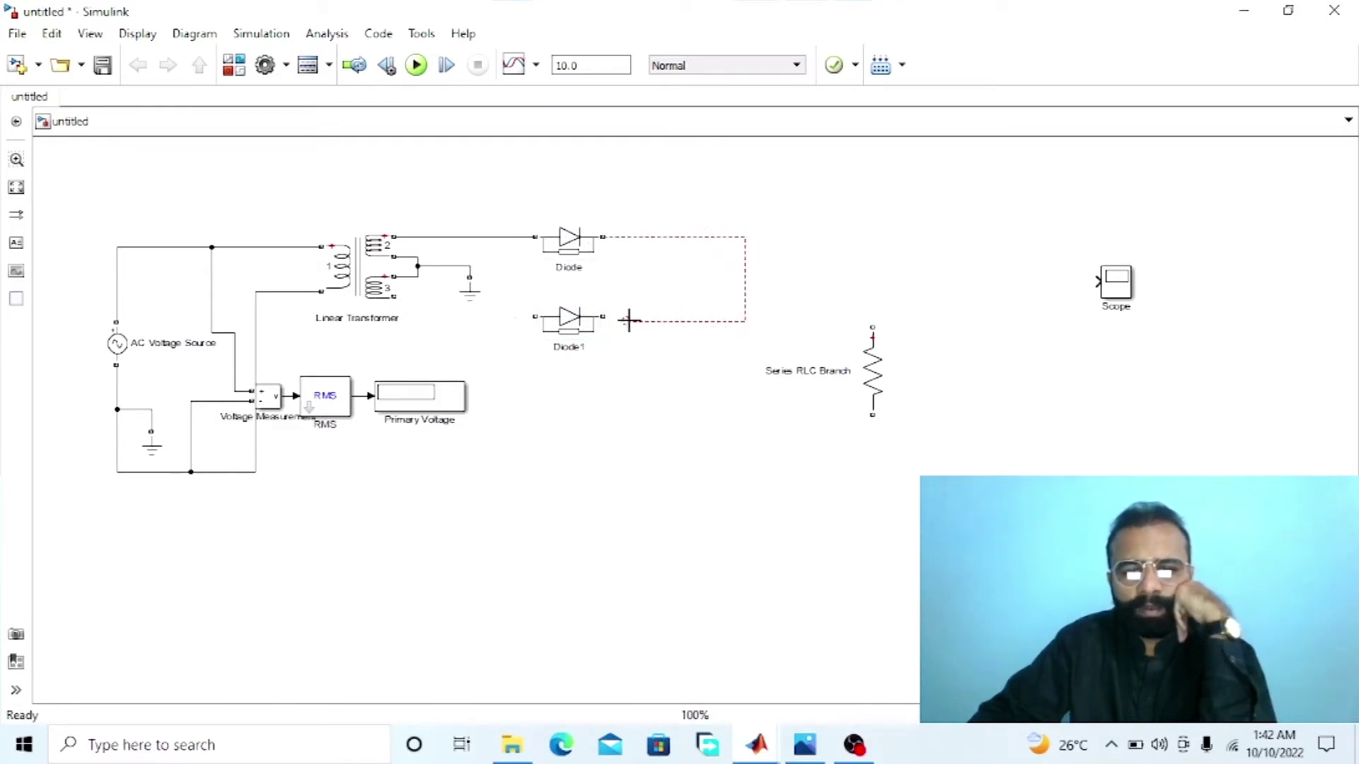
pyautogui.moveTo(629, 320); pyautogui.dragTo(400, 298)
# Step: Shift the load resistor slightly down and connect a copy of the ground block to its lower terminal
pyautogui.click(876, 393)
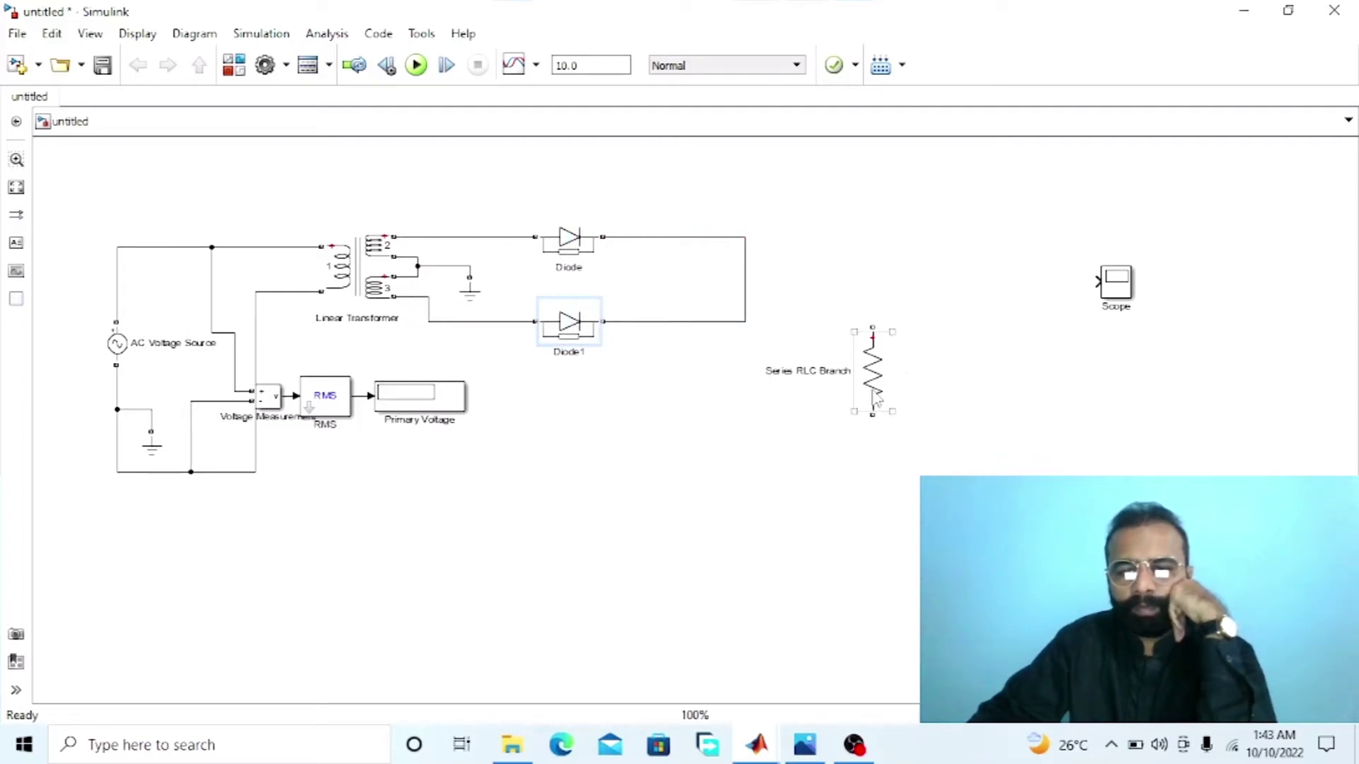
pyautogui.moveTo(876, 400); pyautogui.dragTo(876, 414)
pyautogui.click(908, 371)
pyautogui.click(147, 457)
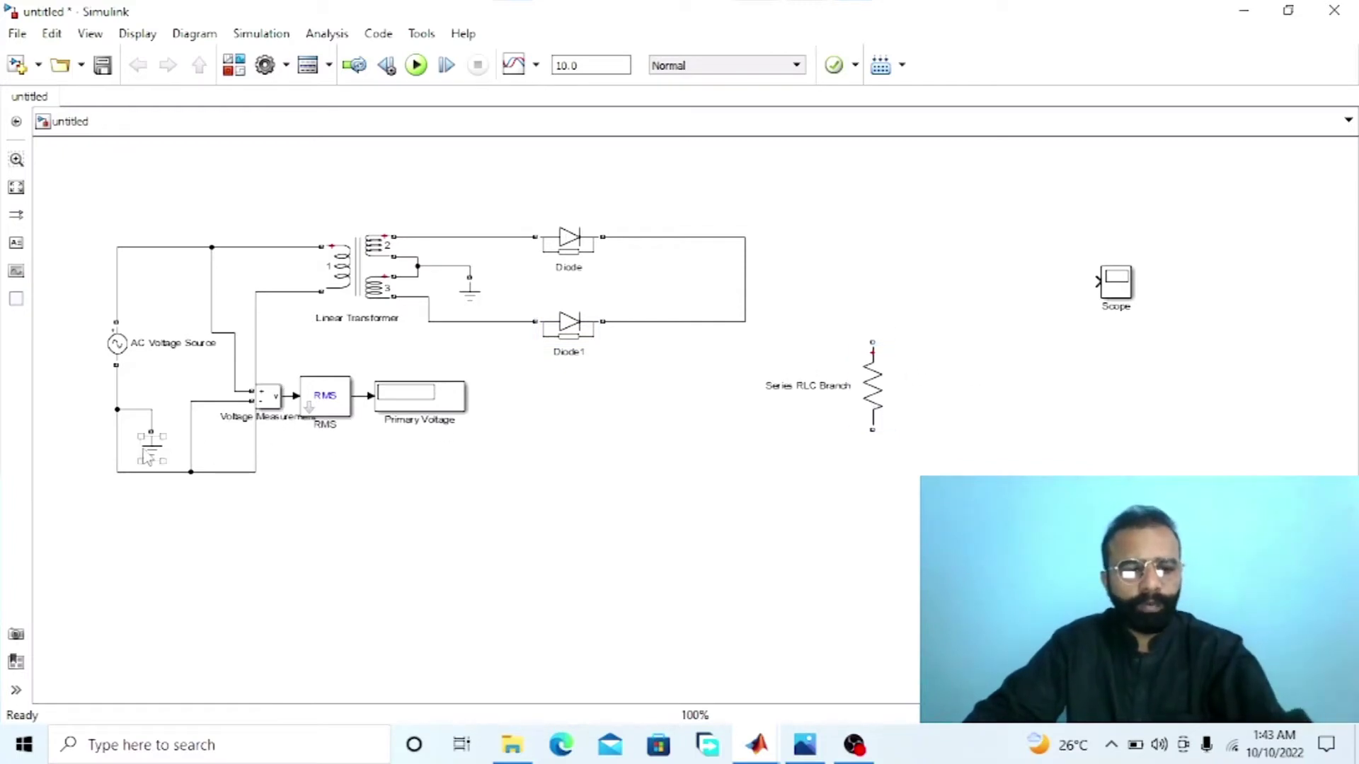
pyautogui.moveTo(148, 457); pyautogui.dragTo(165, 460)
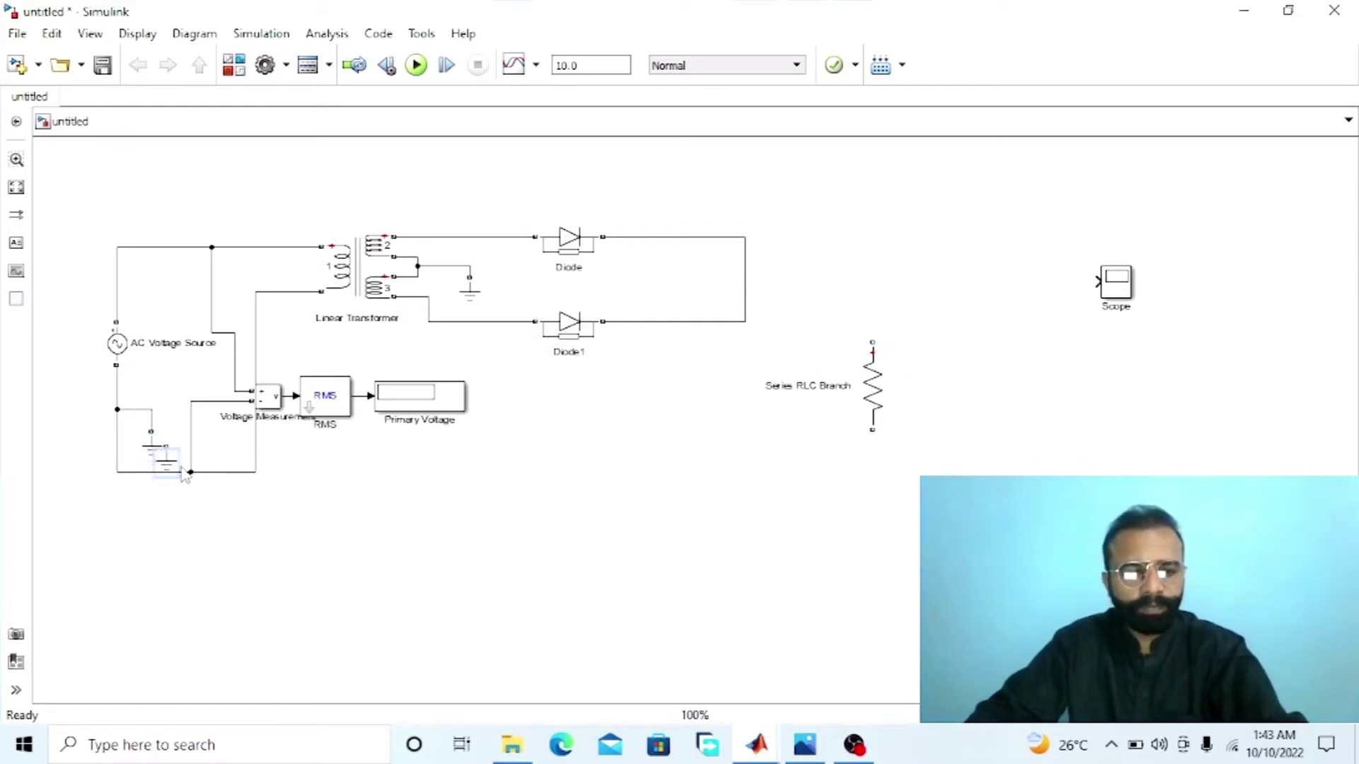
pyautogui.hotkey('ctrl', 'v')
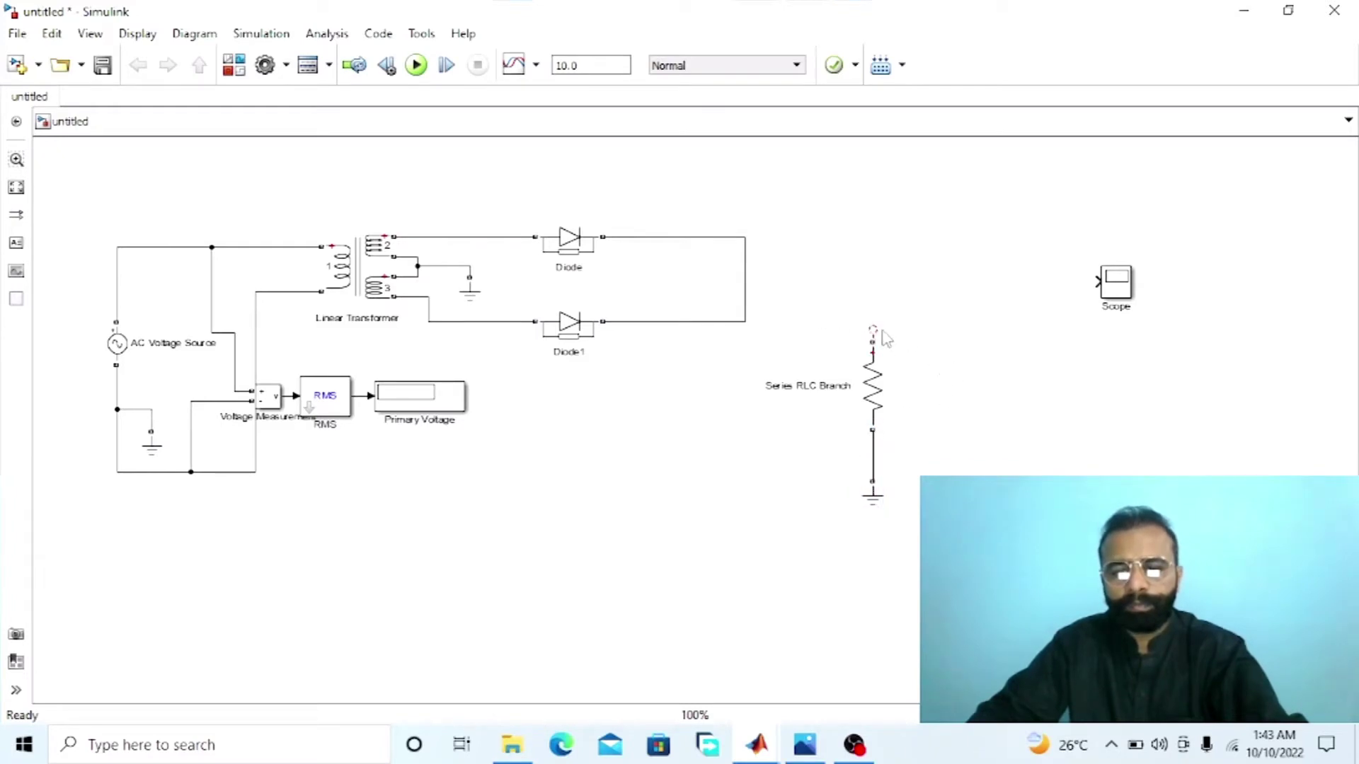
# Step: Wire the resistor's upper terminal to the joined diode outputs, then shift the resistor and connecting line slightly up
pyautogui.moveTo(866, 327); pyautogui.dragTo(746, 276)
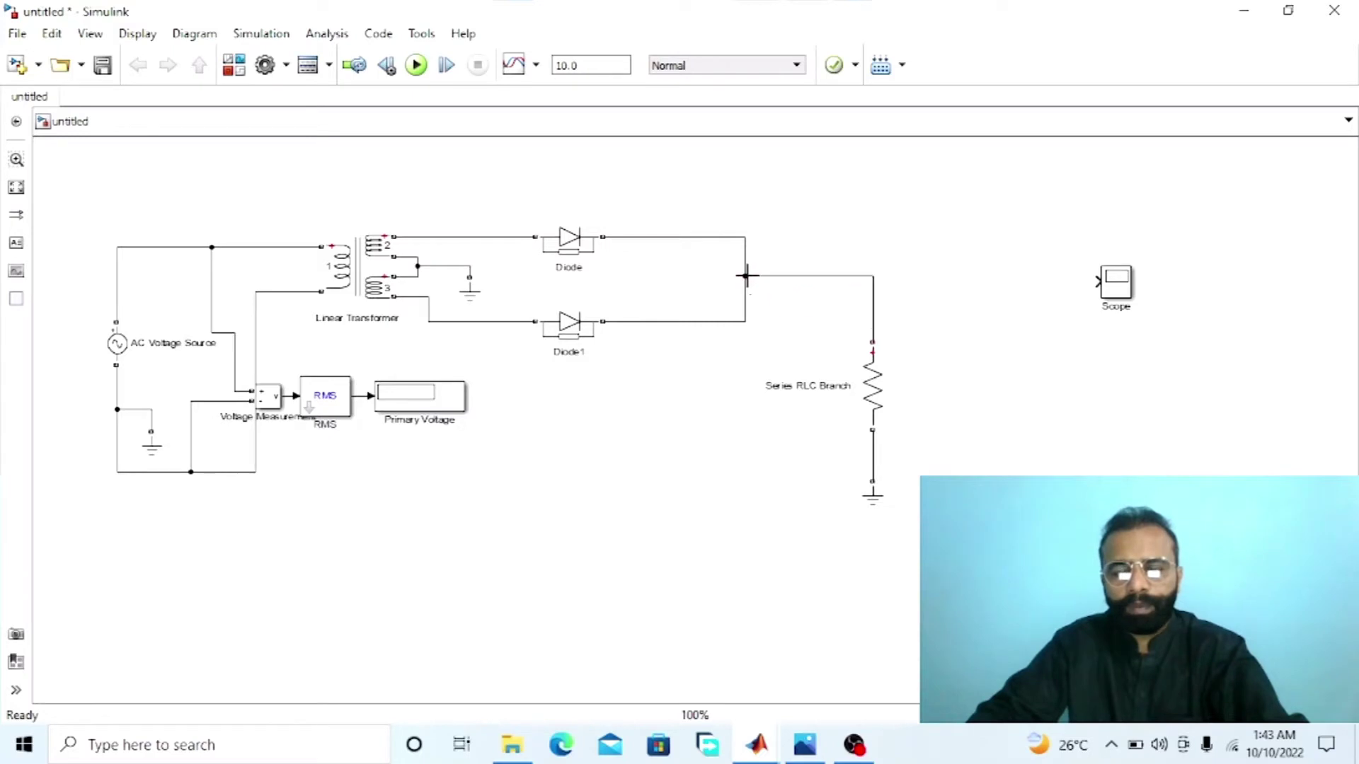
pyautogui.click(884, 405)
pyautogui.moveTo(884, 405); pyautogui.dragTo(869, 387)
pyautogui.moveTo(828, 276); pyautogui.dragTo(828, 268)
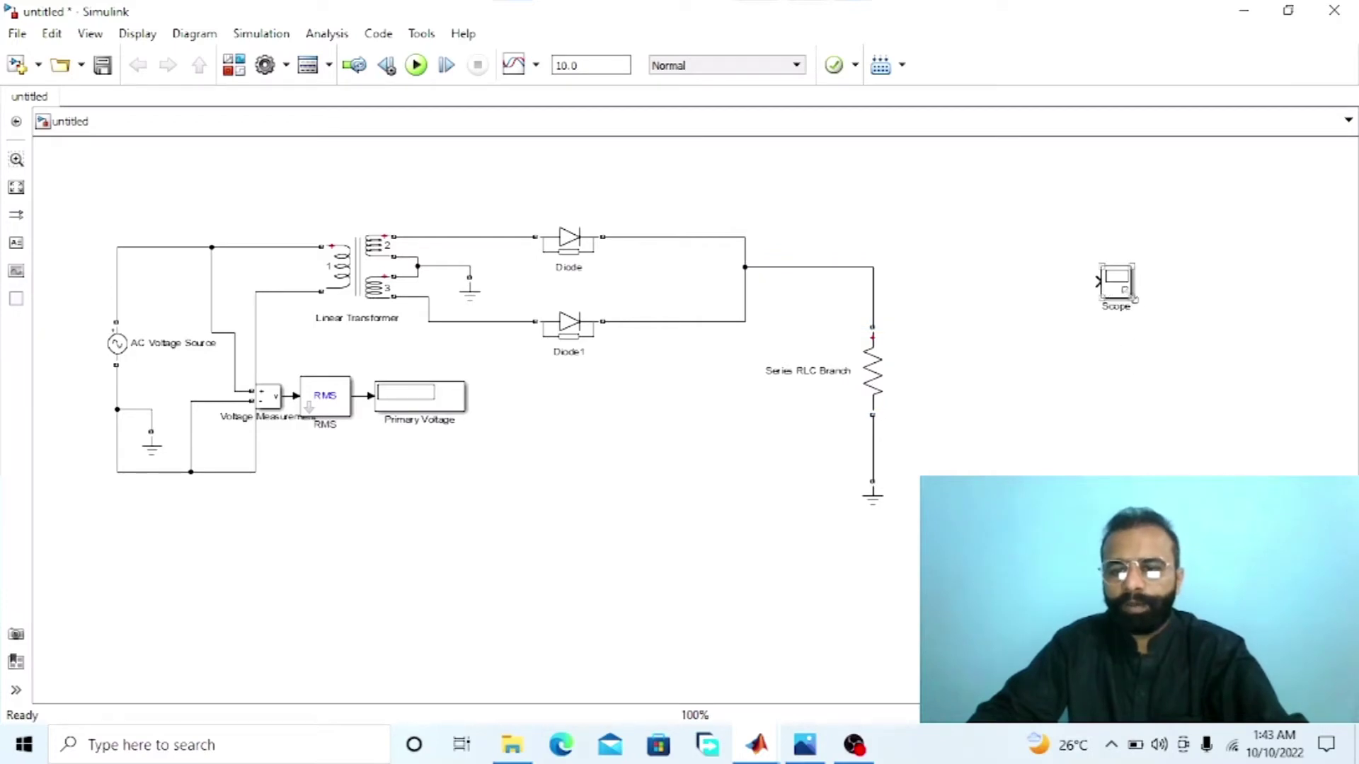
# Step: Enlarge the Scope block, move it closer to the load and set its number of input ports to 2
pyautogui.moveTo(1135, 300); pyautogui.dragTo(1062, 291)
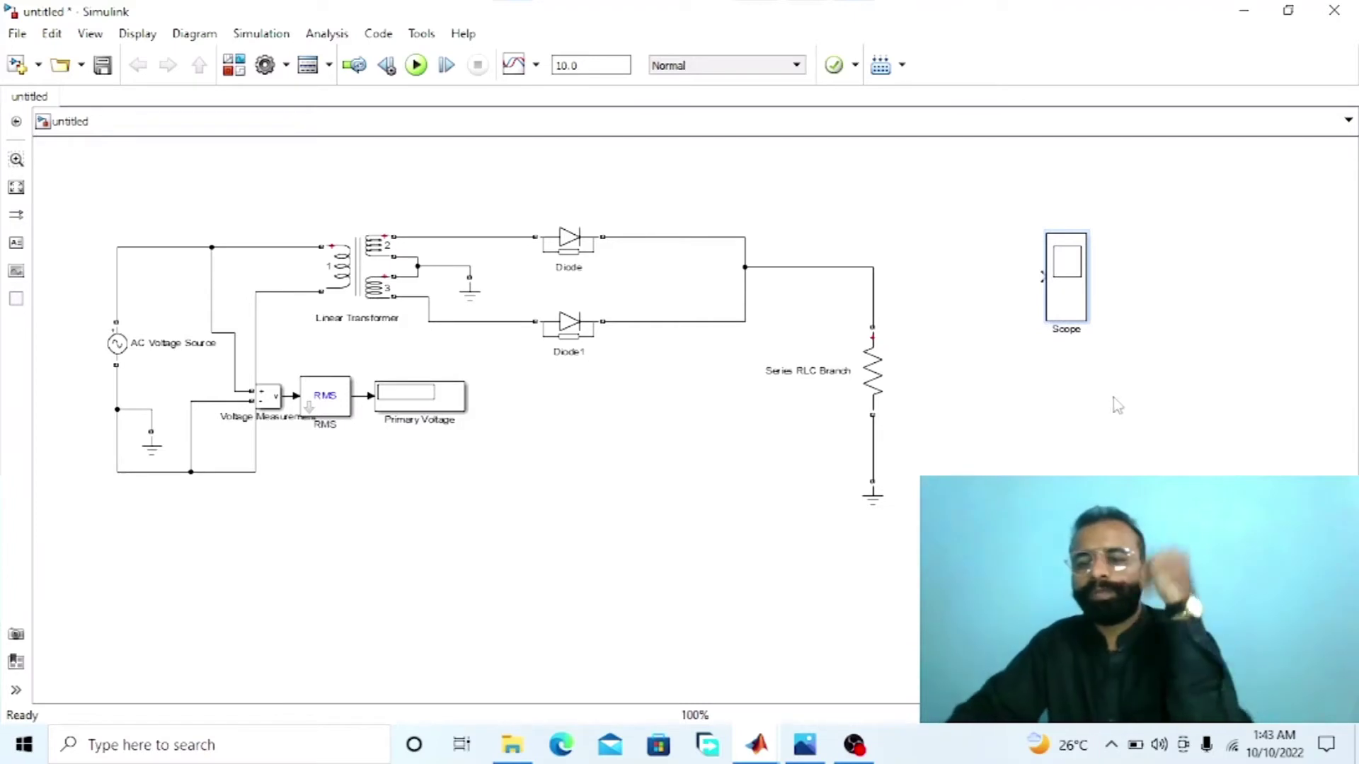
pyautogui.click(1072, 287)
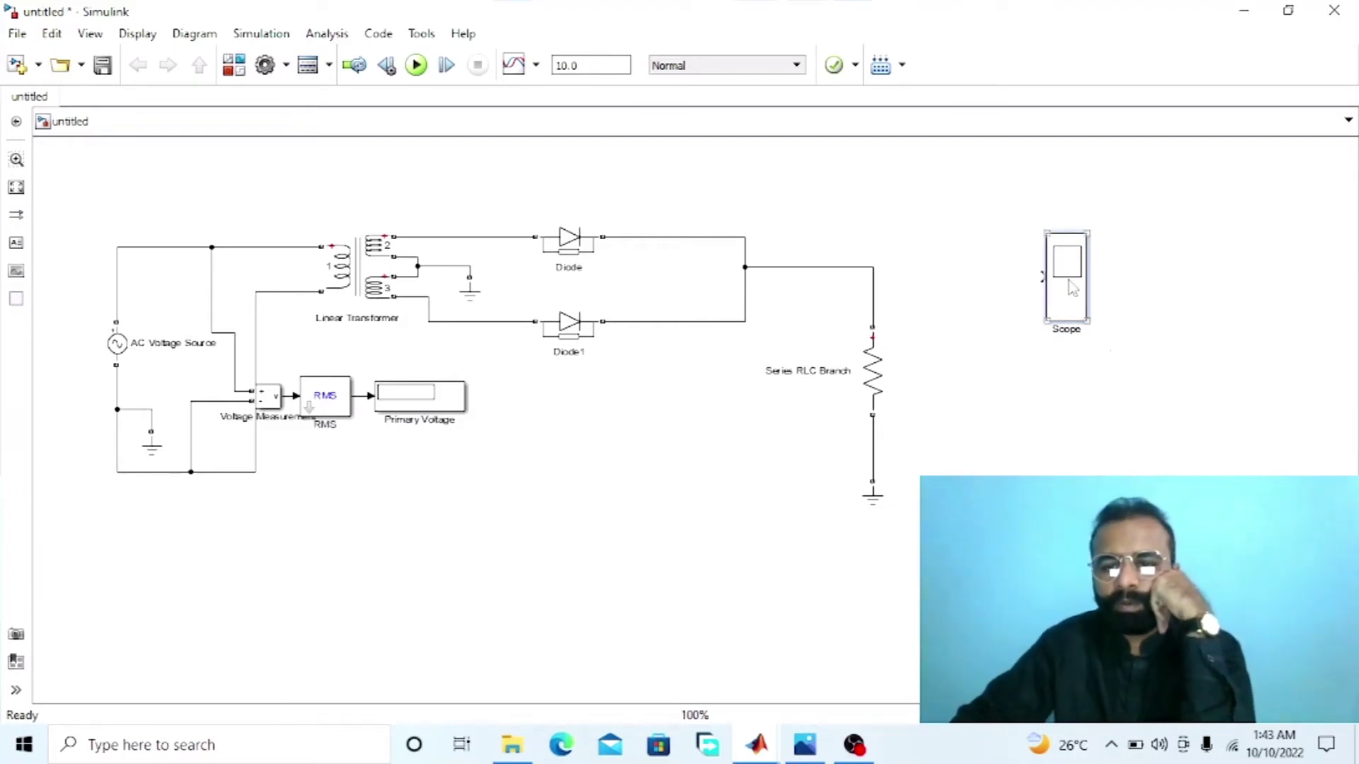
pyautogui.doubleClick(1072, 286)
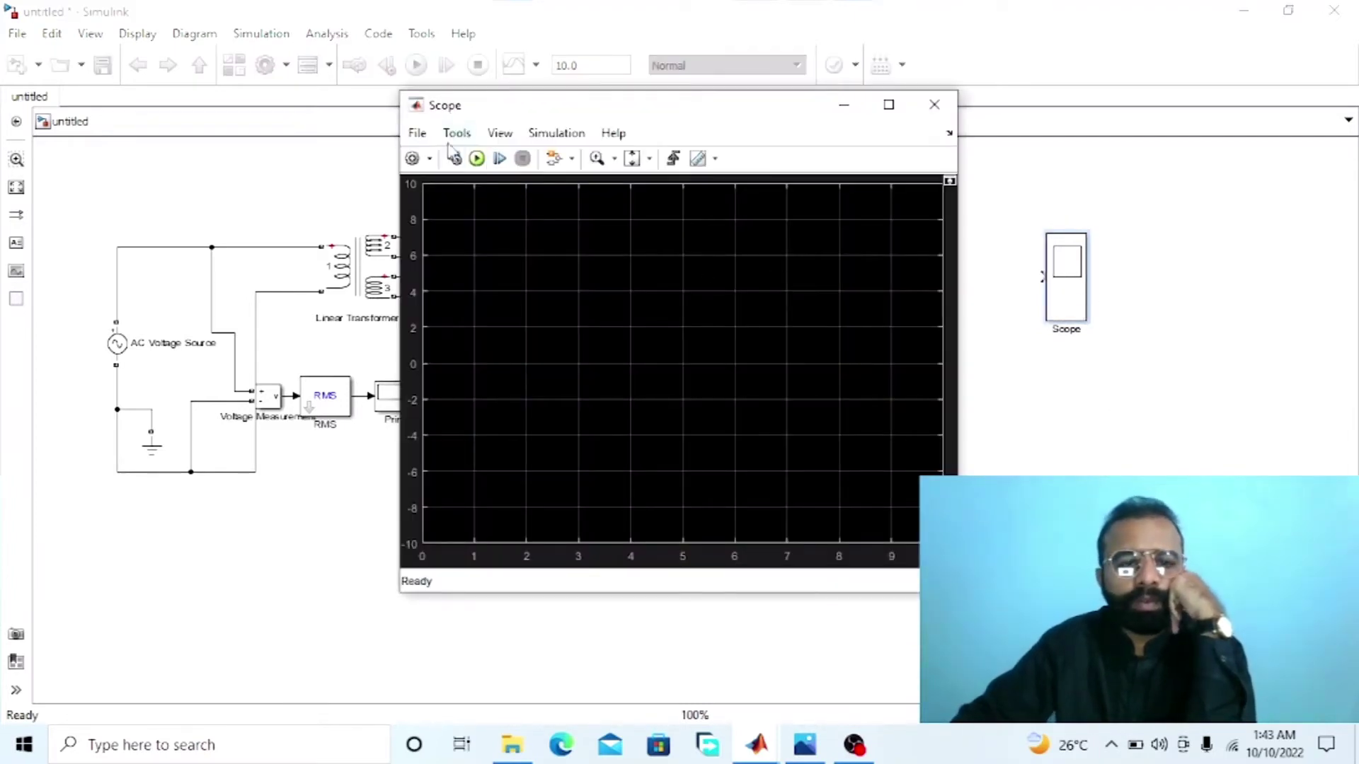
pyautogui.click(419, 136)
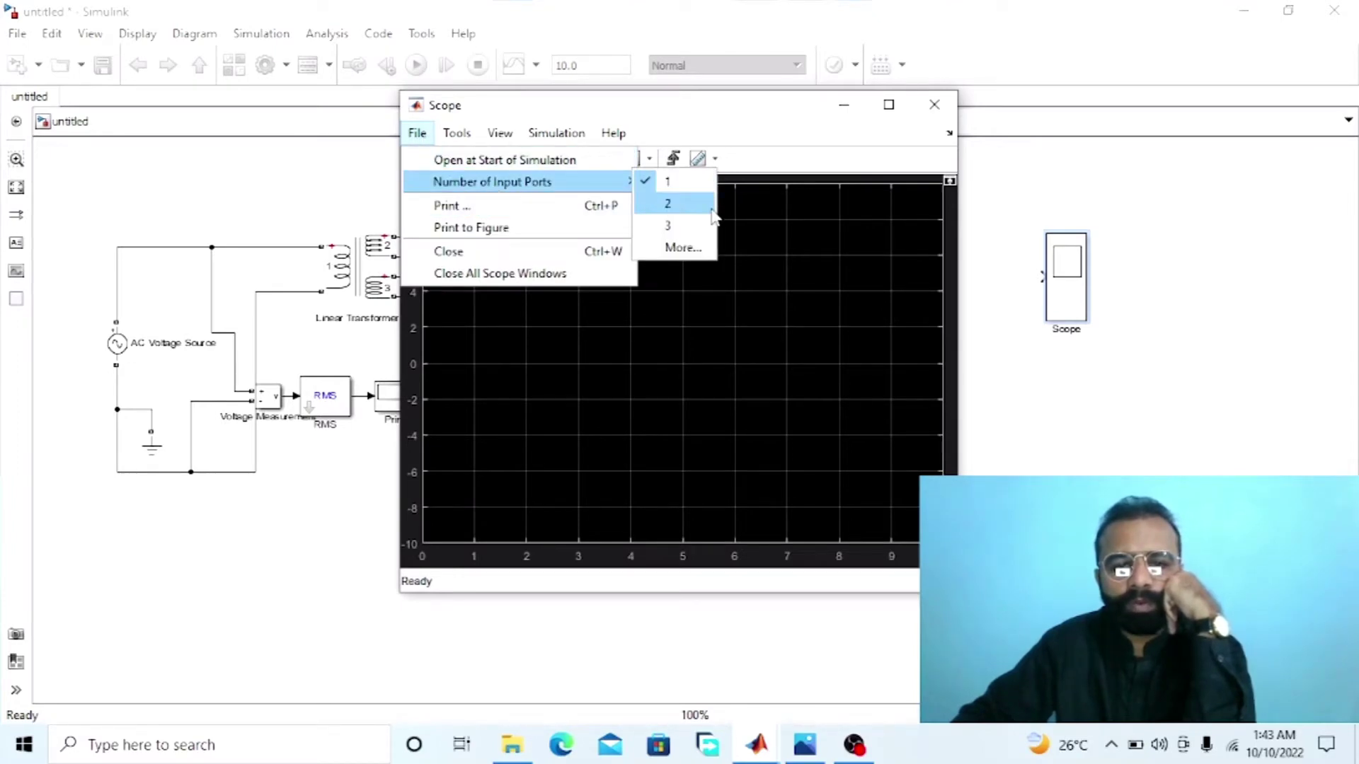
pyautogui.click(667, 203)
pyautogui.click(934, 104)
pyautogui.click(1072, 405)
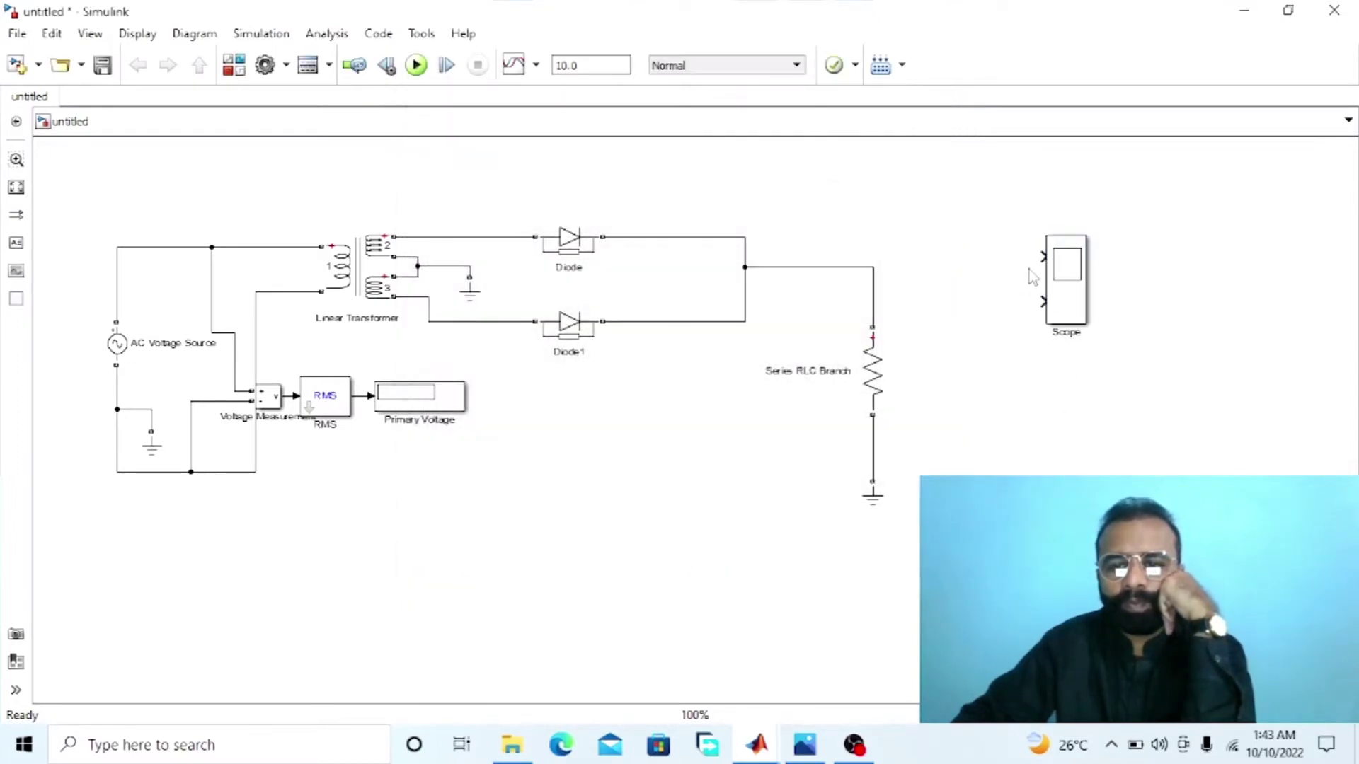
# Step: Move the Scope farther right and wire a copy of the Voltage Measurement block across the load resistor
pyautogui.click(272, 400)
pyautogui.moveTo(272, 400); pyautogui.dragTo(964, 329)
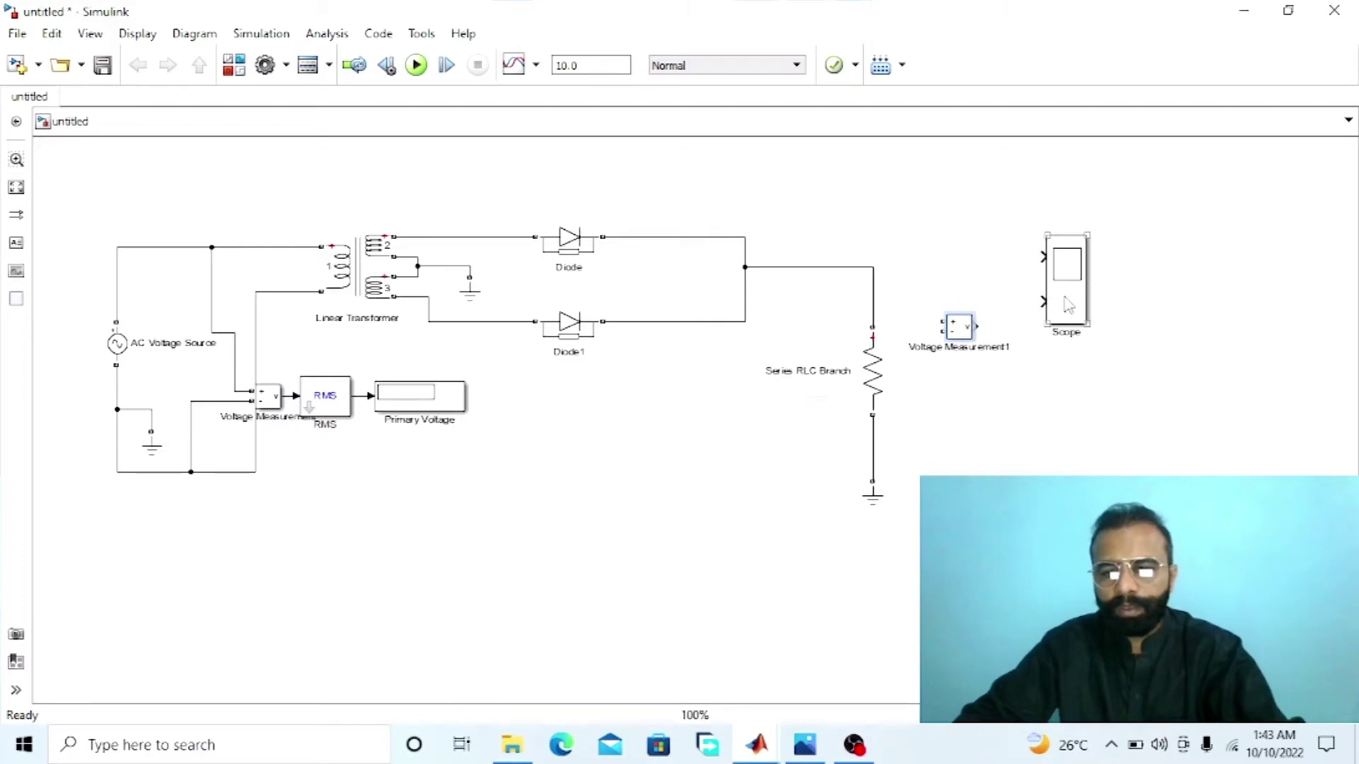
pyautogui.moveTo(1066, 298); pyautogui.dragTo(1201, 302)
pyautogui.moveTo(956, 336)
pyautogui.mouseDown()
pyautogui.moveTo(1035, 325)
pyautogui.moveTo(873, 305)
pyautogui.moveTo(886, 290)
pyautogui.moveTo(873, 291)
pyautogui.mouseUp()
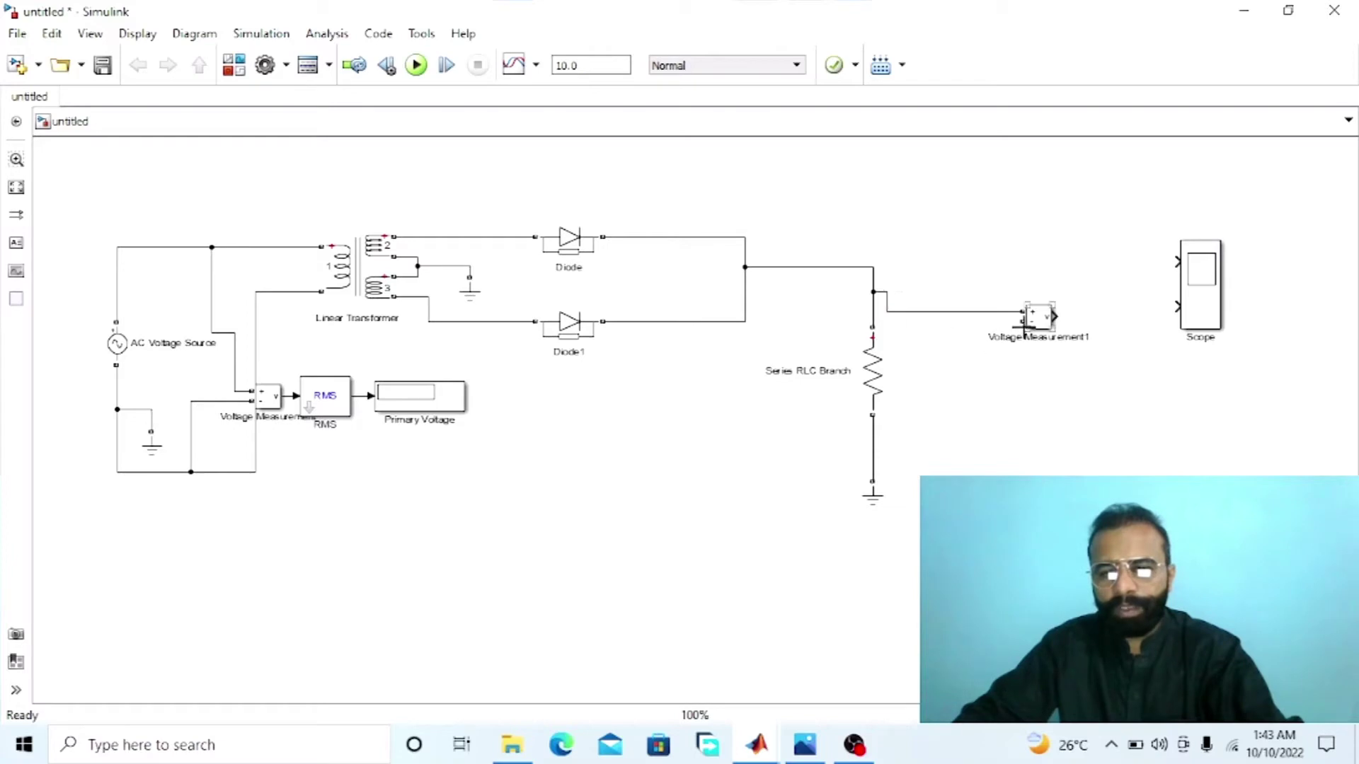
pyautogui.moveTo(1023, 322); pyautogui.dragTo(875, 448)
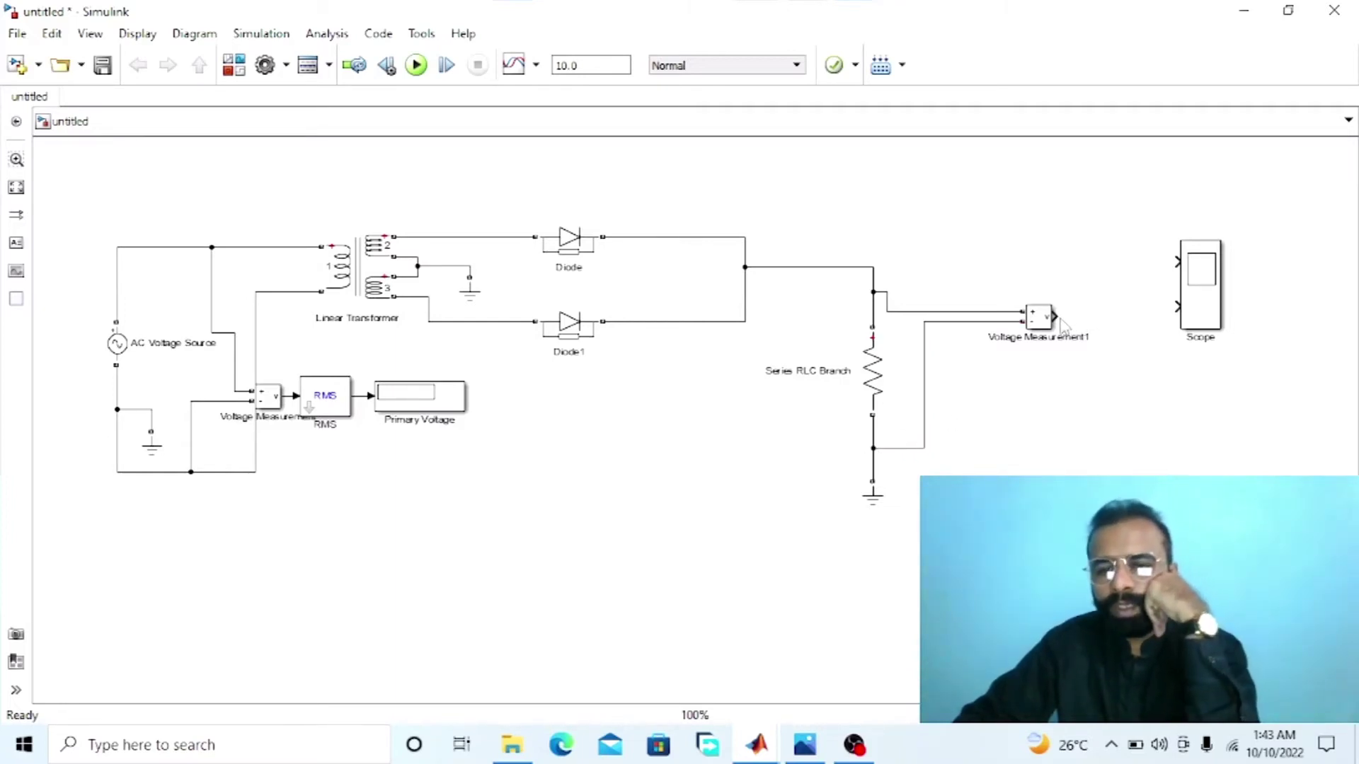
# Step: Connect the load voltage measurement to the Scope's lower input and the primary voltage measurement to its upper input
pyautogui.moveTo(1060, 320); pyautogui.dragTo(1201, 295)
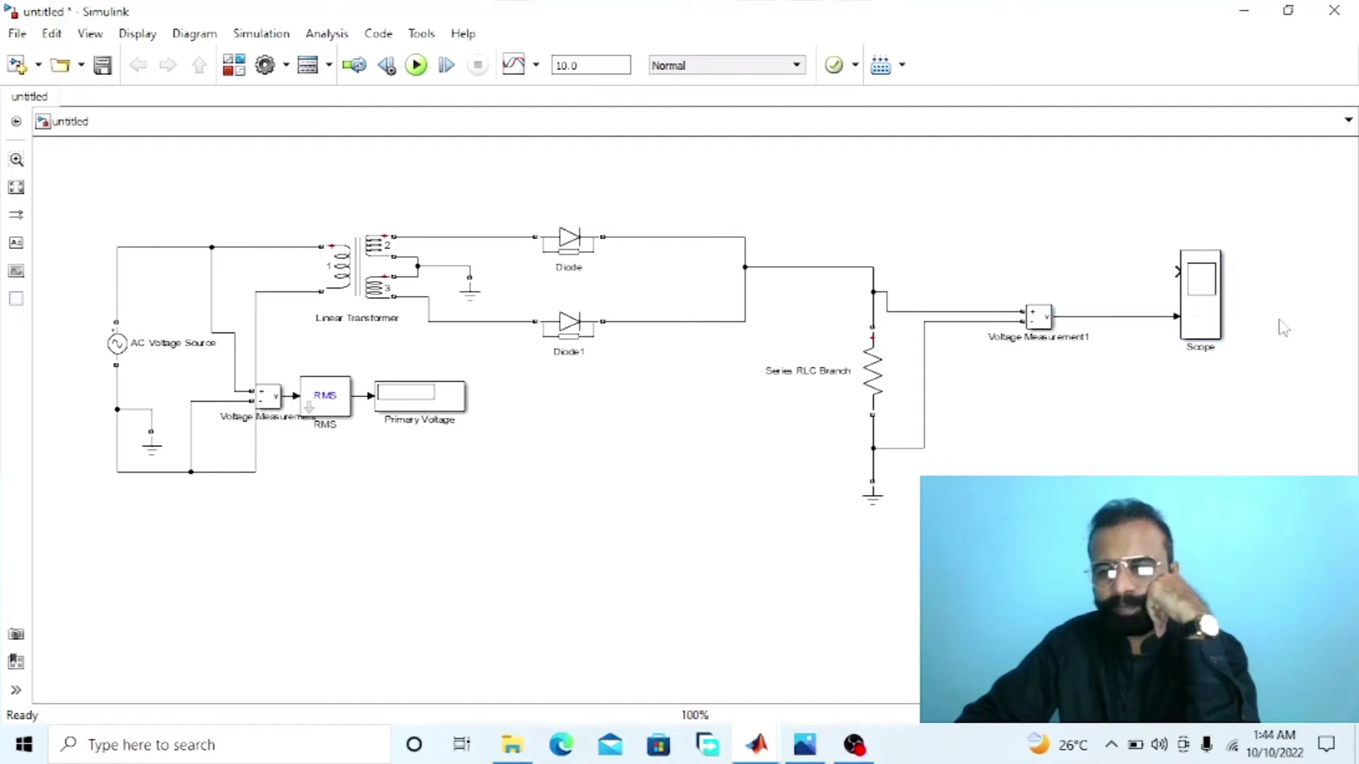
pyautogui.click(1192, 279)
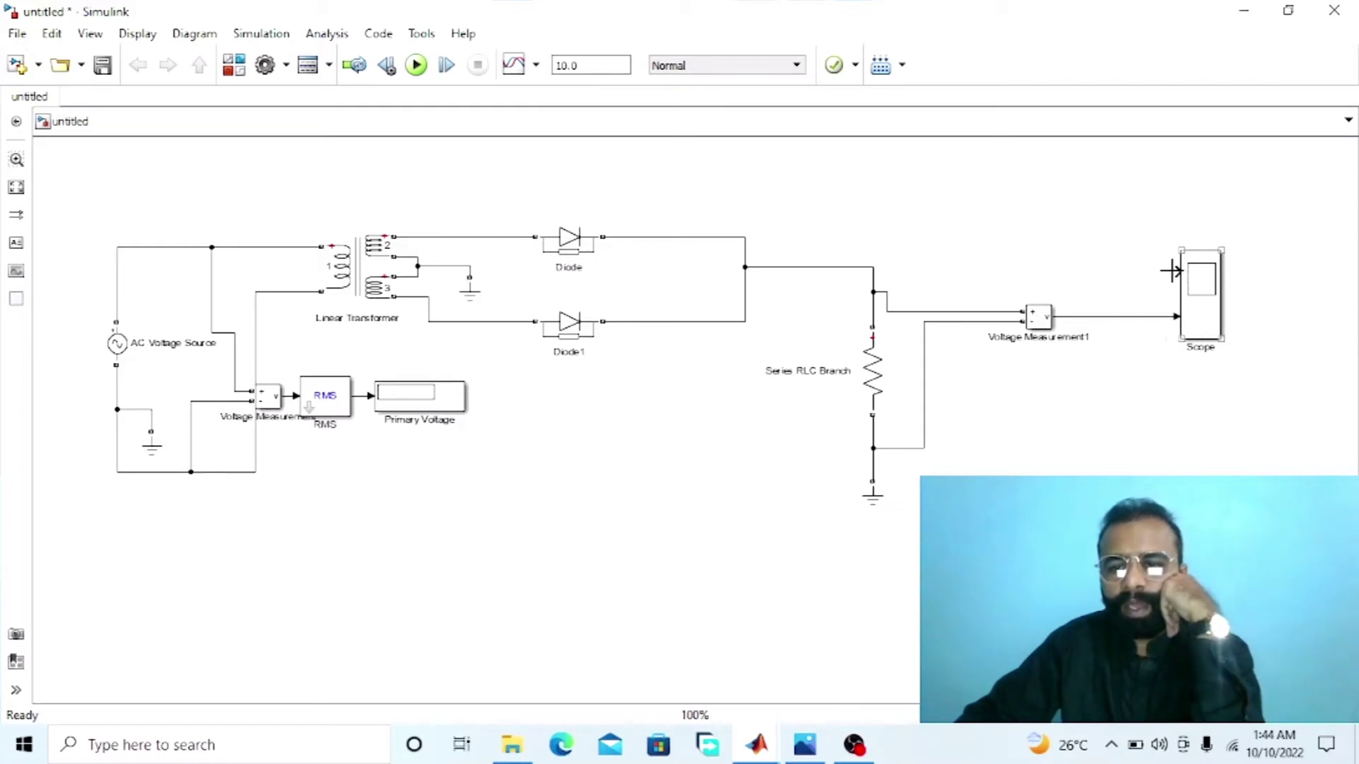
pyautogui.moveTo(1167, 269)
pyautogui.mouseDown()
pyautogui.moveTo(791, 191)
pyautogui.moveTo(534, 188)
pyautogui.moveTo(586, 227)
pyautogui.moveTo(277, 247)
pyautogui.moveTo(287, 395)
pyautogui.mouseUp()
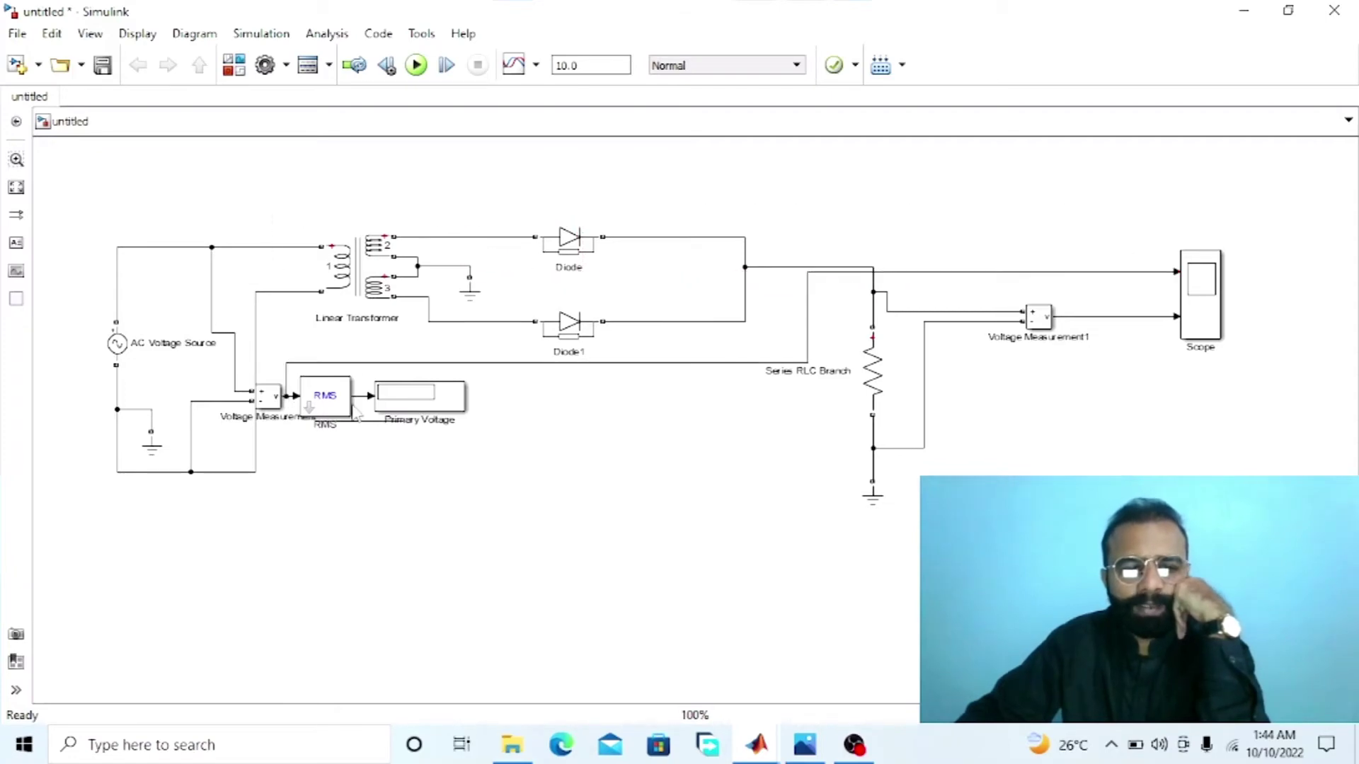
# Step: Shift the Primary Voltage display and the RMS block to the right to space them from the voltage measurement
pyautogui.moveTo(447, 405); pyautogui.dragTo(477, 406)
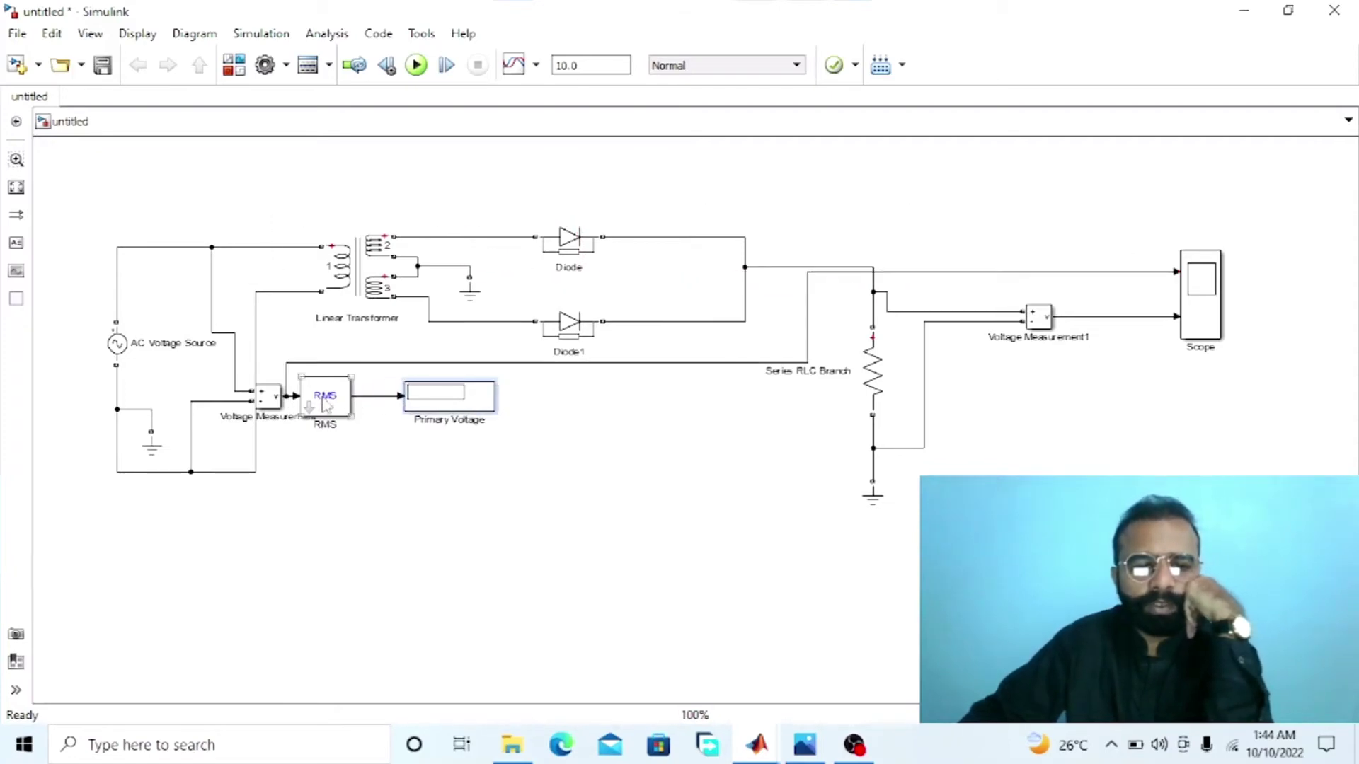
pyautogui.moveTo(322, 407); pyautogui.dragTo(346, 413)
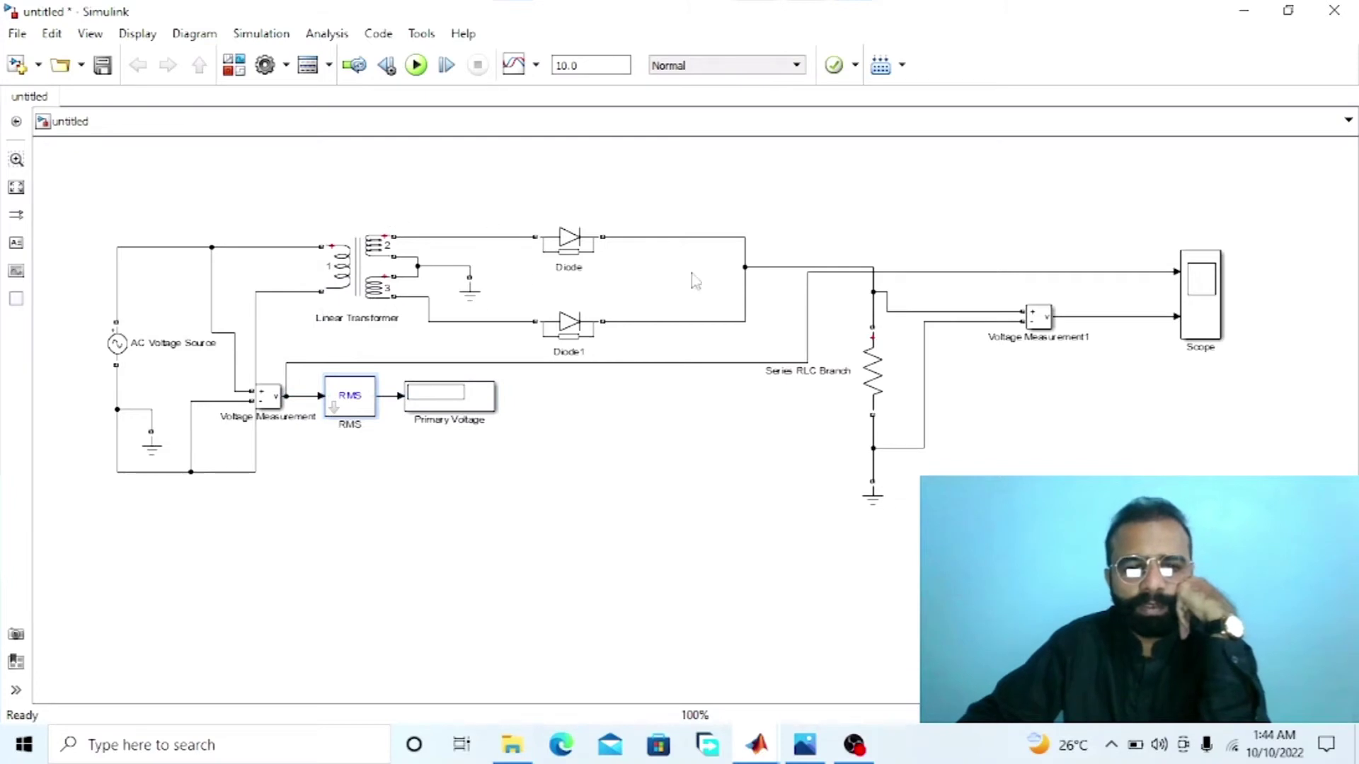
pyautogui.click(469, 291)
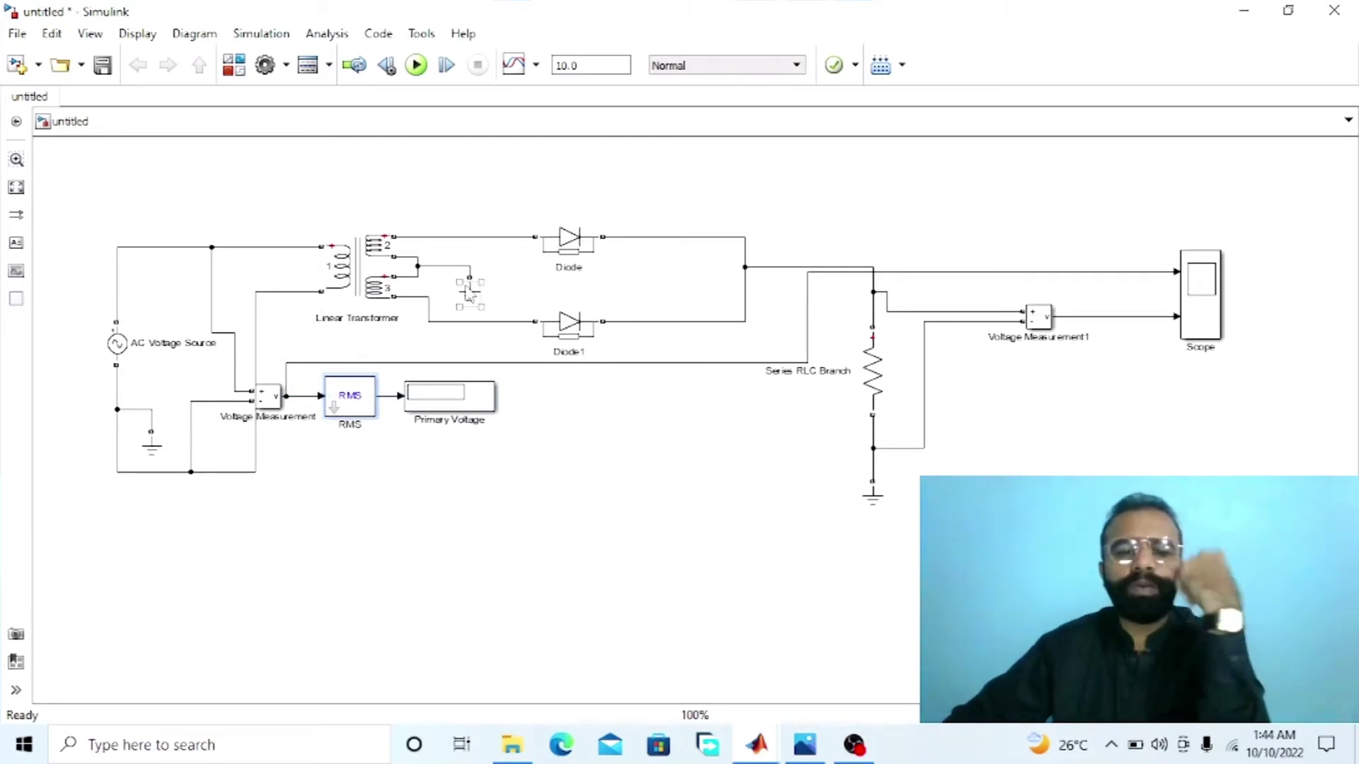
pyautogui.click(472, 258)
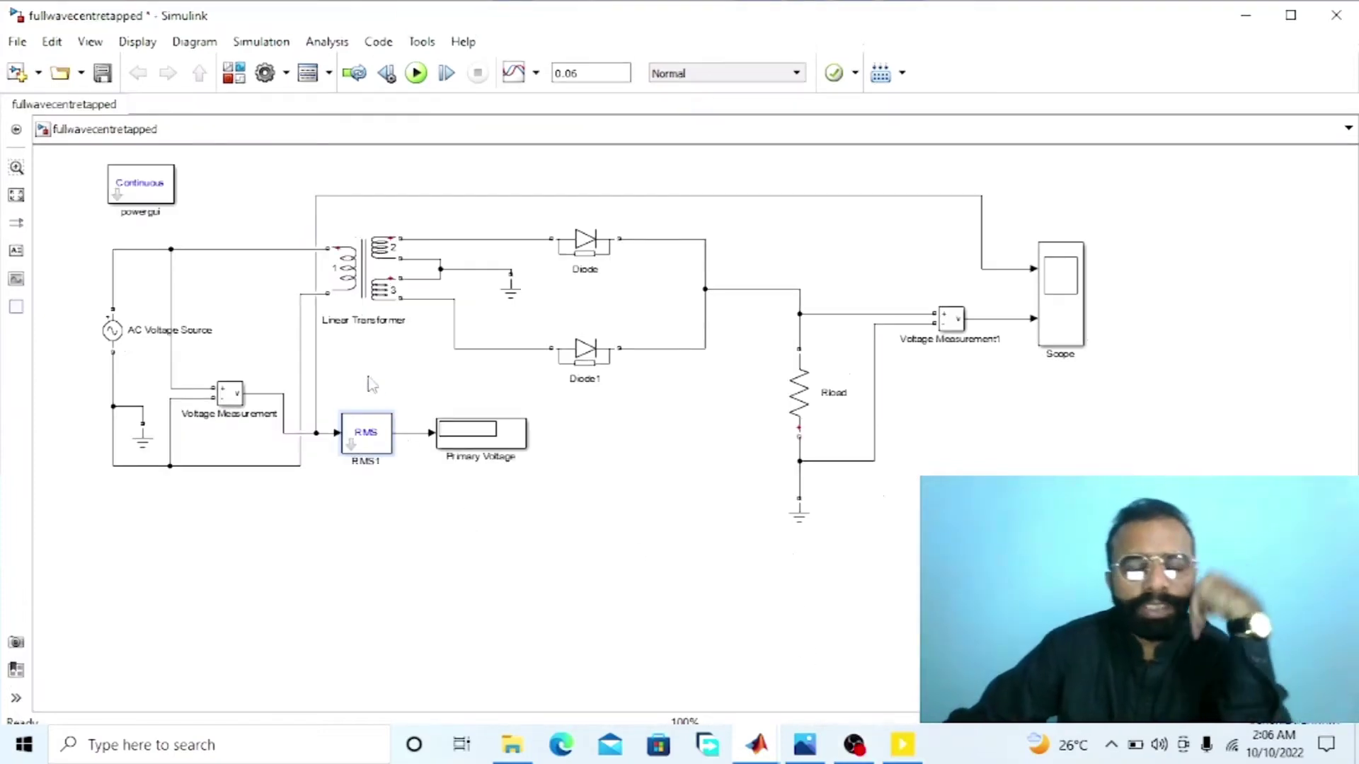
# Step: Set the Linear Transformer's nominal power to 5e3 VA and its frequency to 50 Hz
pyautogui.doubleClick(367, 271)
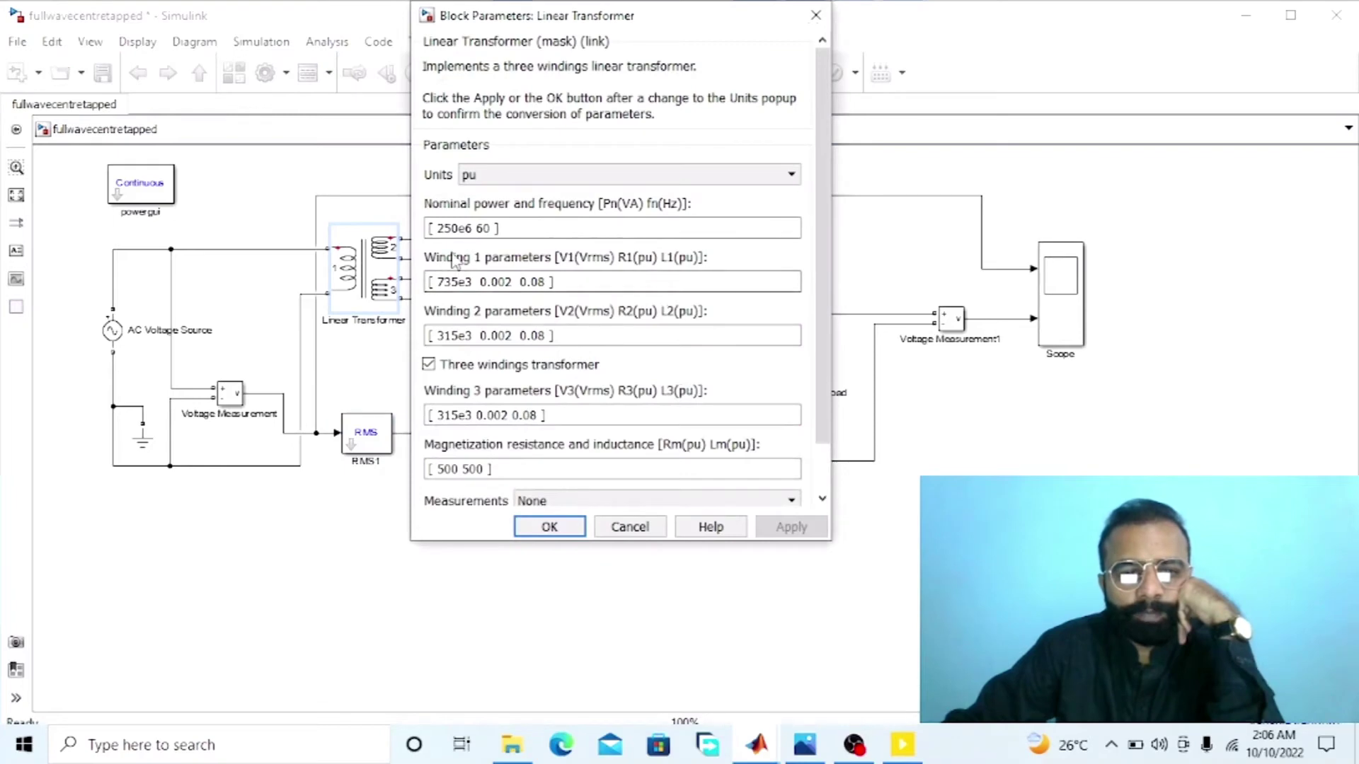
pyautogui.click(472, 228)
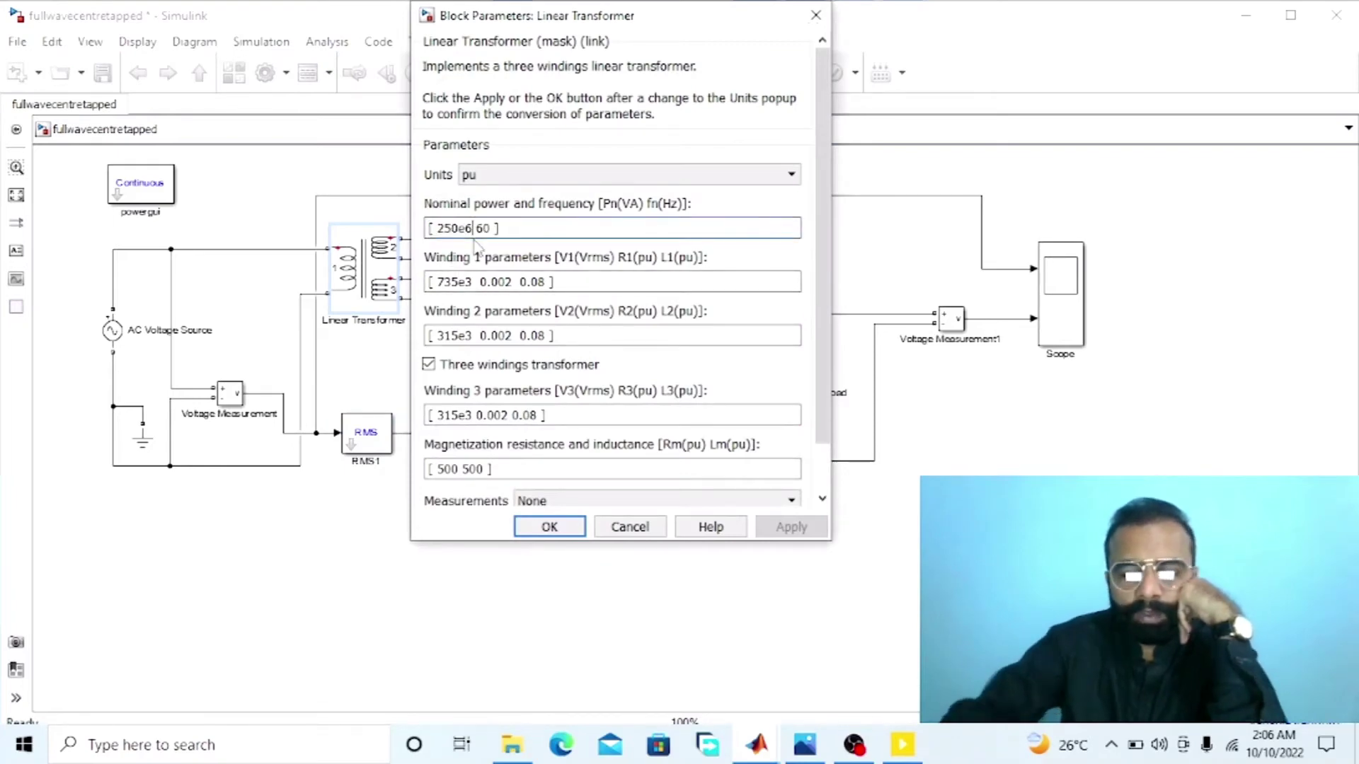
pyautogui.press('BackSpace')
pyautogui.press('BackSpace')
pyautogui.press('BackSpace')
pyautogui.press('BackSpace')
pyautogui.press('BackSpace')
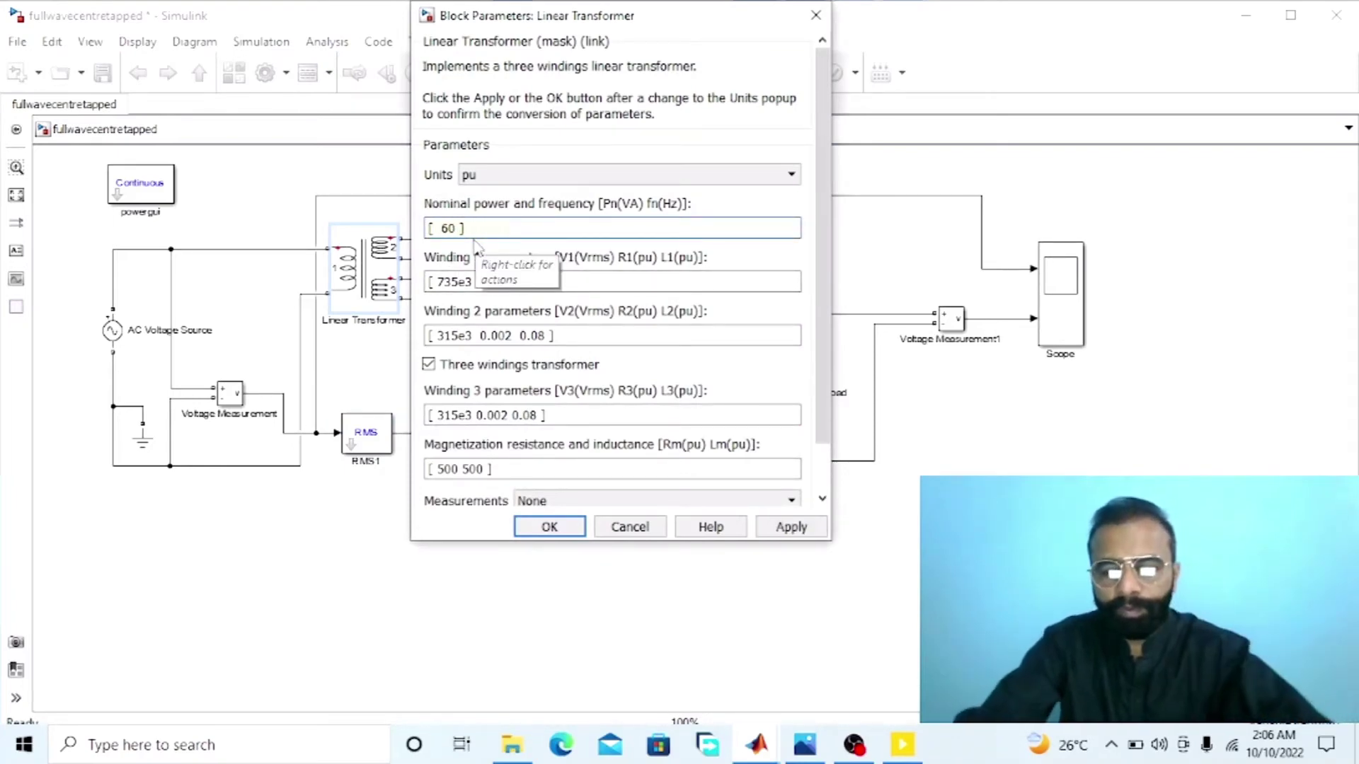
pyautogui.write('5e3')
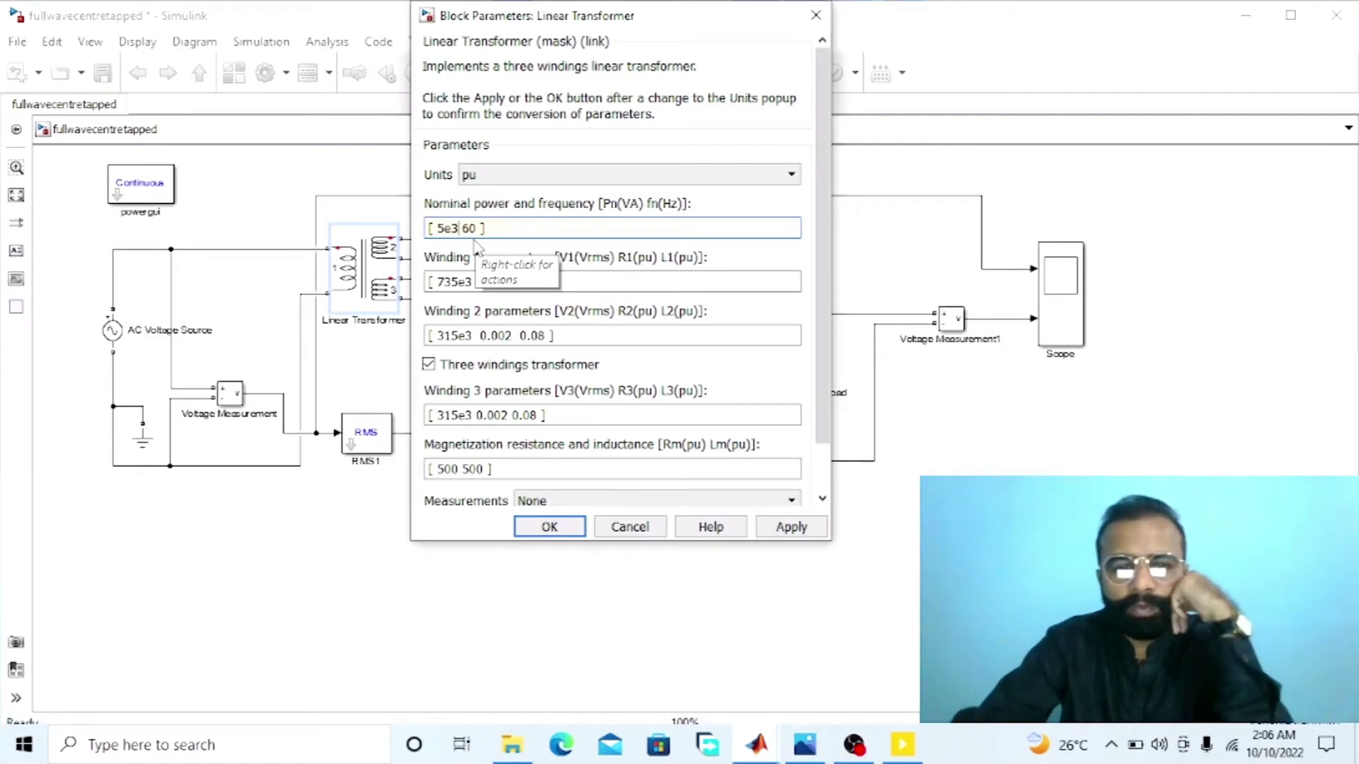
pyautogui.press('BackSpace')
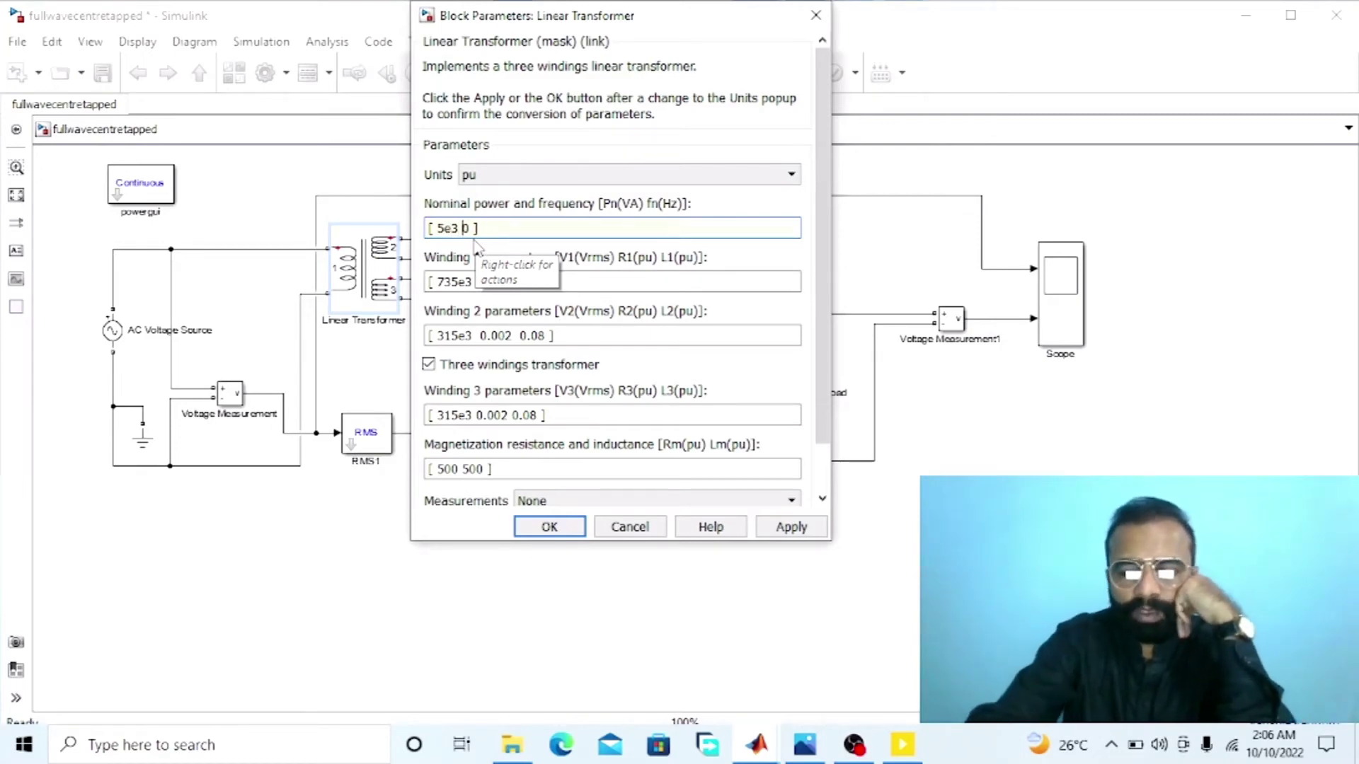
pyautogui.press('Tab')
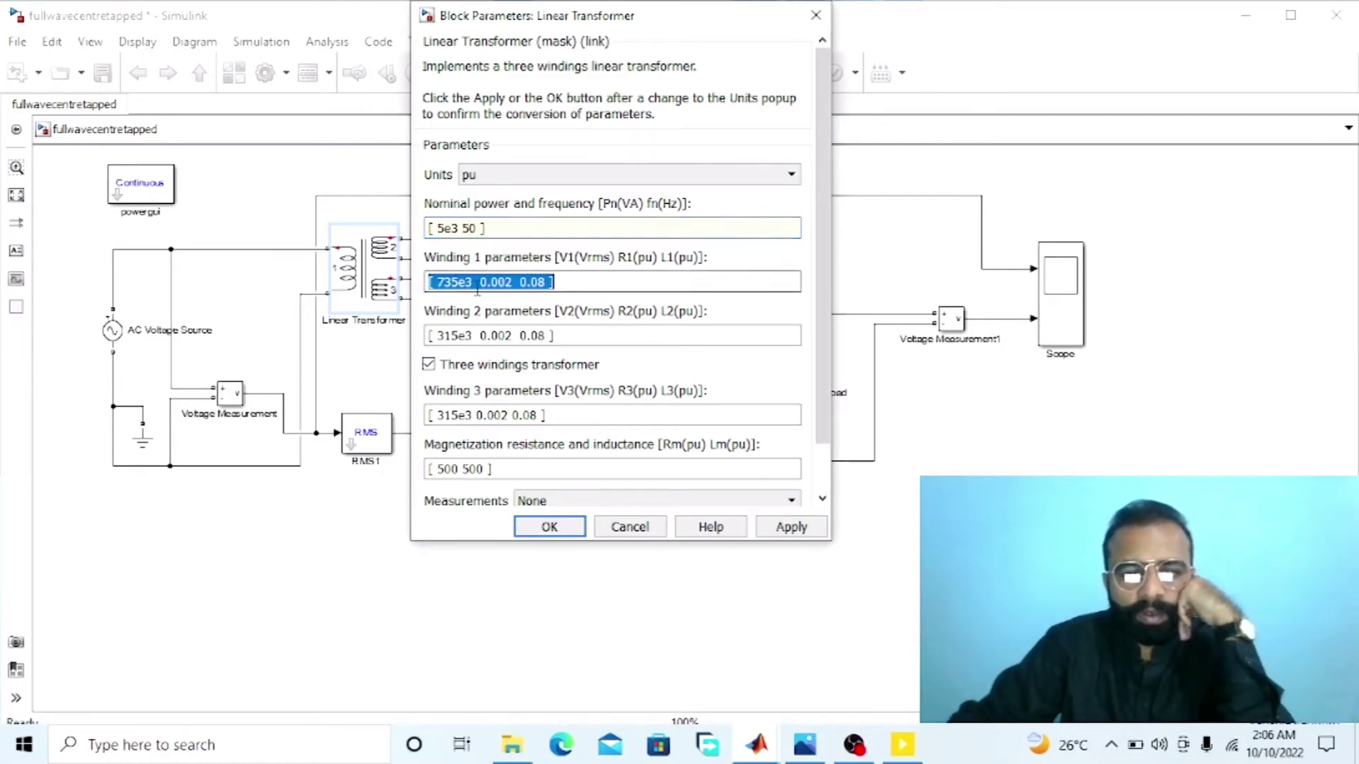
# Step: Set the transformer's winding 1 voltage to 440 Vrms, keeping its resistance and inductance entries
pyautogui.click(472, 282)
pyautogui.press('BackSpace')
pyautogui.press('BackSpace')
pyautogui.press('BackSpace')
pyautogui.press('BackSpace')
pyautogui.press('BackSpace')
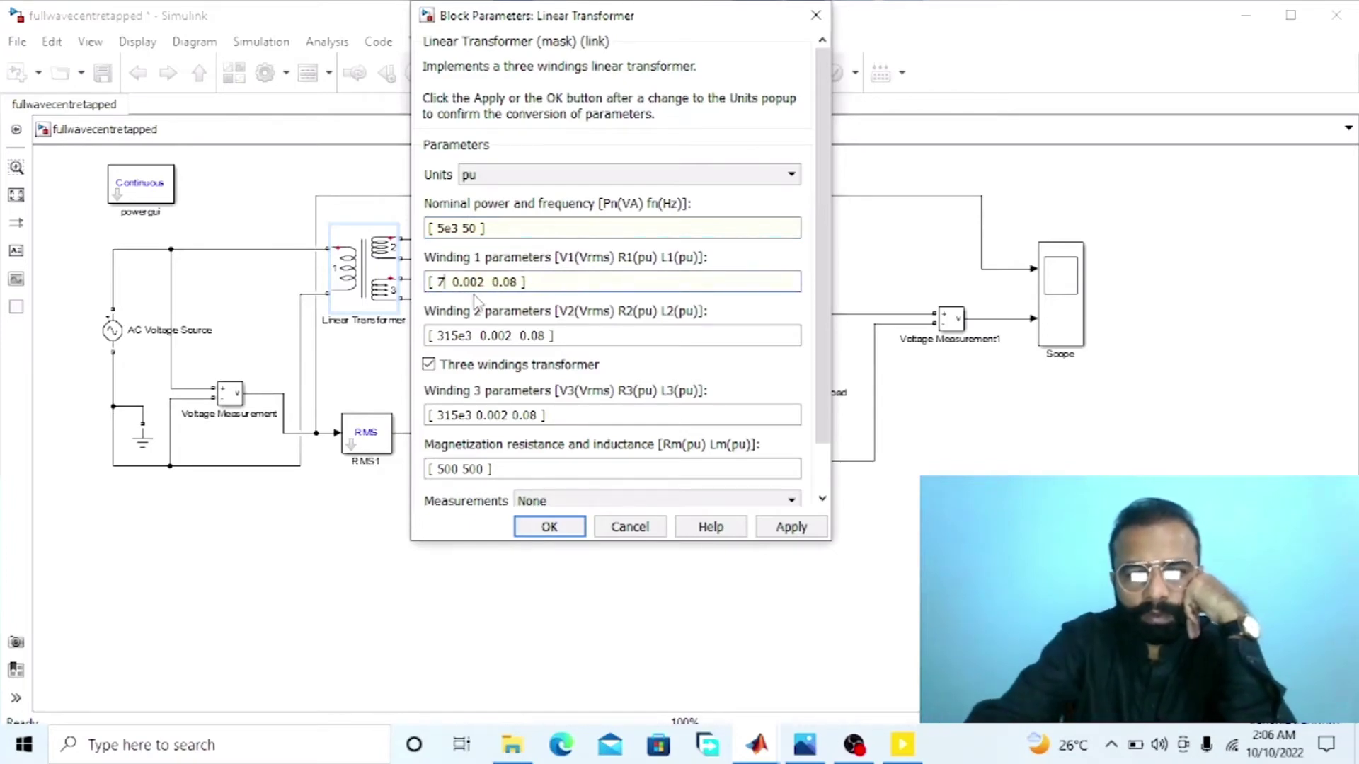
pyautogui.write('440')
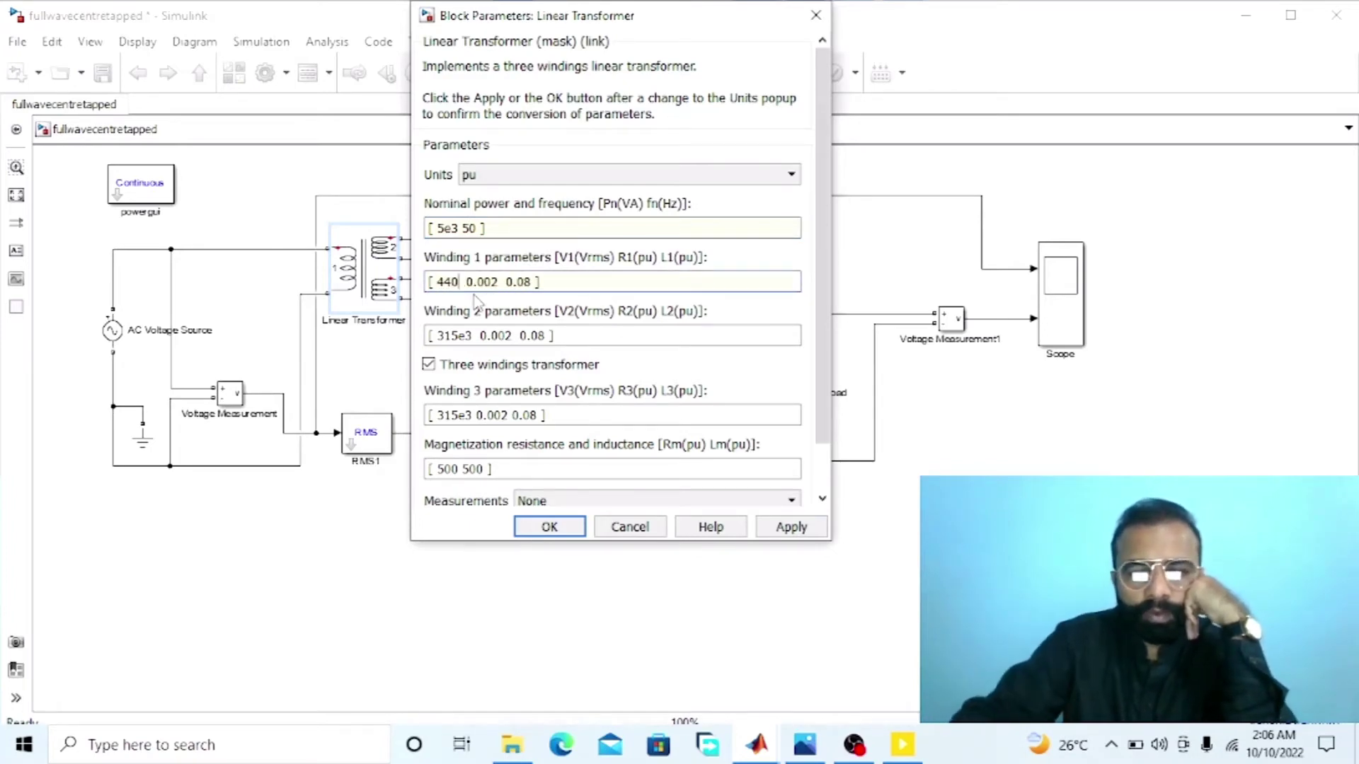
pyautogui.press('Tab')
# Step: Set the transformer's winding 2 voltage to 220 Vrms, keeping its resistance and inductance entries
pyautogui.click(475, 338)
pyautogui.press('BackSpace')
pyautogui.press('BackSpace')
pyautogui.press('BackSpace')
pyautogui.press('BackSpace')
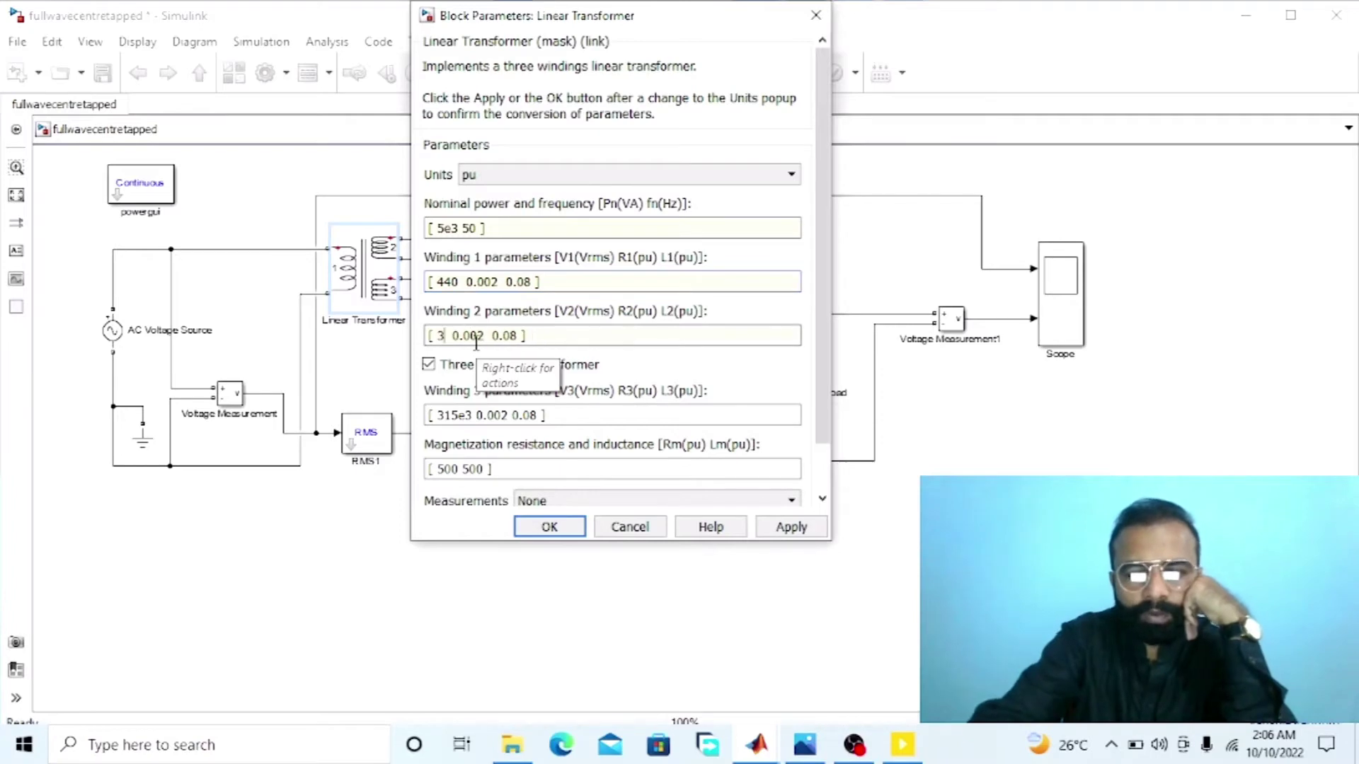
pyautogui.press('BackSpace')
pyautogui.write('220')
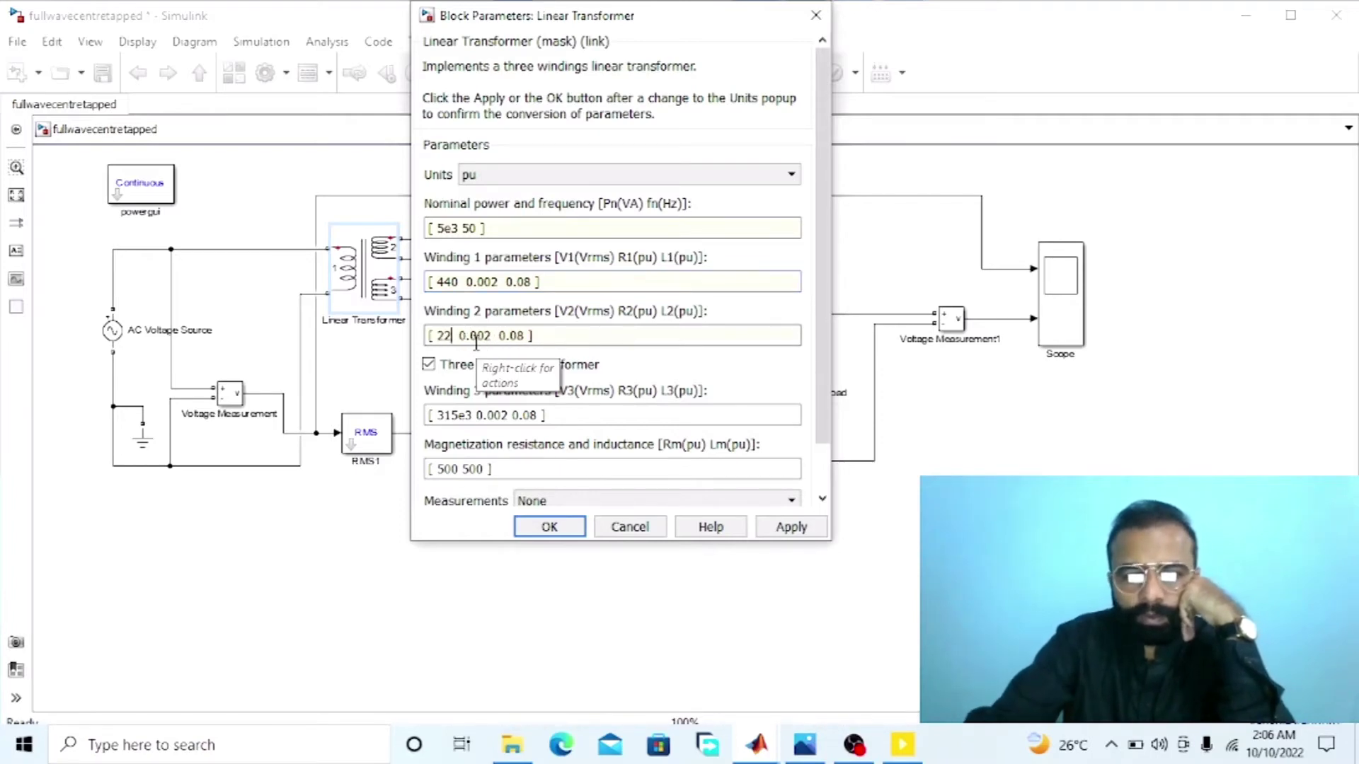
# Step: Copy the complete winding 2 parameters into winding 3, apply them and close the transformer's parameters
pyautogui.moveTo(592, 338); pyautogui.dragTo(406, 342)
pyautogui.hotkey('ctrl', 'c')
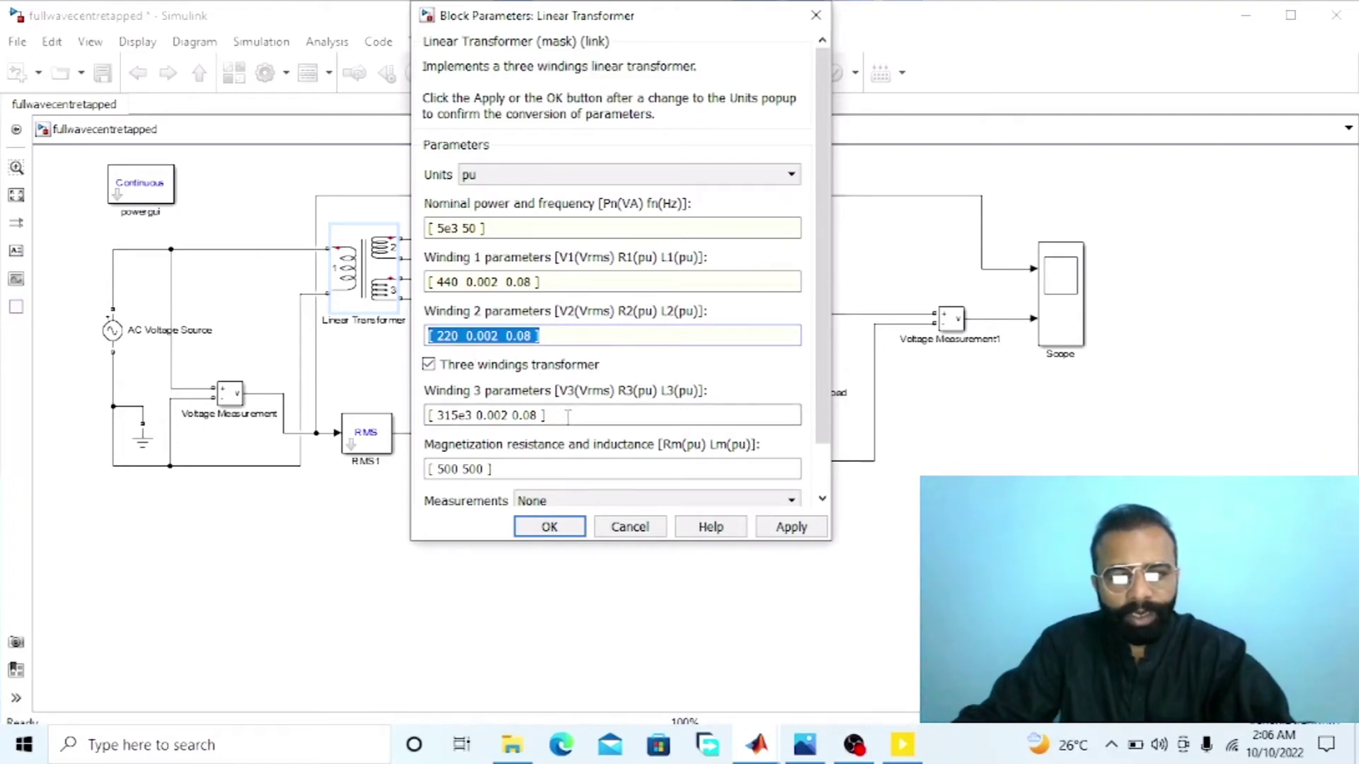
pyautogui.moveTo(429, 415); pyautogui.dragTo(567, 414)
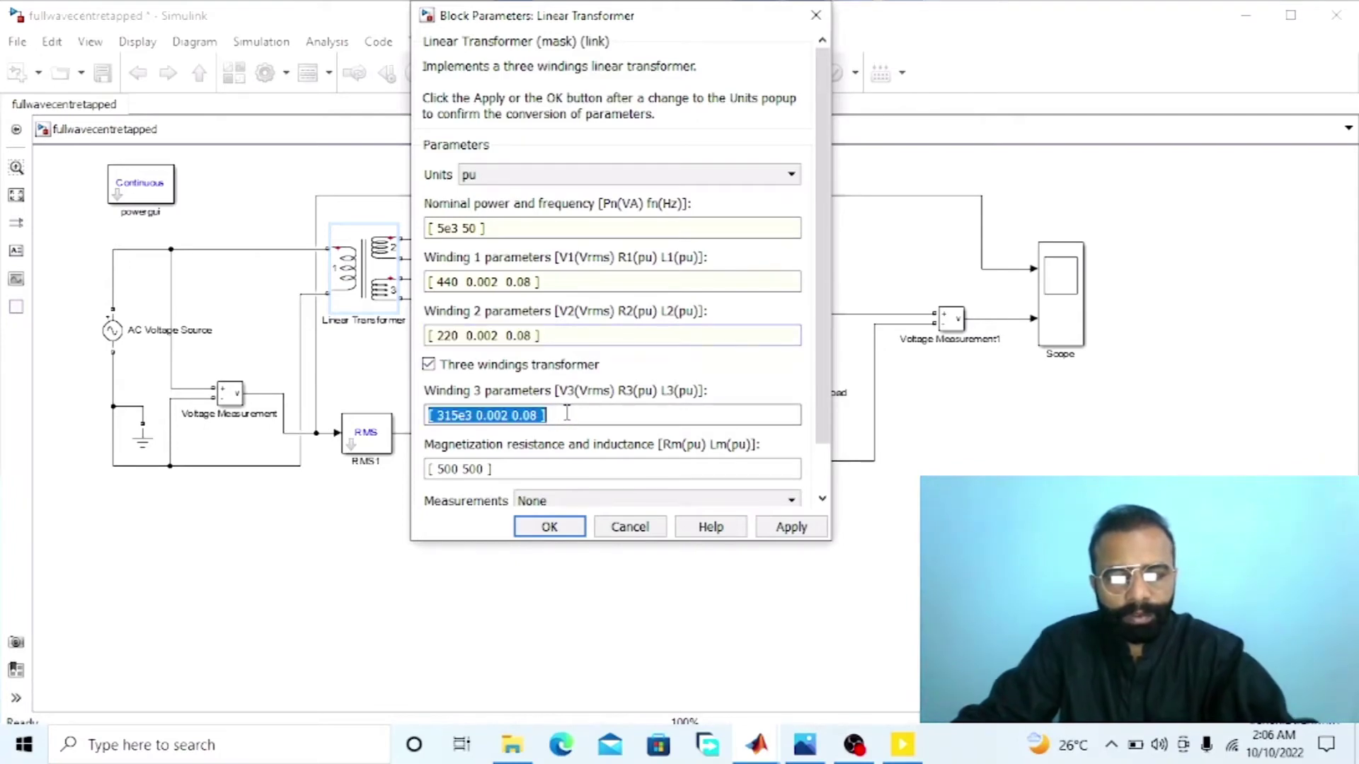
pyautogui.hotkey('ctrl', 'v')
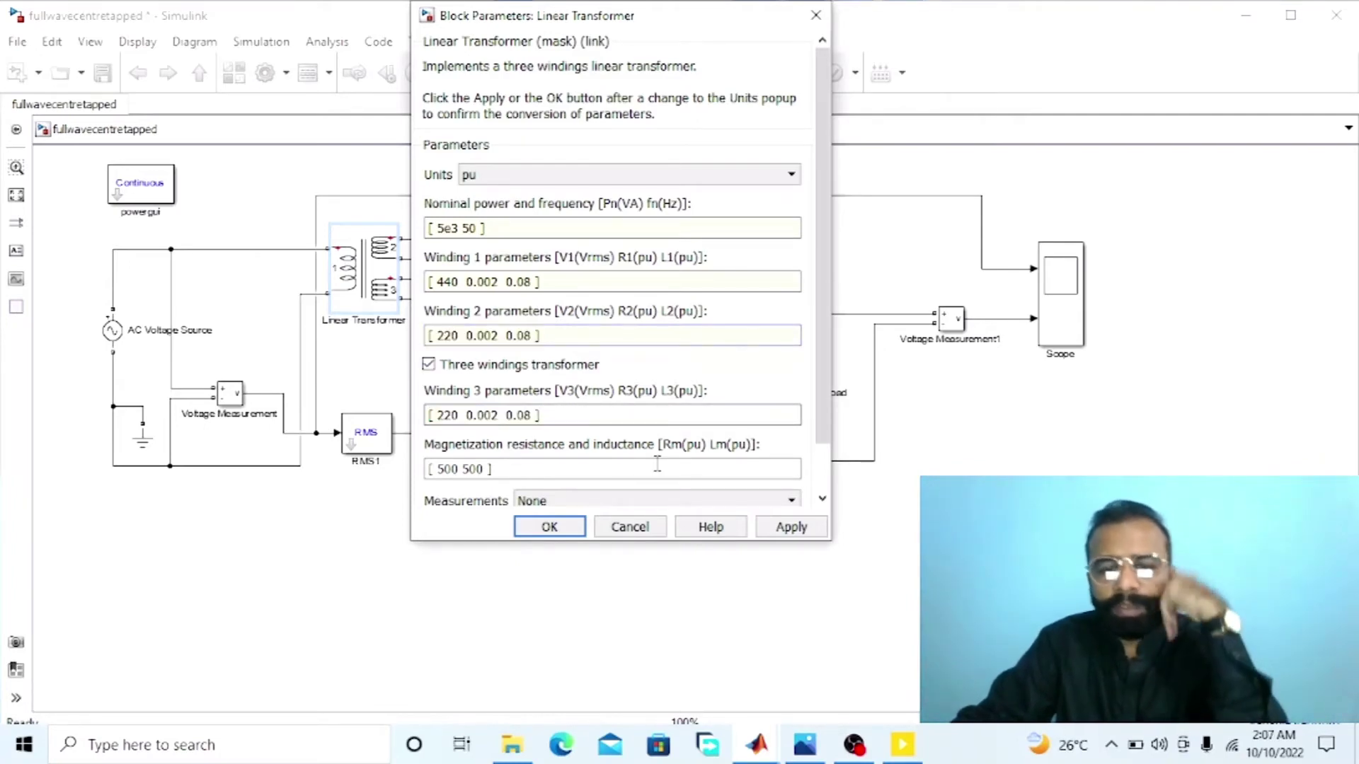
pyautogui.click(791, 526)
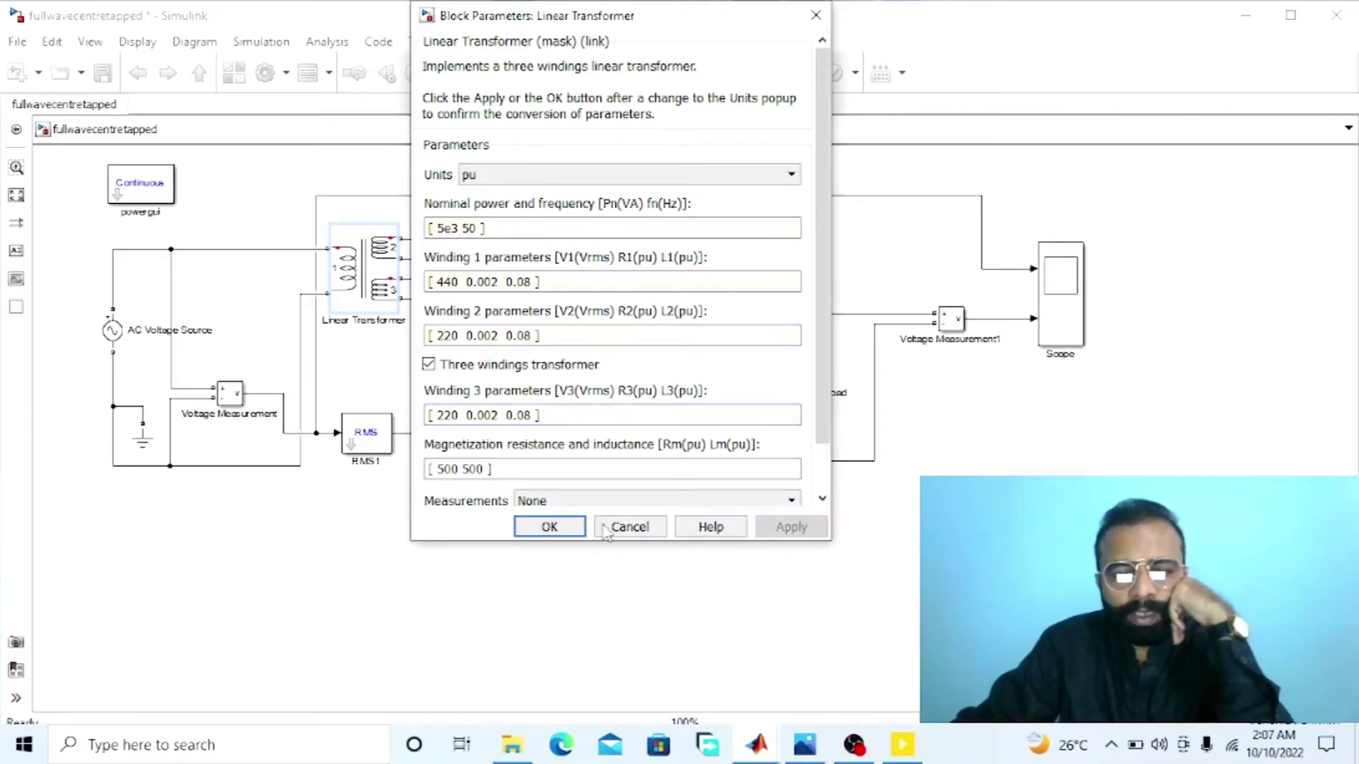
pyautogui.click(542, 527)
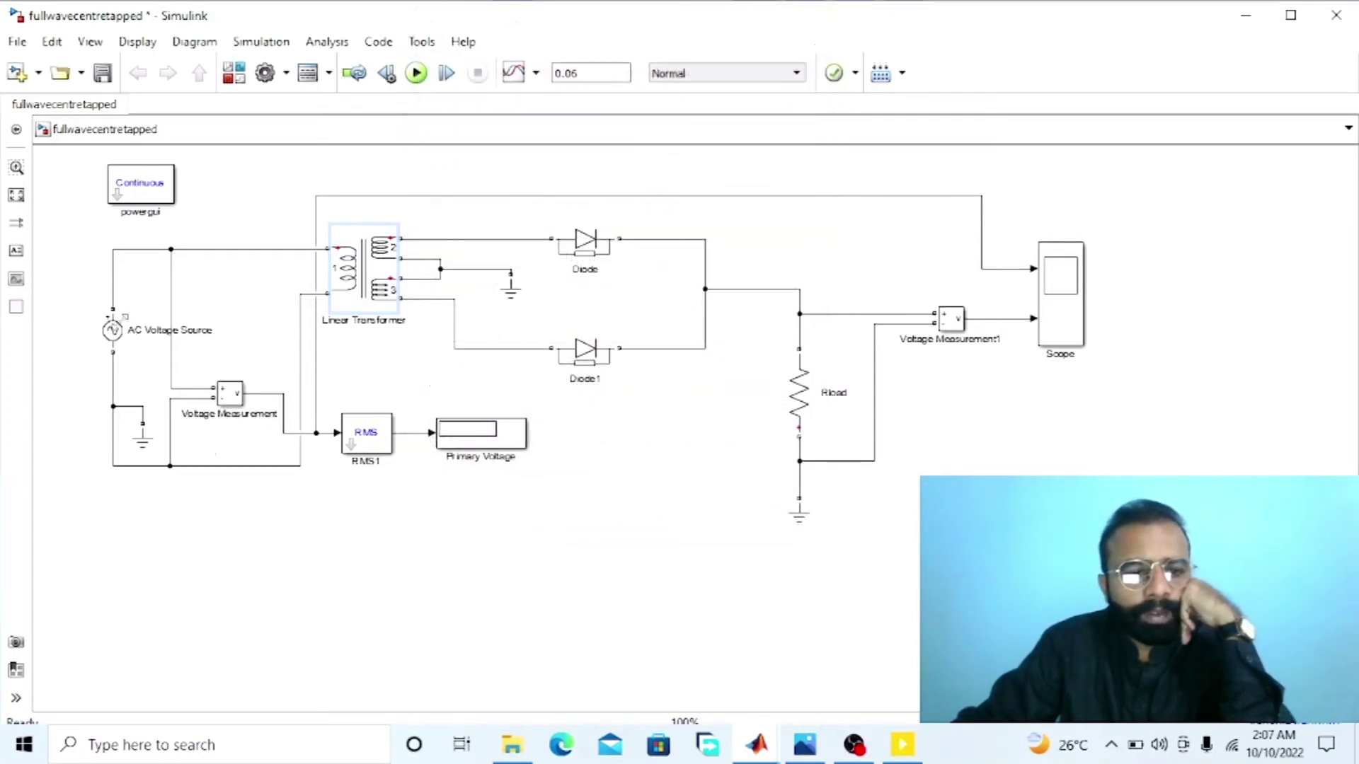
# Step: Set the AC Voltage Source's peak amplitude to 440 V
pyautogui.doubleClick(113, 327)
pyautogui.doubleClick(187, 258)
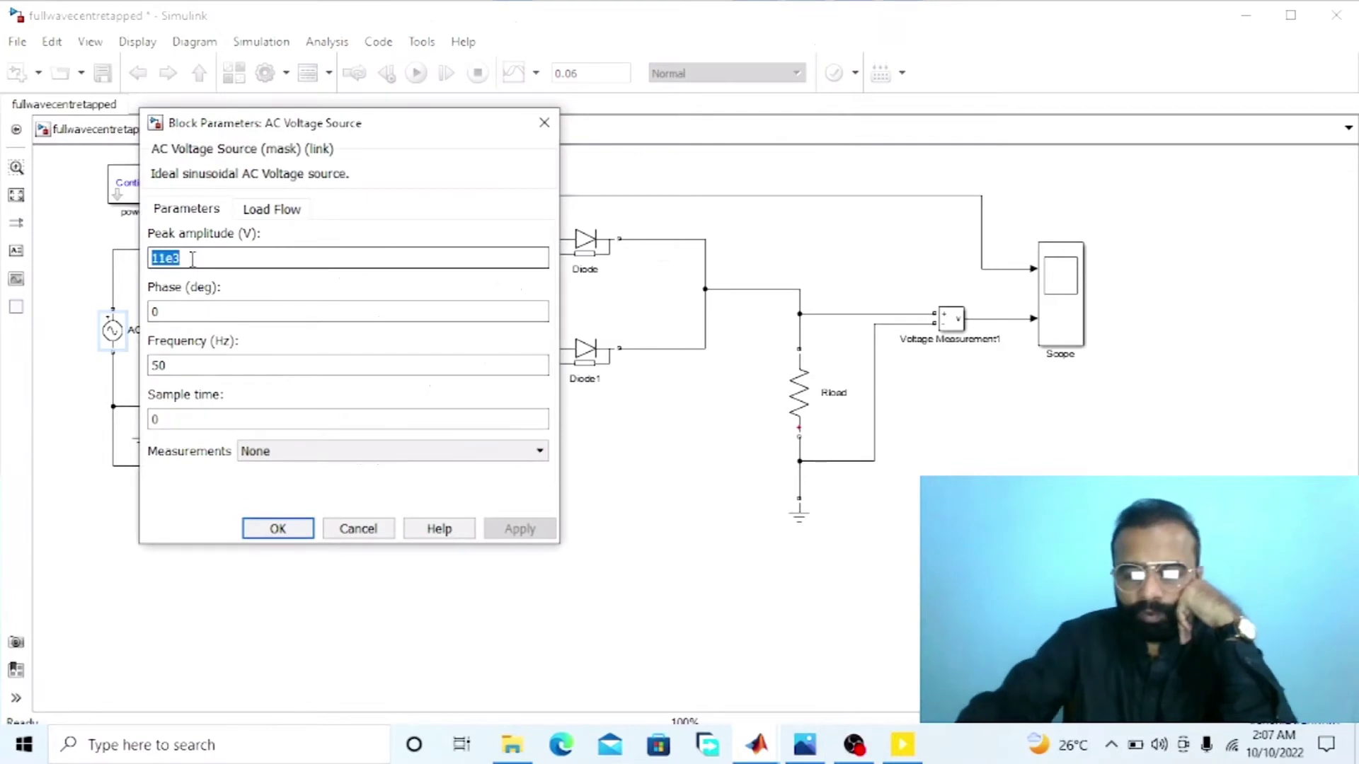
pyautogui.write('44')
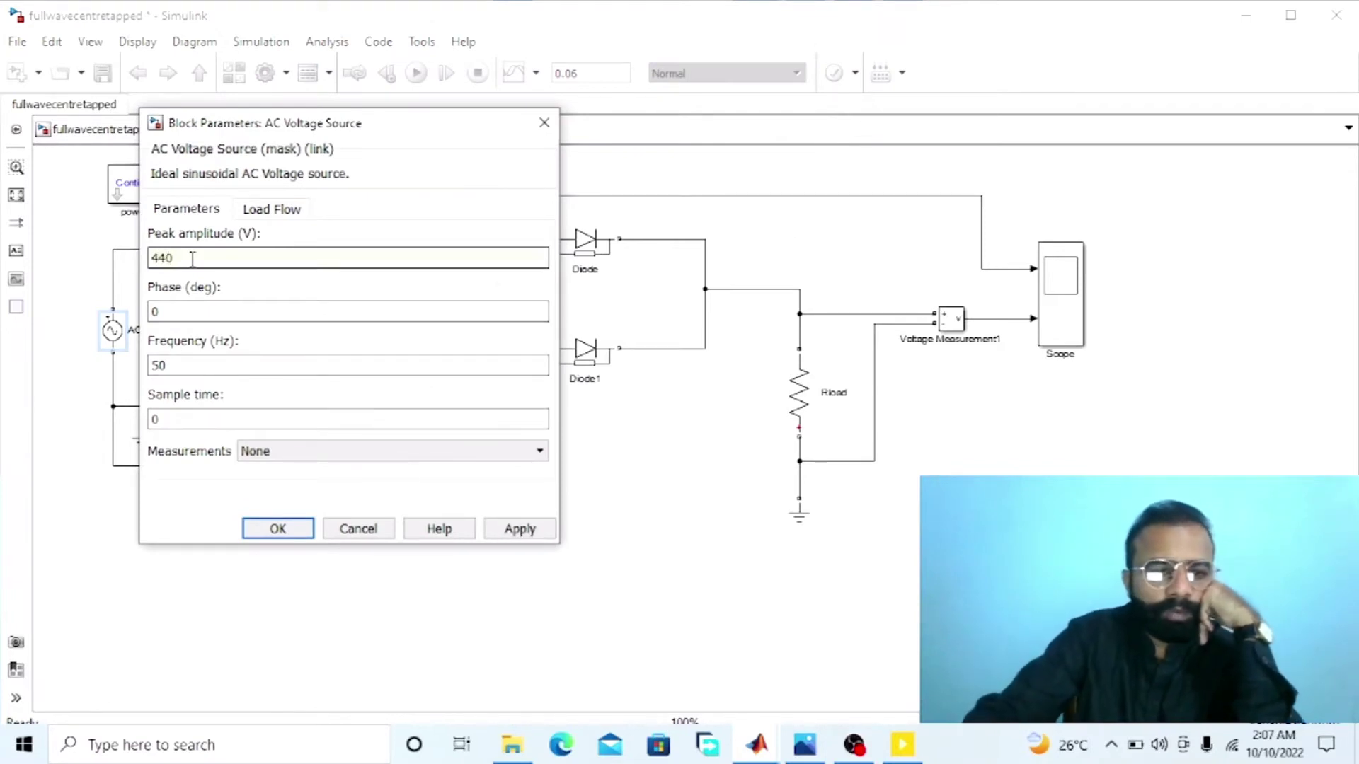
pyautogui.write('0')
pyautogui.press('Return')
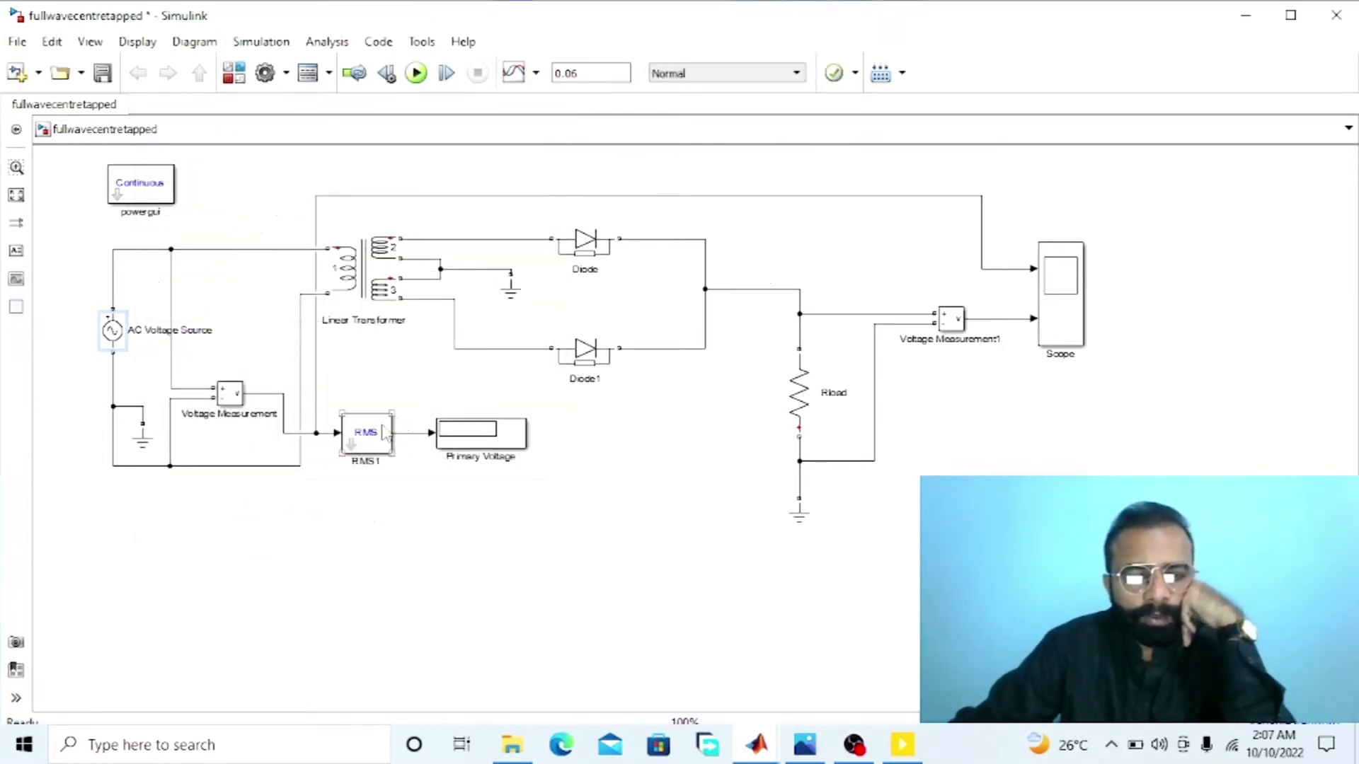
# Step: Set the fundamental frequency of the RMS block to 50 Hz
pyautogui.doubleClick(384, 433)
pyautogui.doubleClick(502, 429)
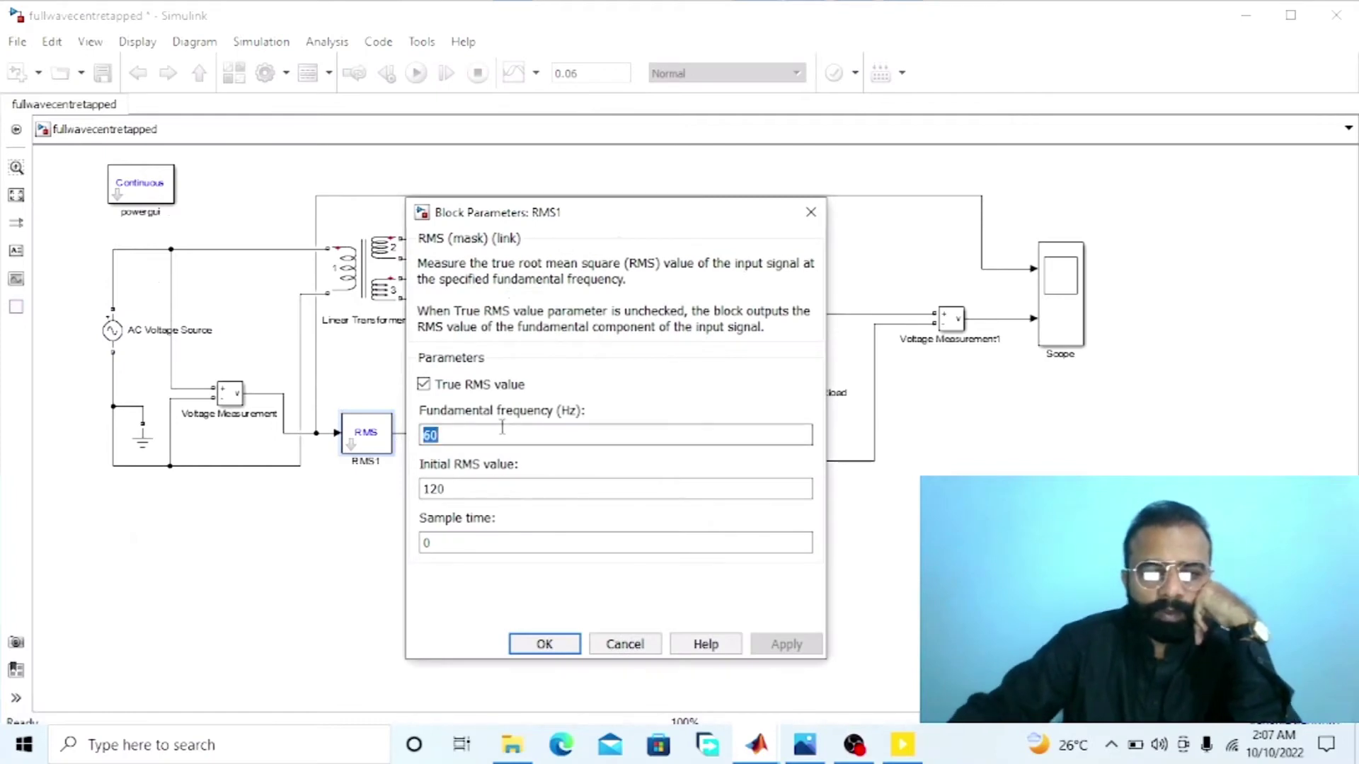
pyautogui.write('5')
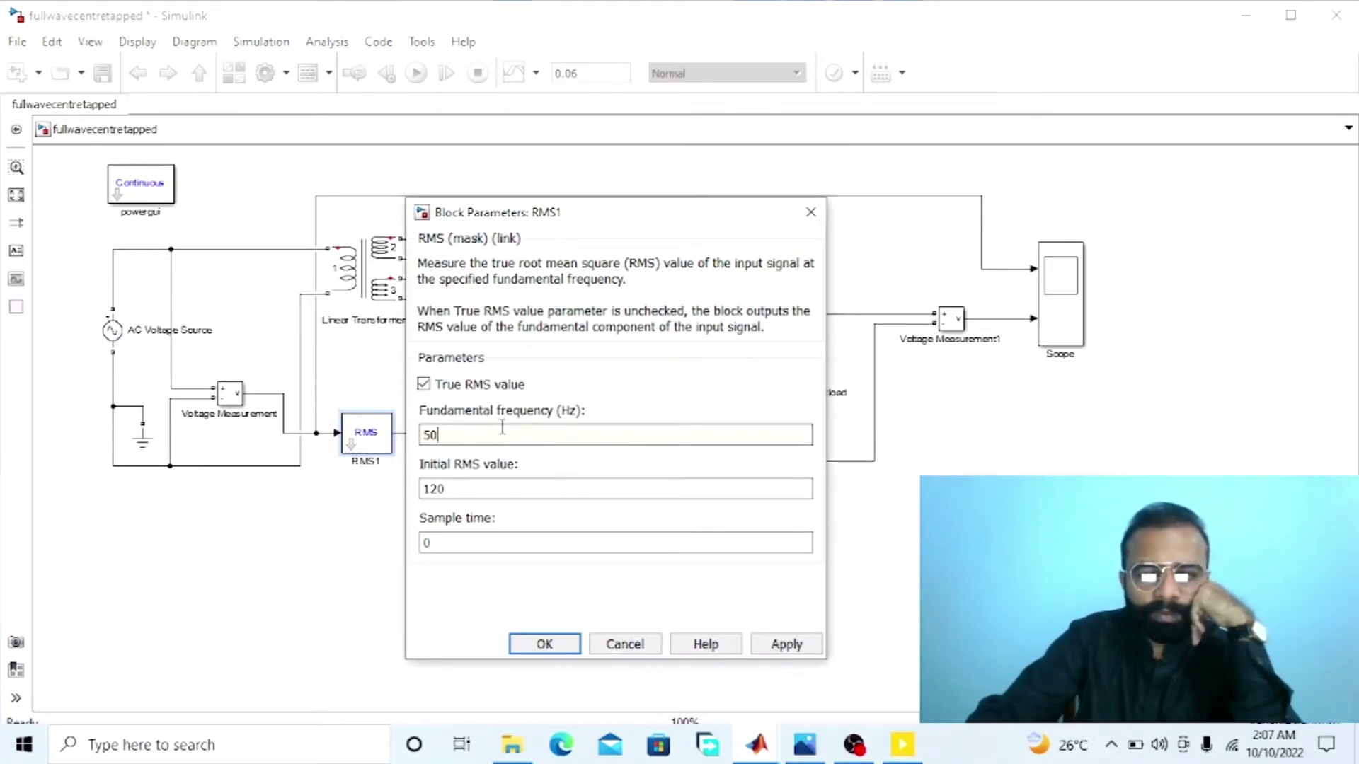
pyautogui.write('0')
pyautogui.press('Return')
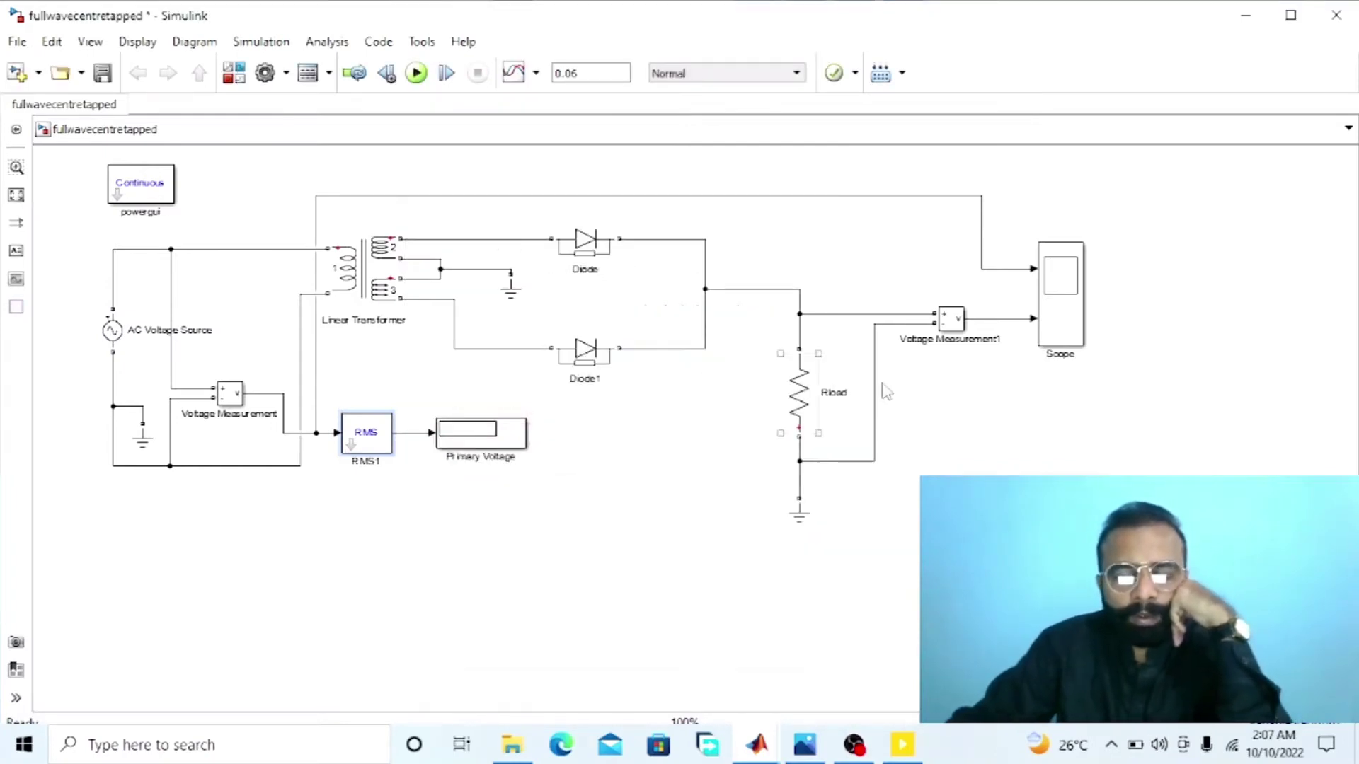
# Step: Set the resistance of the Rload branch to 100 ohms
pyautogui.doubleClick(796, 400)
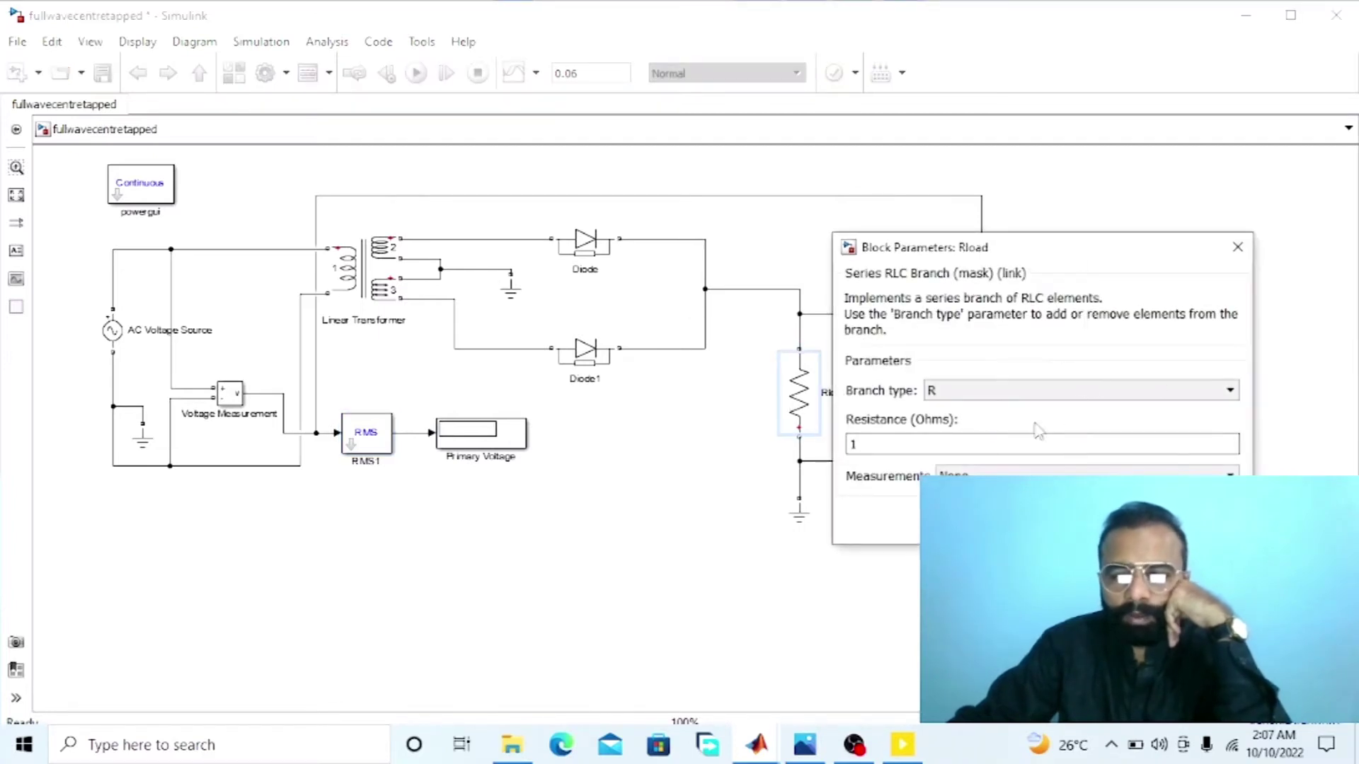
pyautogui.doubleClick(1038, 444)
pyautogui.write('100')
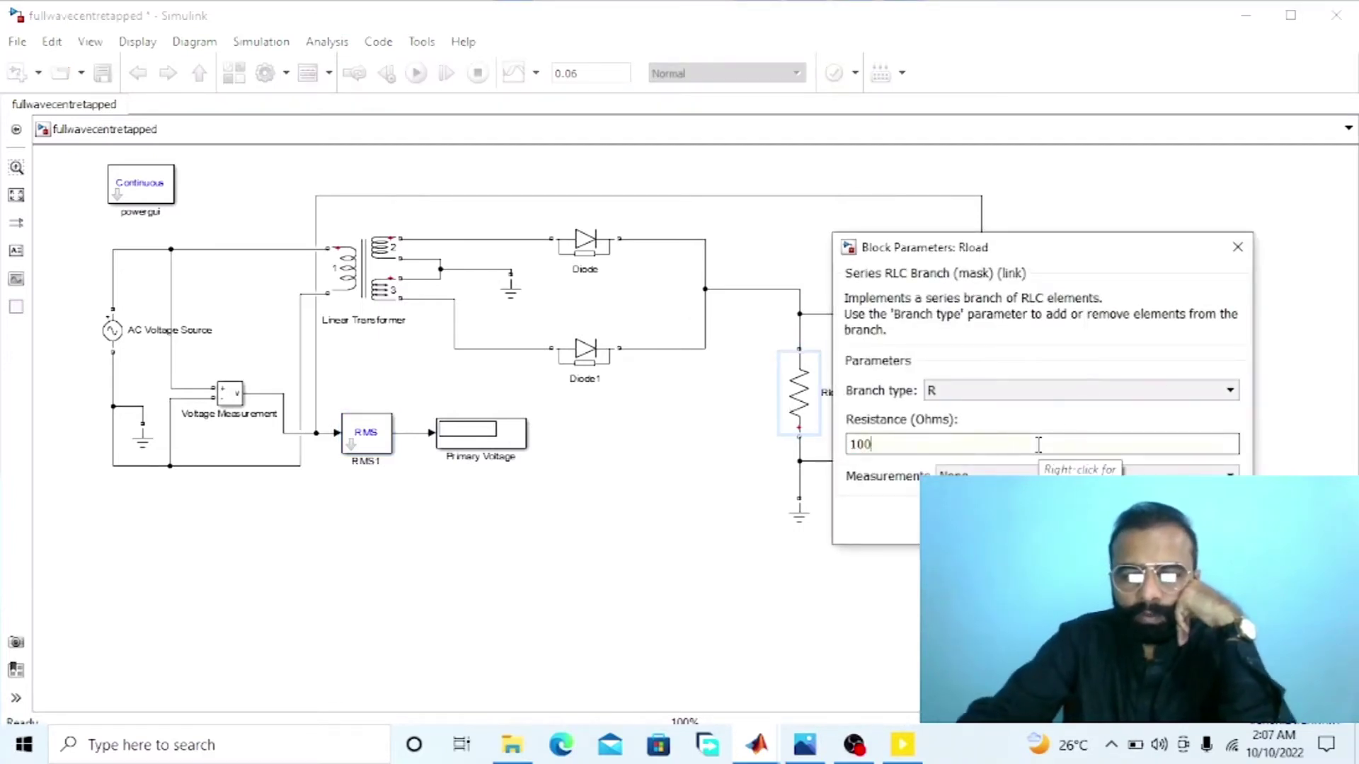
pyautogui.press('Return')
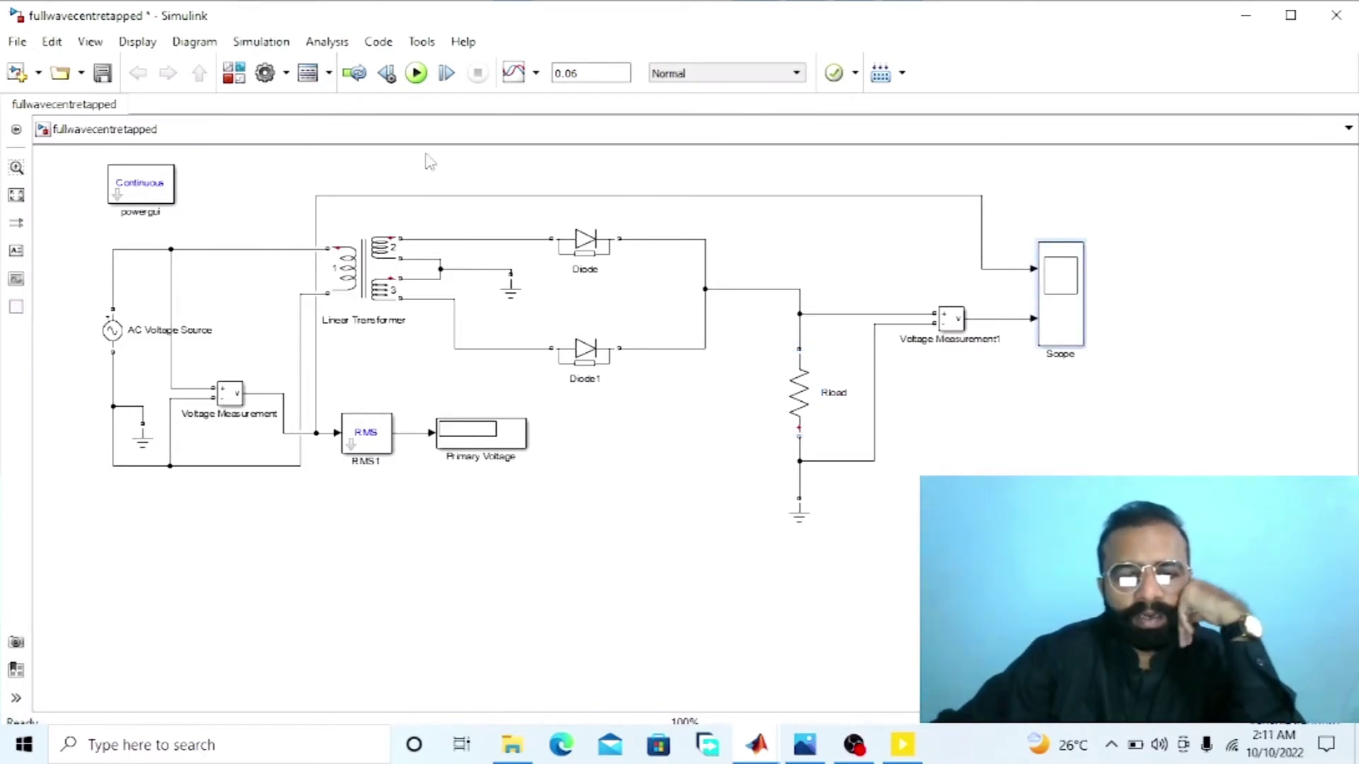
# Step: Run the simulation and examine the primary and load voltage waveforms on the Scope beside the circuit
pyautogui.click(416, 73)
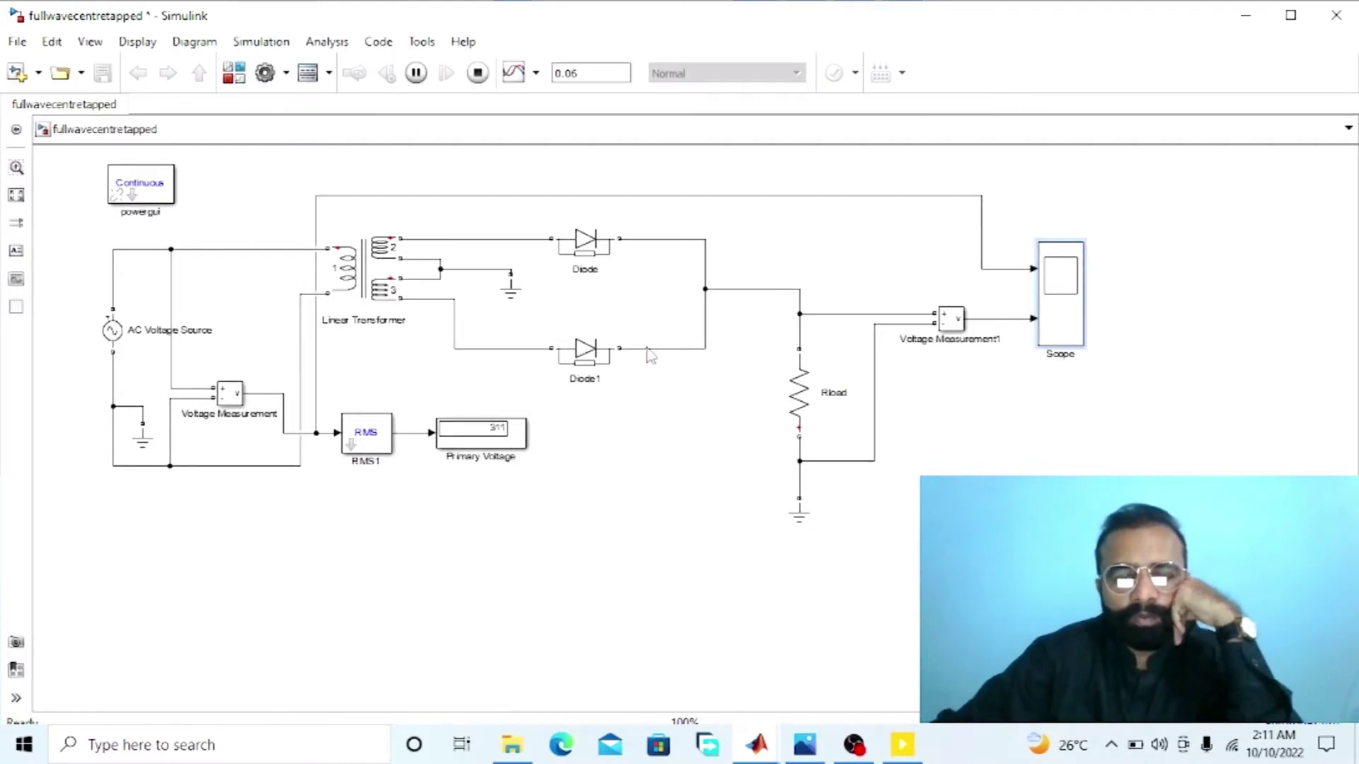
pyautogui.click(1068, 338)
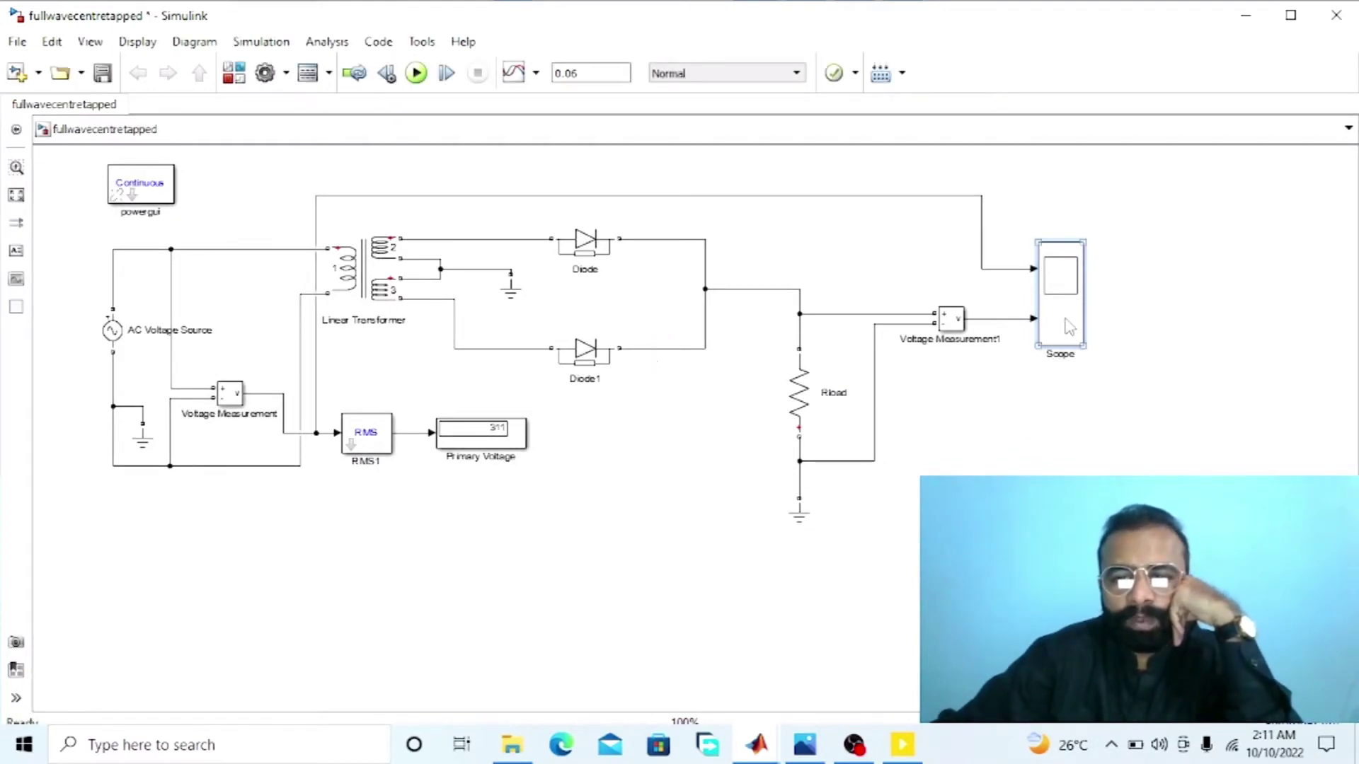
pyautogui.doubleClick(1068, 327)
pyautogui.moveTo(304, 261); pyautogui.dragTo(341, 127)
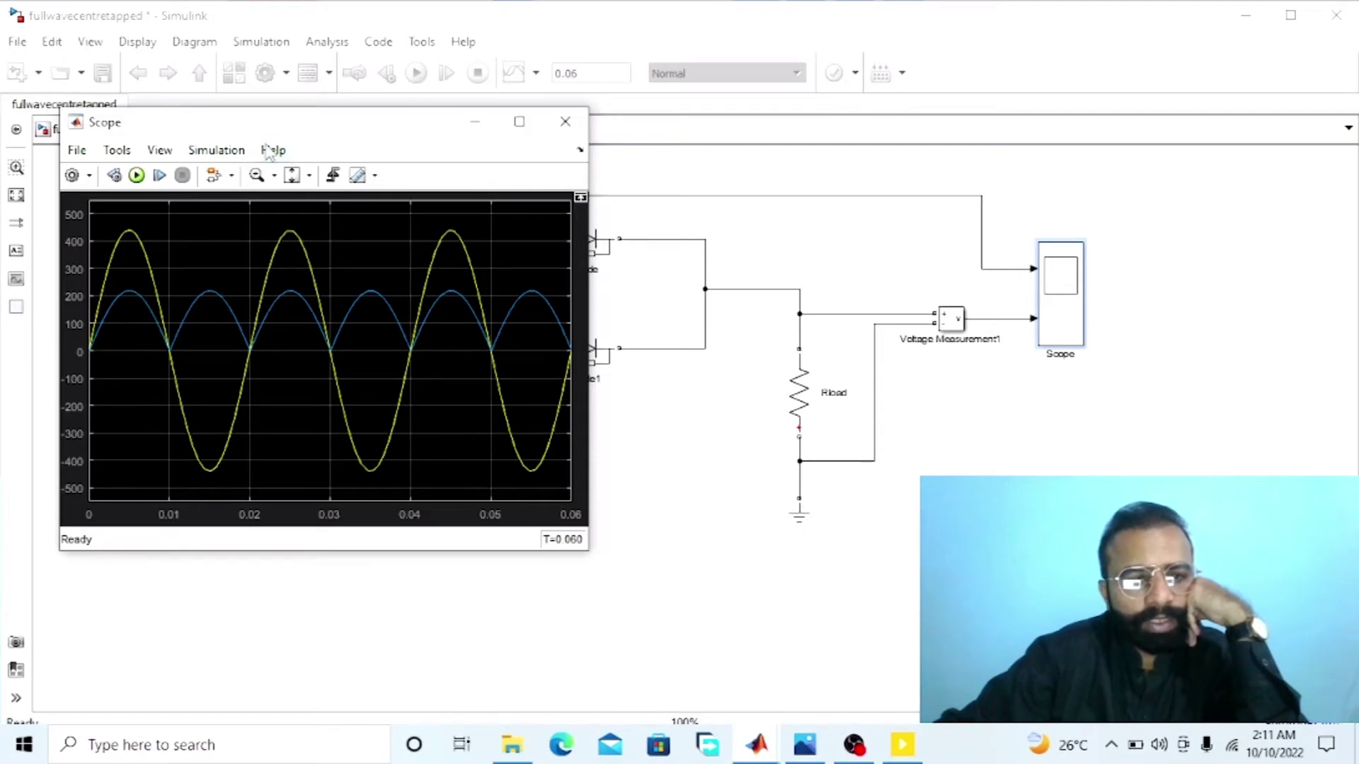
pyautogui.moveTo(268, 123); pyautogui.dragTo(236, 125)
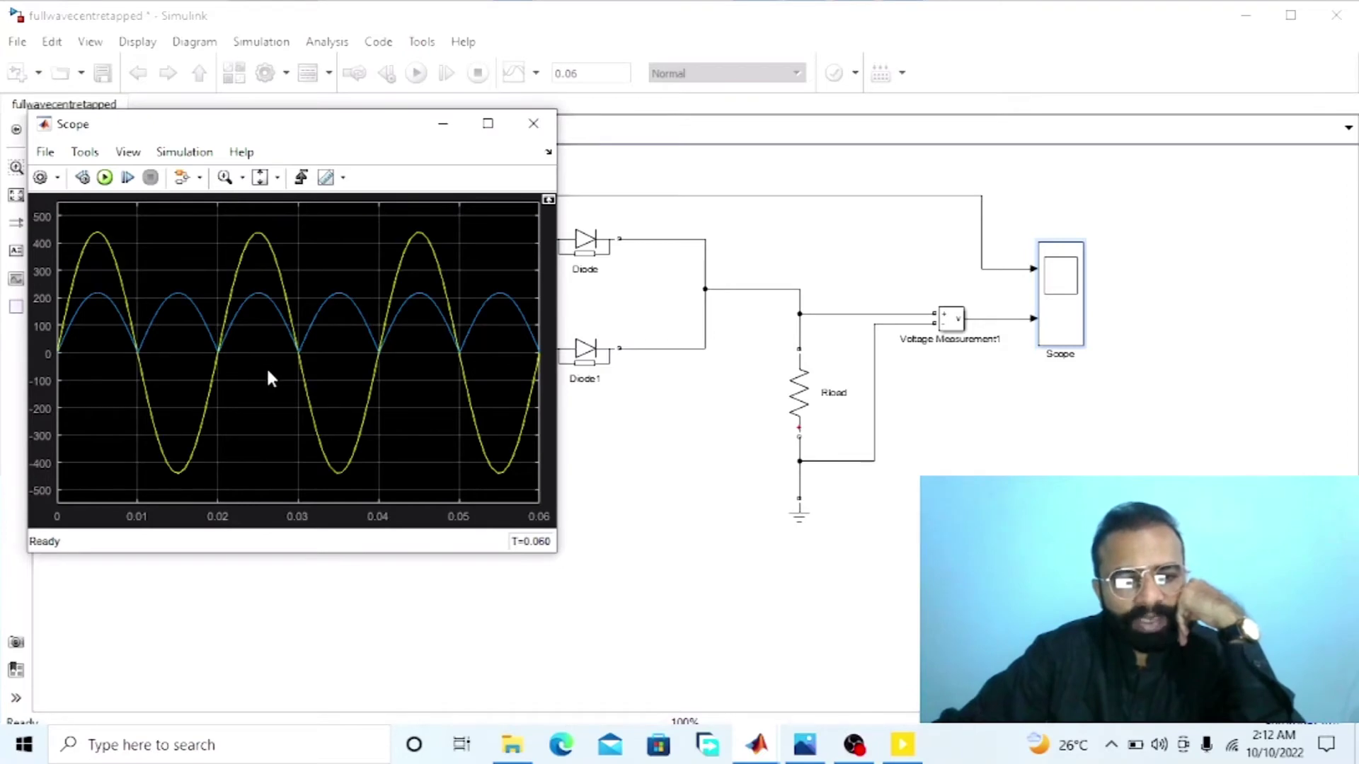
pyautogui.click(584, 349)
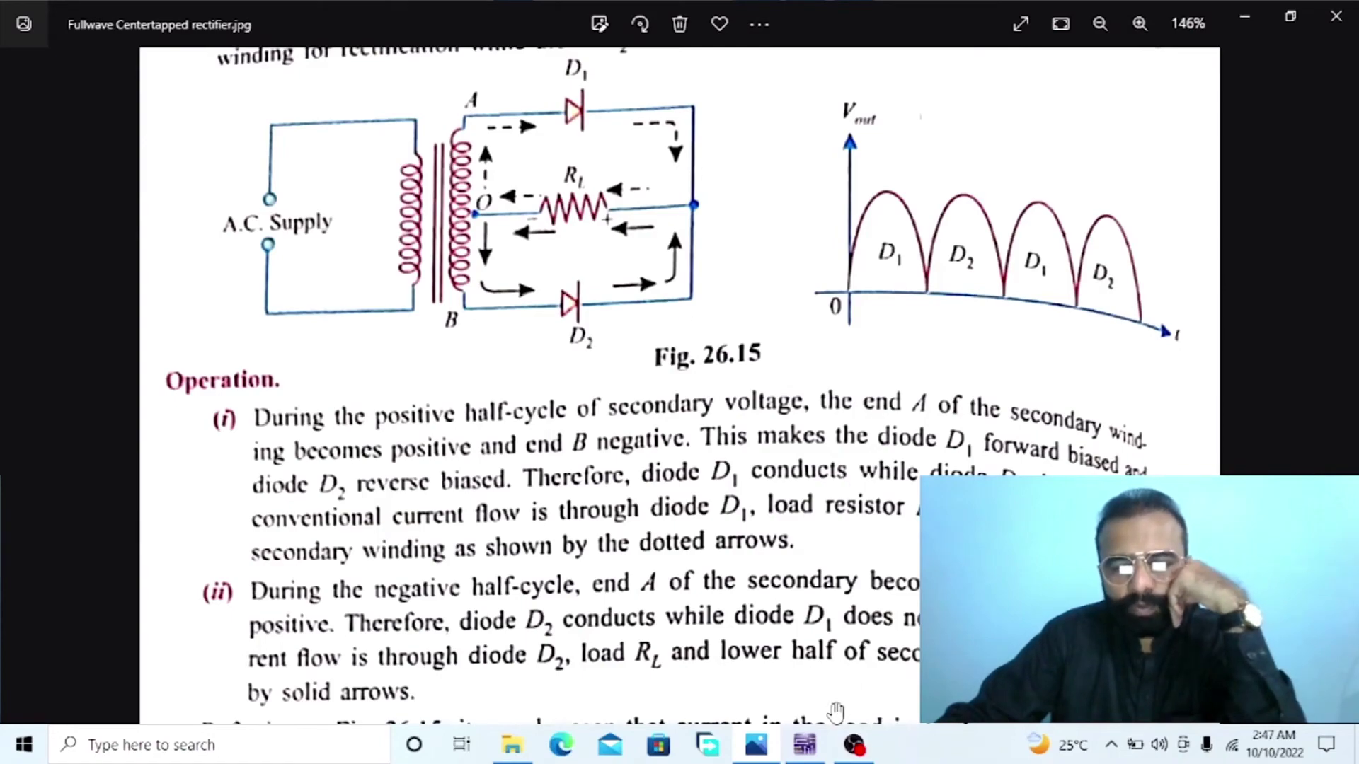
# Step: Switch to Multisim and place an AC_POWER source from the POWER_SOURCES family on the Design1 sheet
pyautogui.click(804, 745)
pyautogui.click(23, 88)
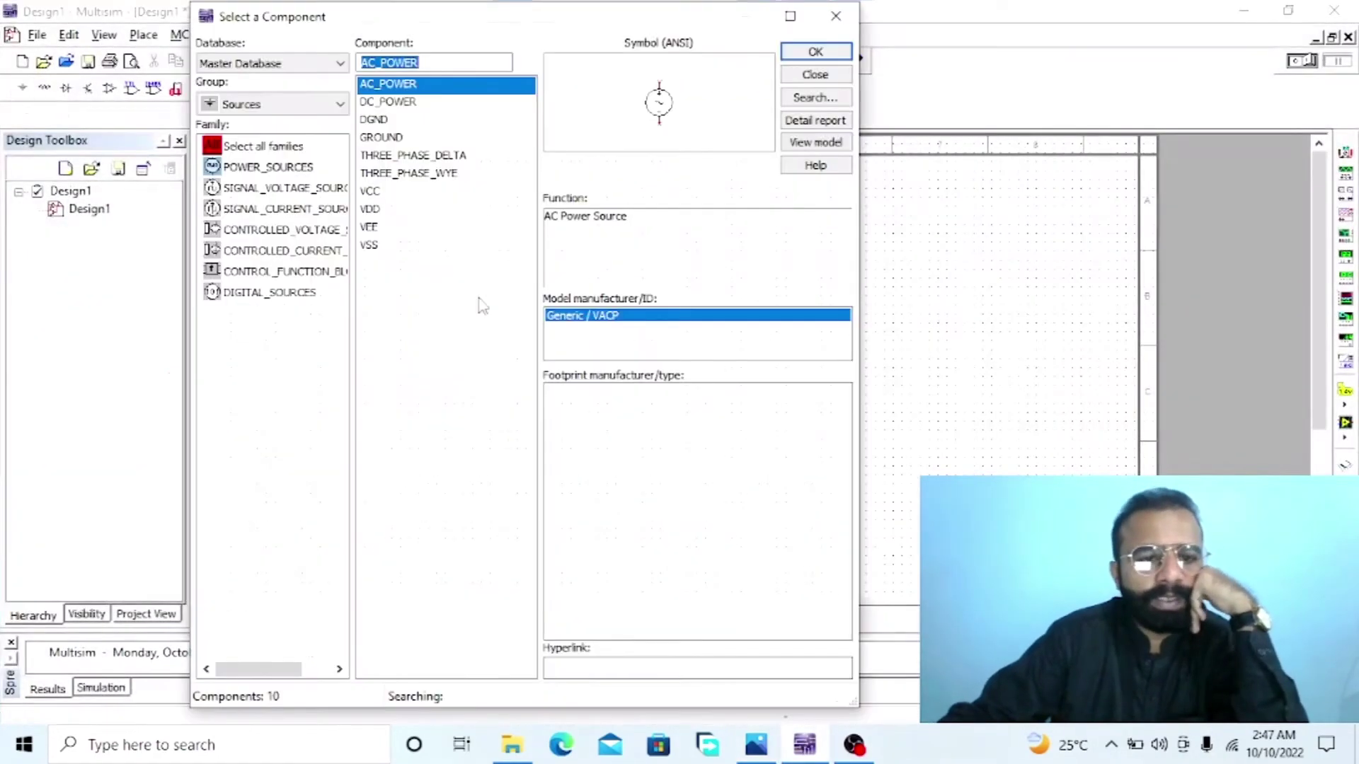
pyautogui.click(297, 168)
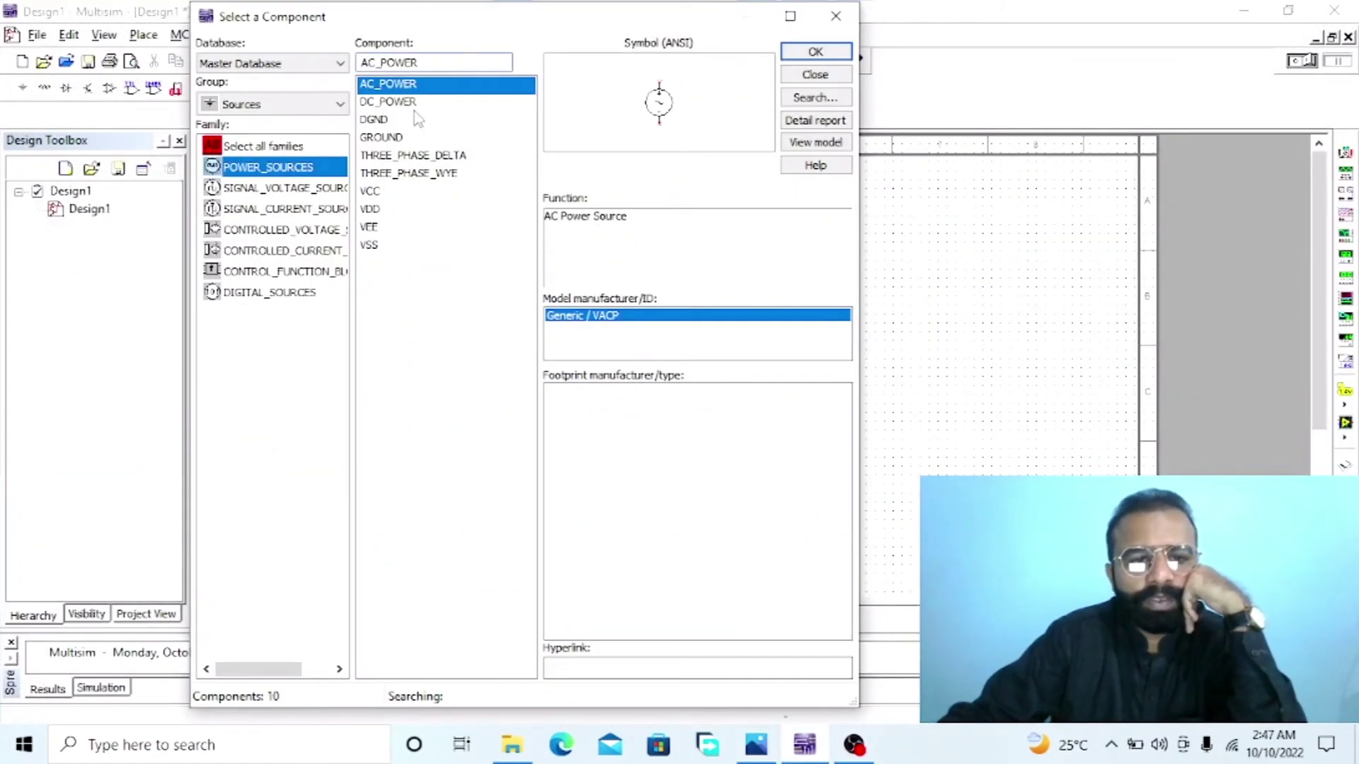
pyautogui.click(816, 52)
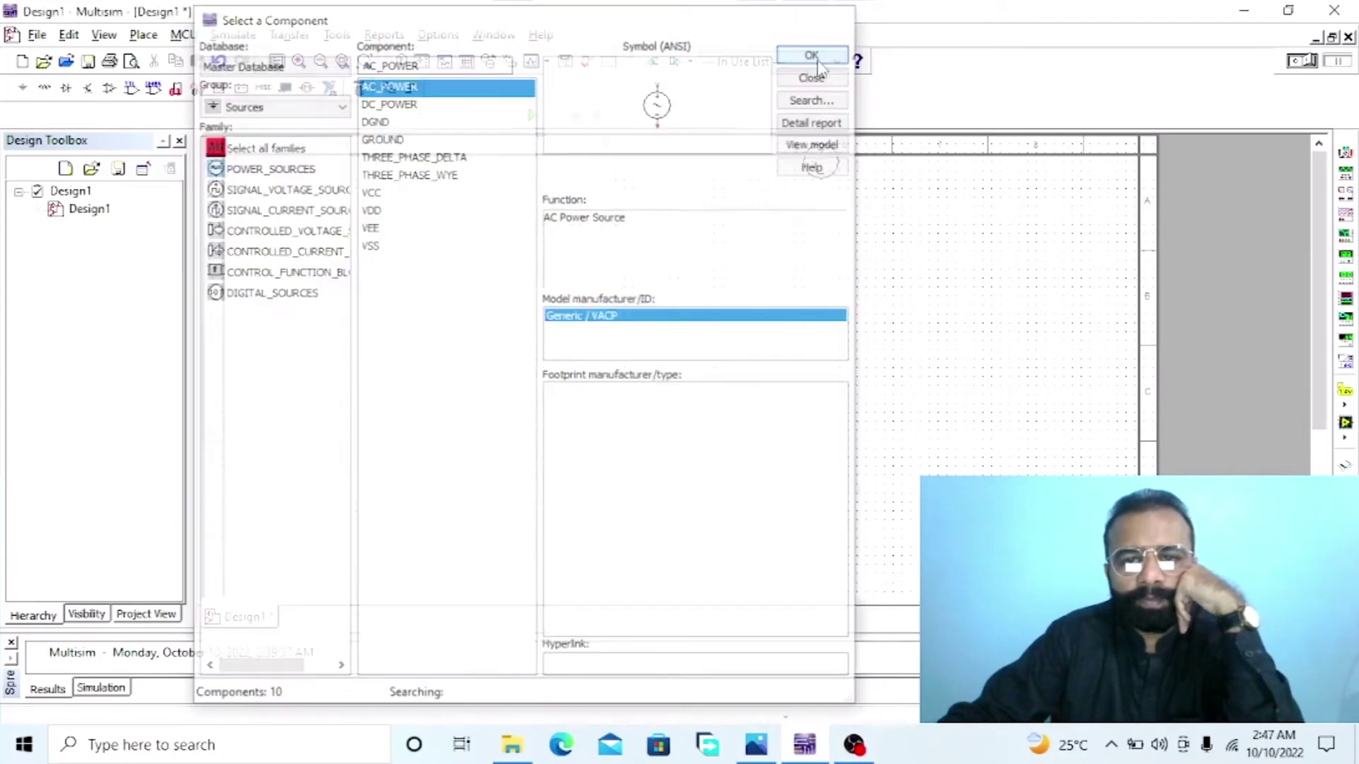
pyautogui.click(710, 175)
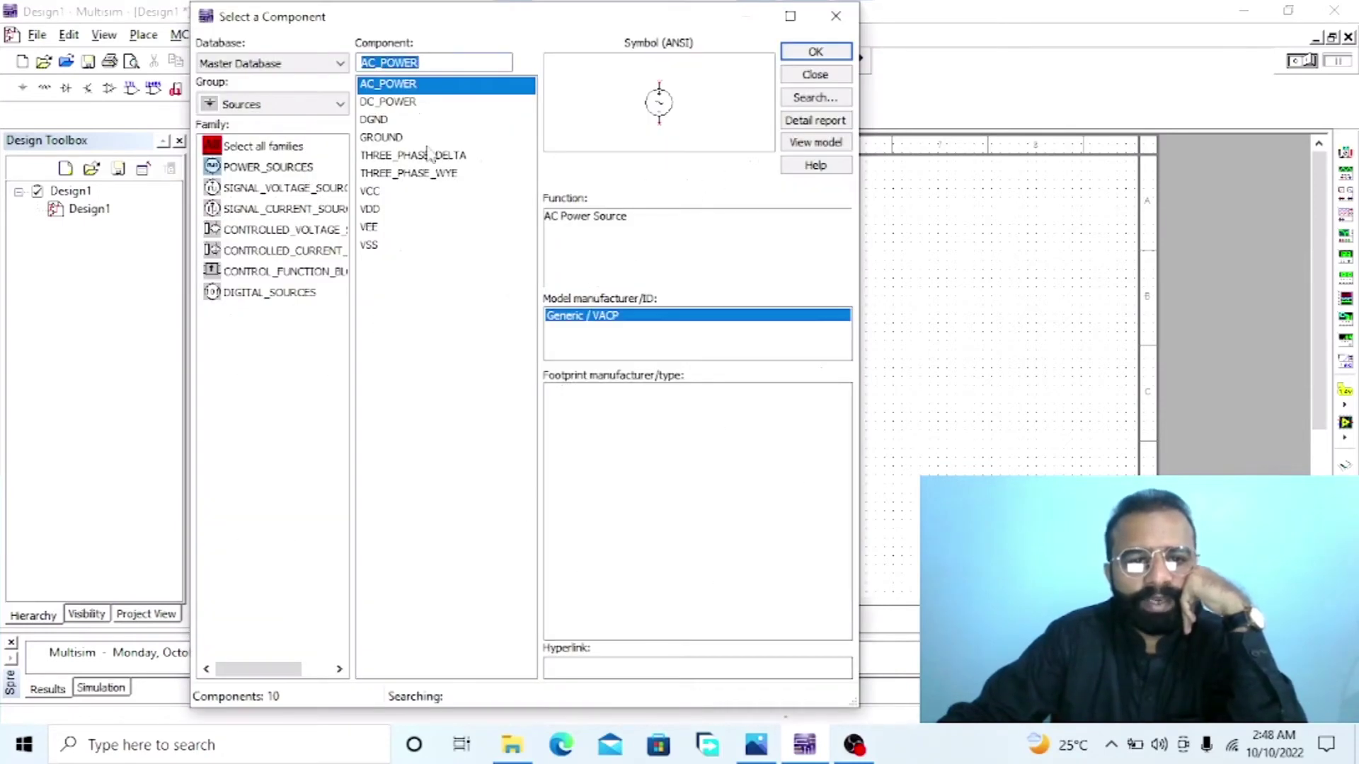
# Step: Place a GROUND component below the AC power source on the schematic
pyautogui.click(428, 138)
pyautogui.click(815, 52)
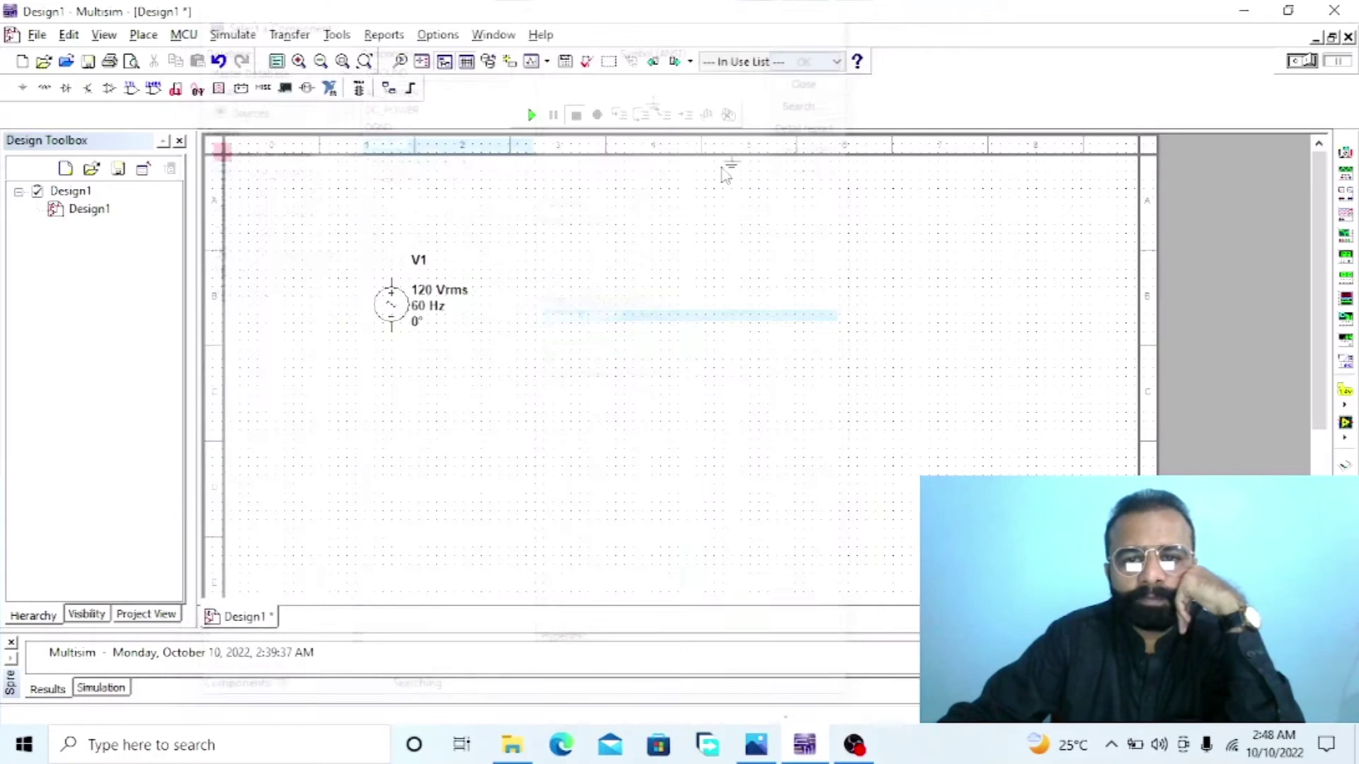
pyautogui.click(386, 442)
# Step: Place a TS_POWER_10_TO_1 transformer from the Basic group's TRANSFORMER family to the right of the AC source
pyautogui.click(308, 103)
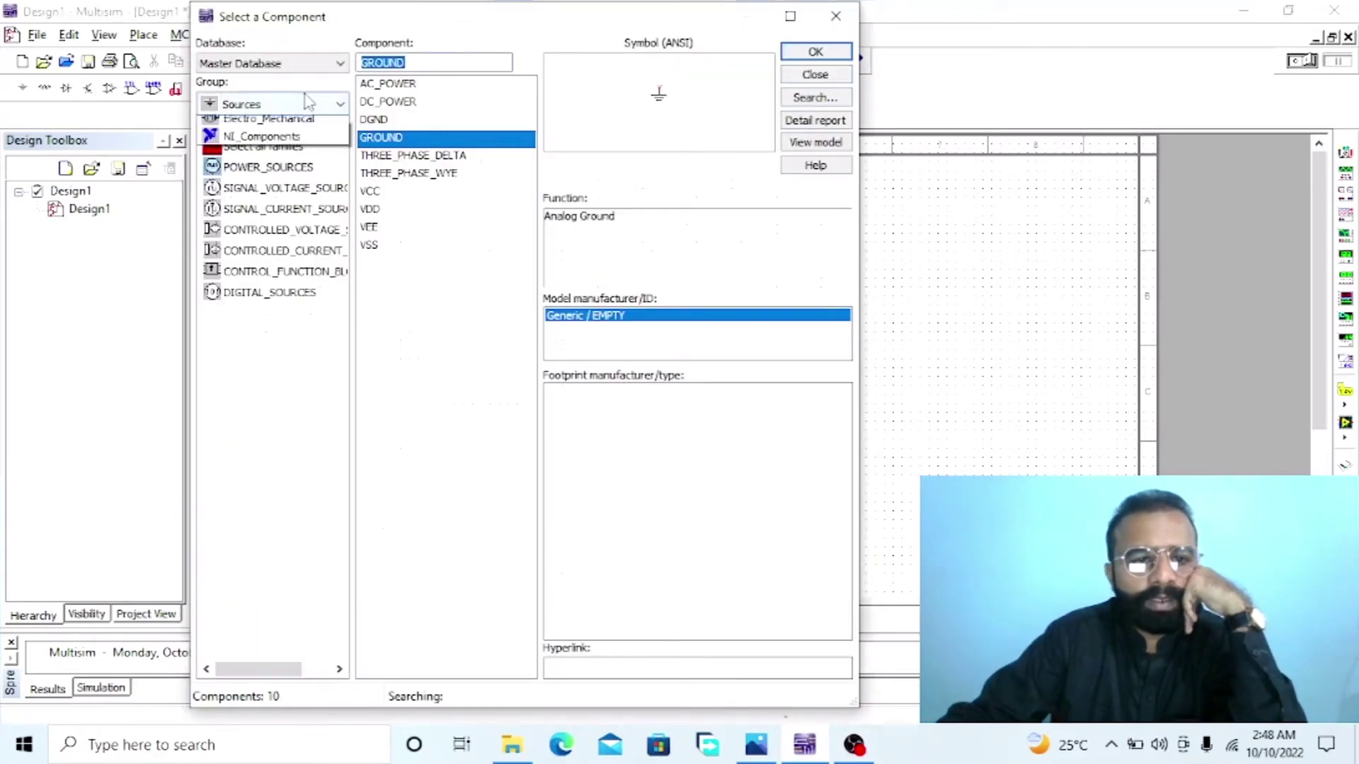
pyautogui.click(288, 164)
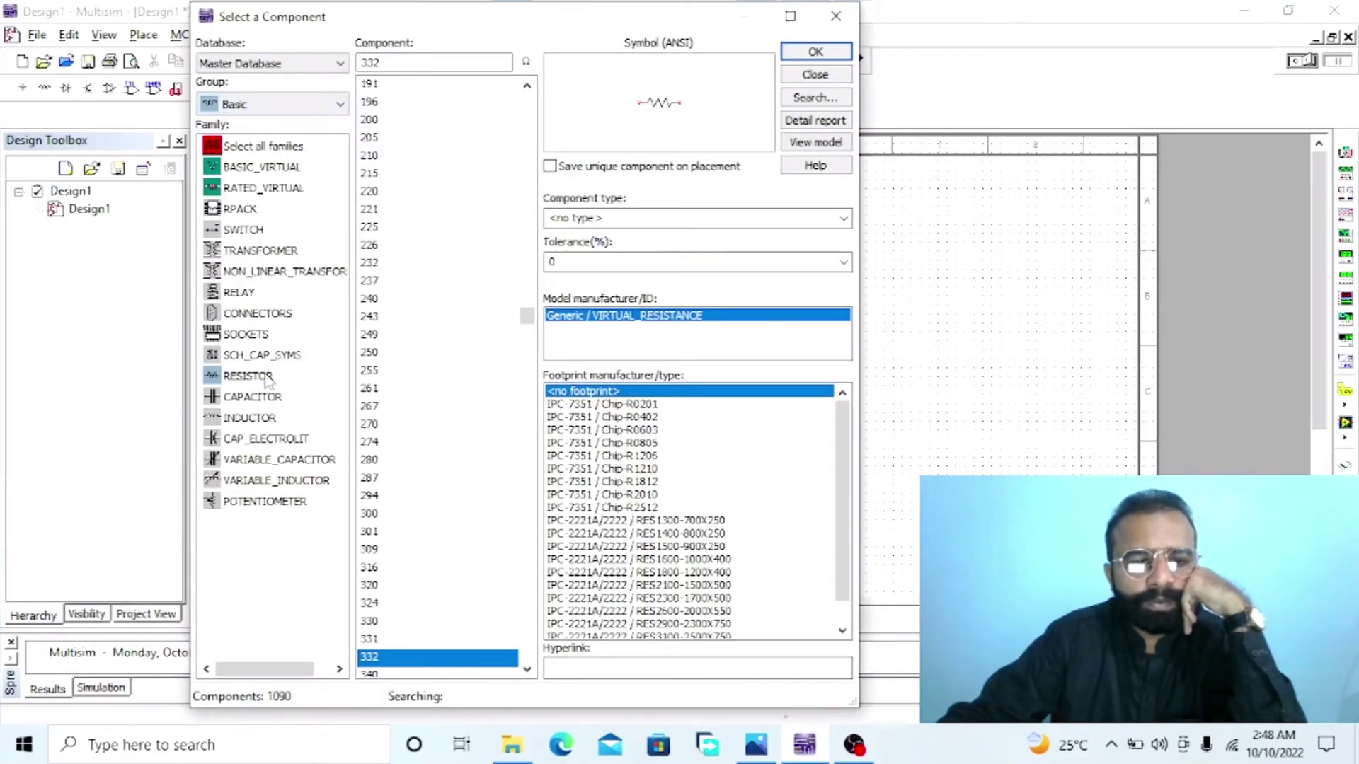
pyautogui.click(276, 255)
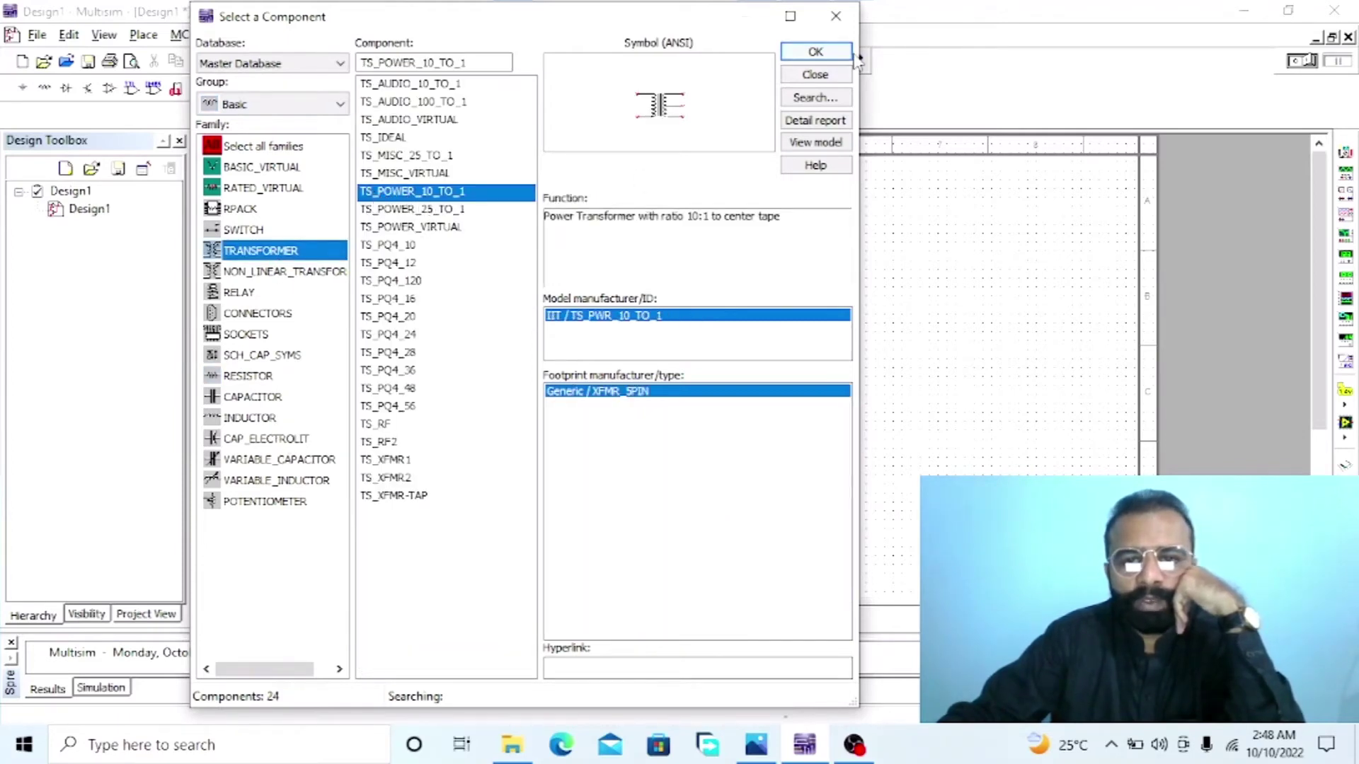
pyautogui.click(816, 52)
pyautogui.click(576, 285)
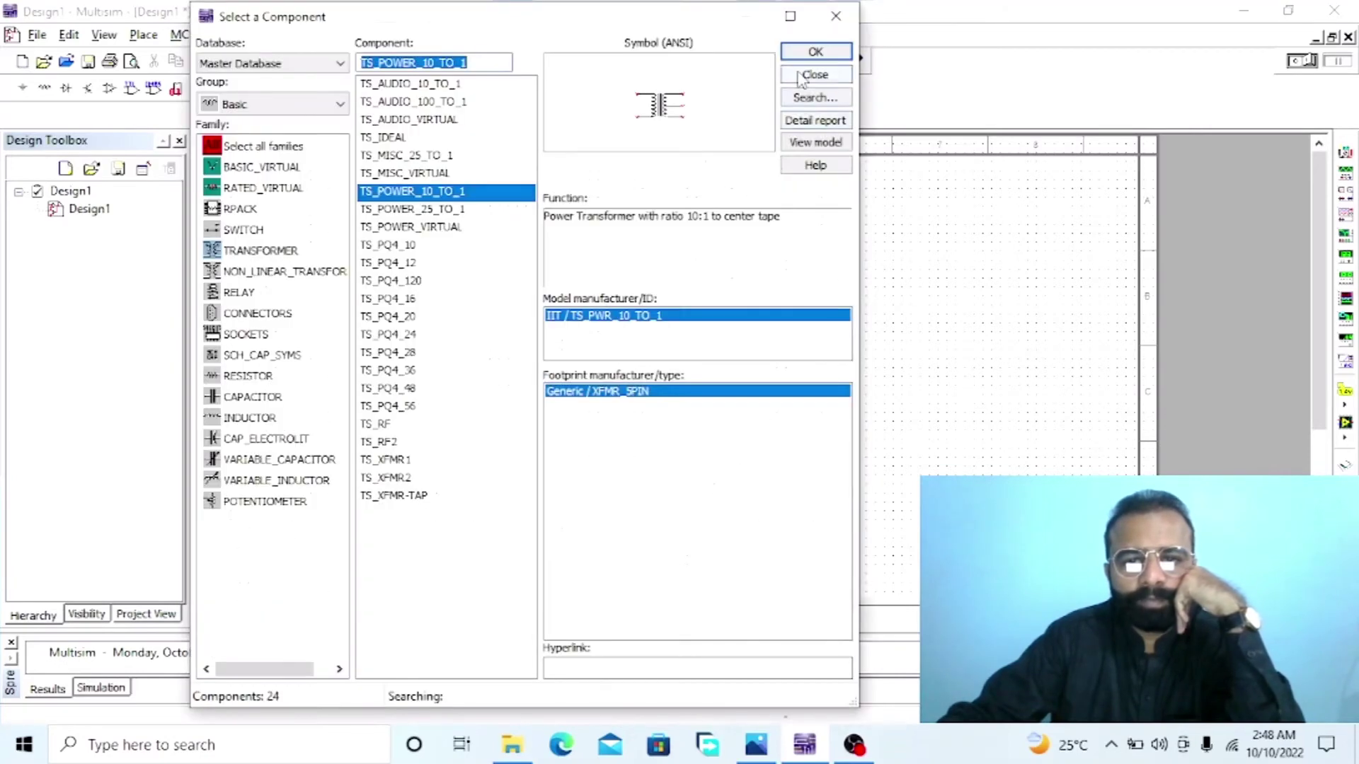
pyautogui.click(812, 73)
# Step: Place a 332 Ω resistor from the RESISTOR family right of the transformer, and shift the AC source down and slightly left
pyautogui.click(45, 88)
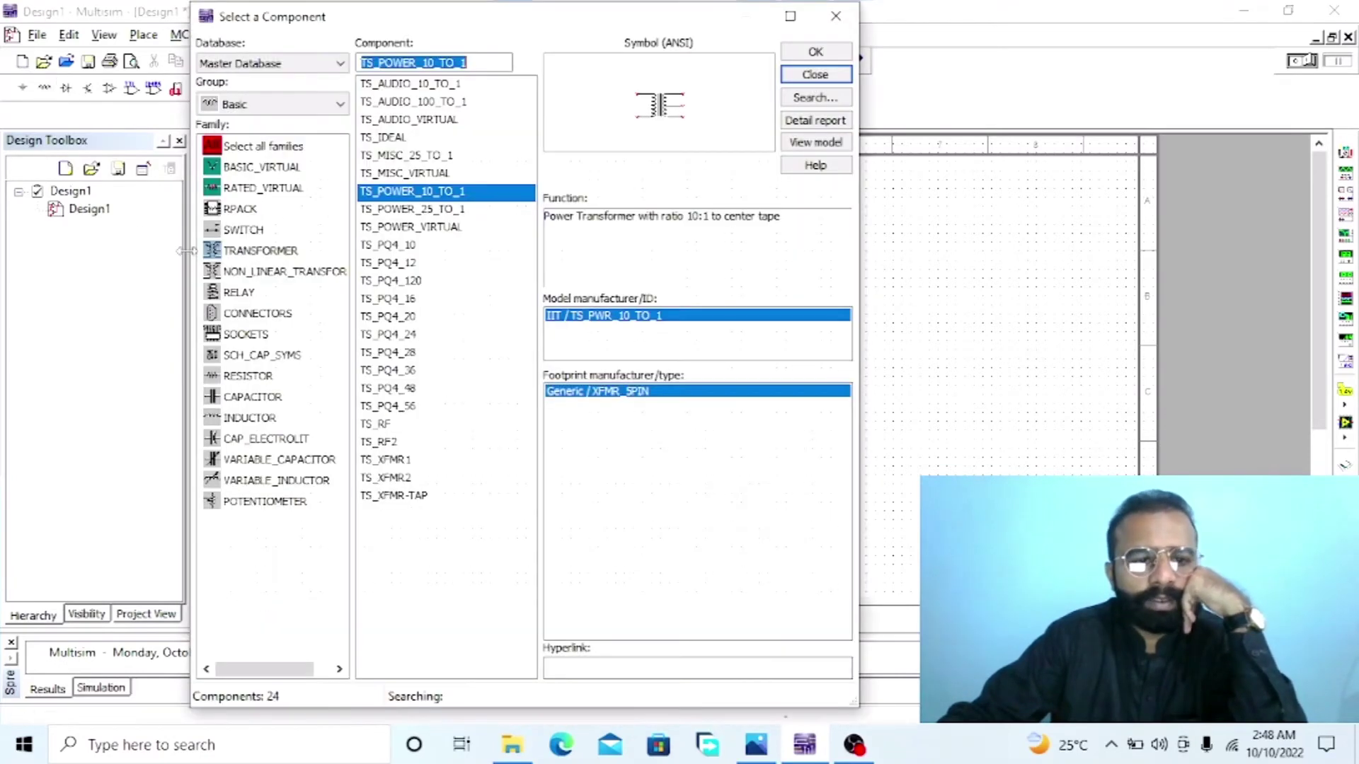
pyautogui.click(264, 376)
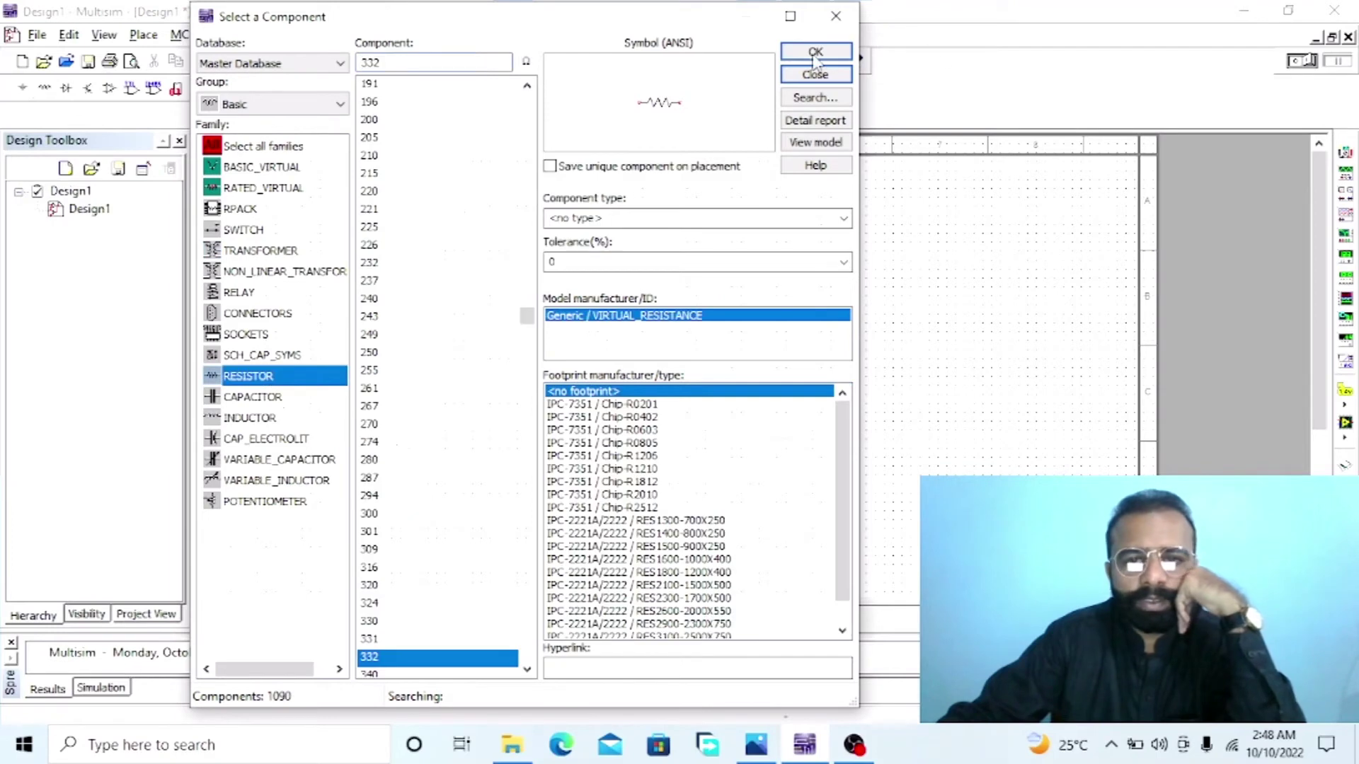
pyautogui.click(815, 51)
pyautogui.click(752, 306)
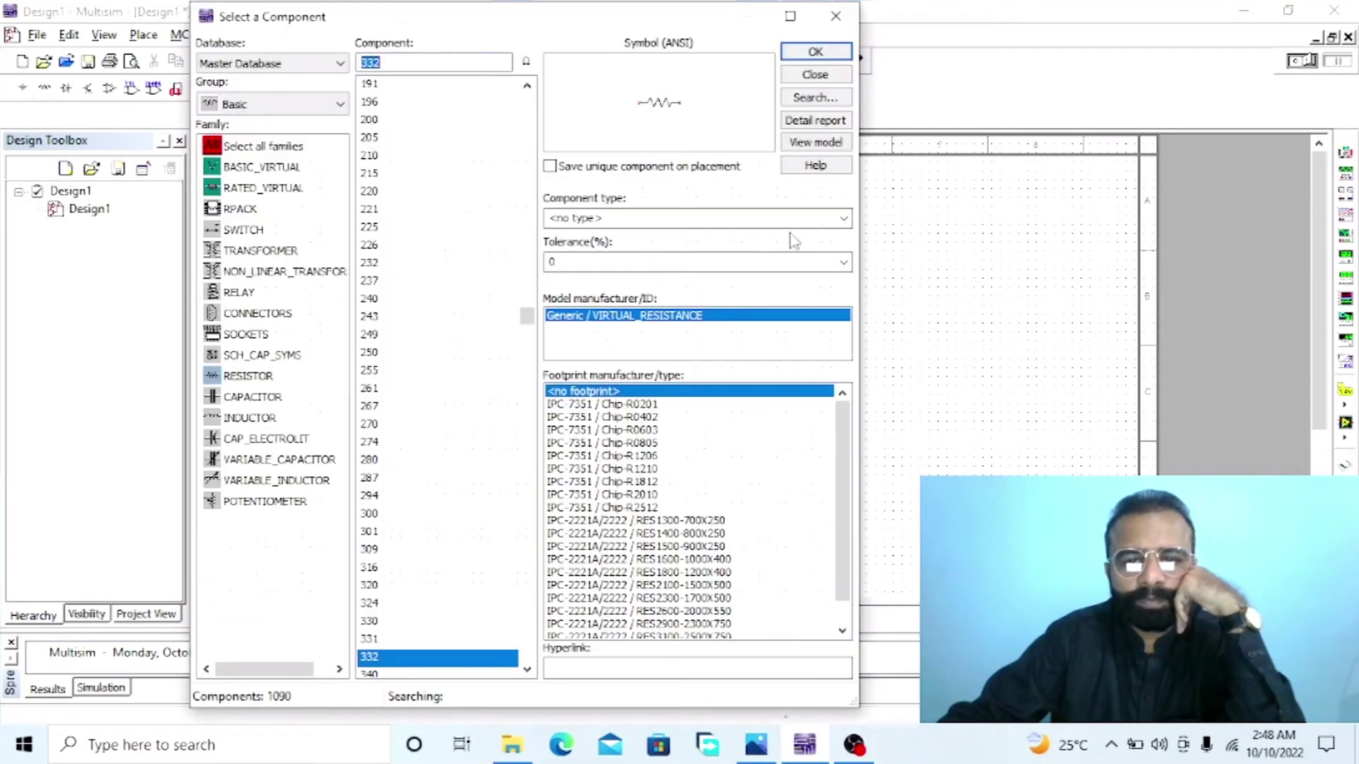
pyautogui.click(815, 74)
pyautogui.moveTo(394, 344); pyautogui.dragTo(369, 387)
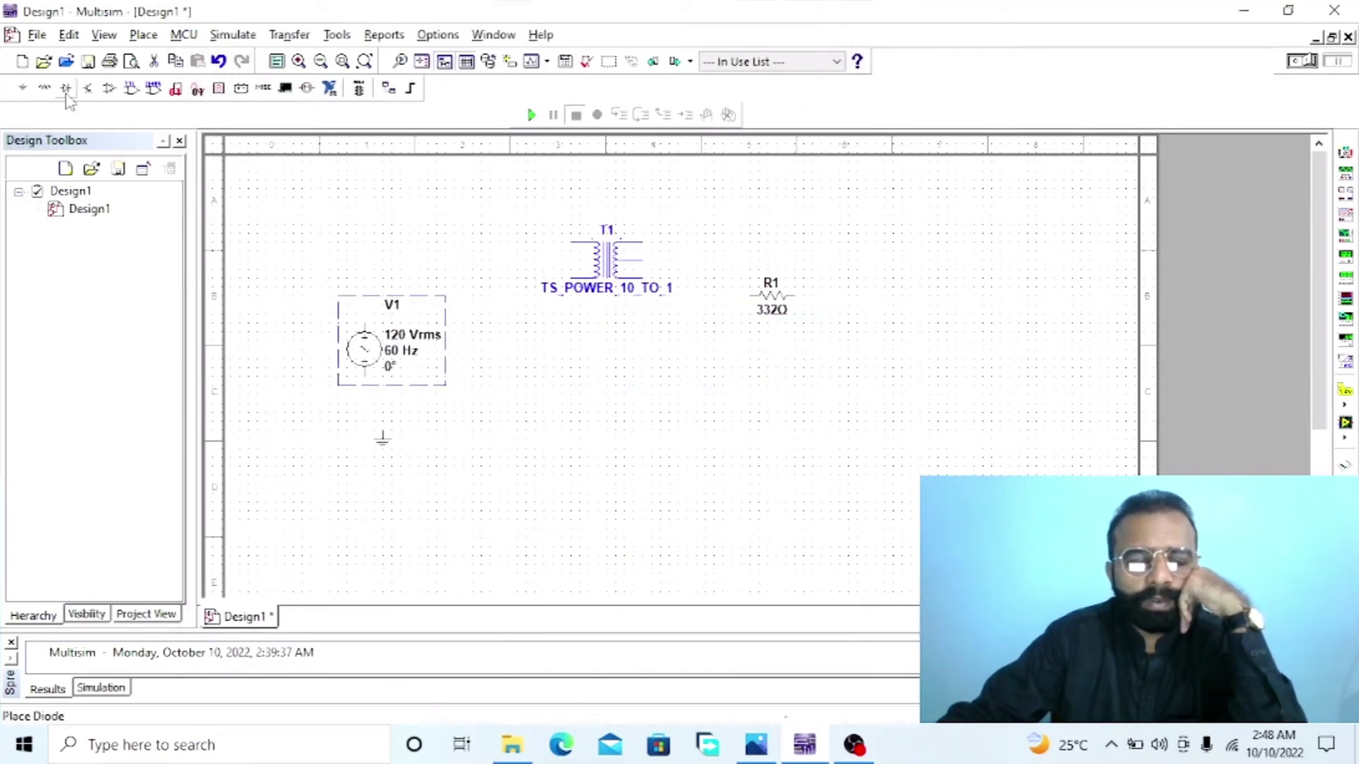
# Step: Place a 1BH62 diode from the DIODE family above the resistor
pyautogui.hotkey('ctrl', 'w')
pyautogui.click(239, 187)
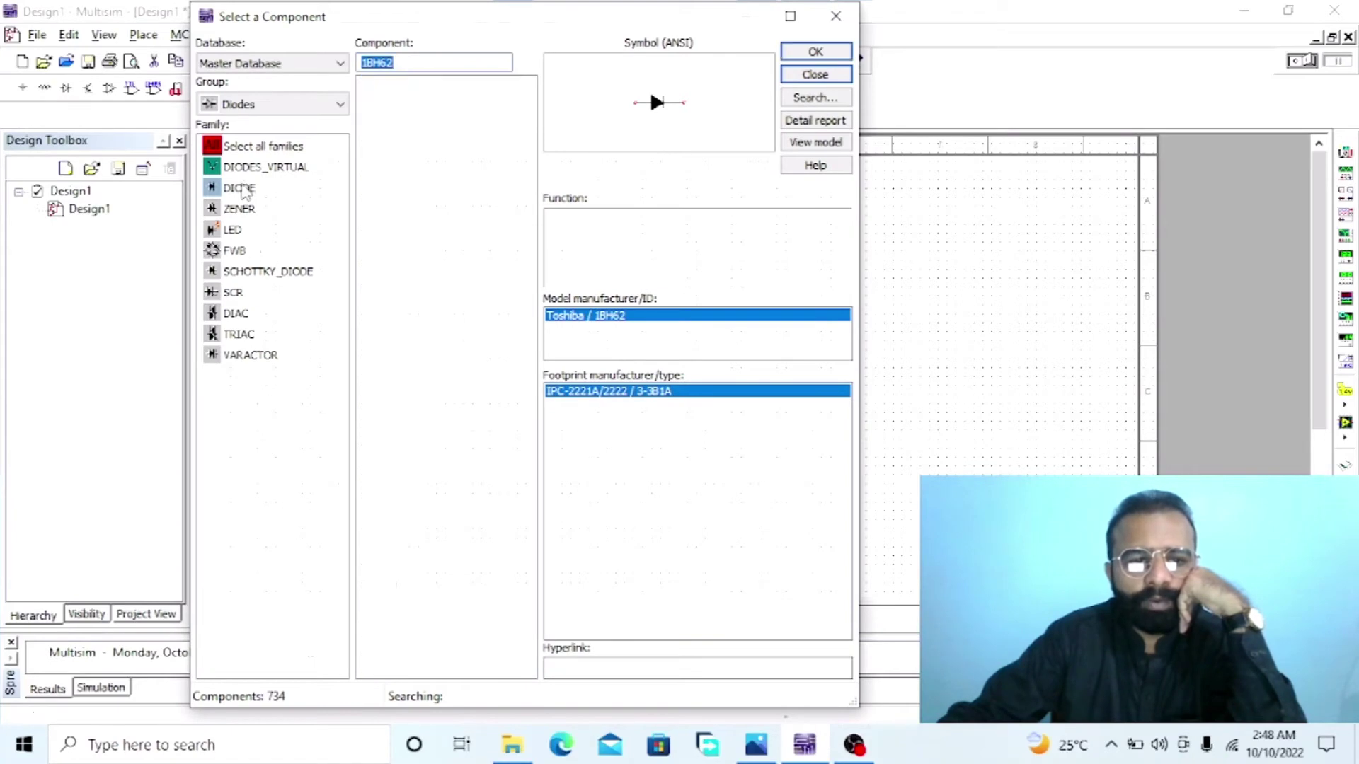
pyautogui.click(815, 51)
pyautogui.click(711, 225)
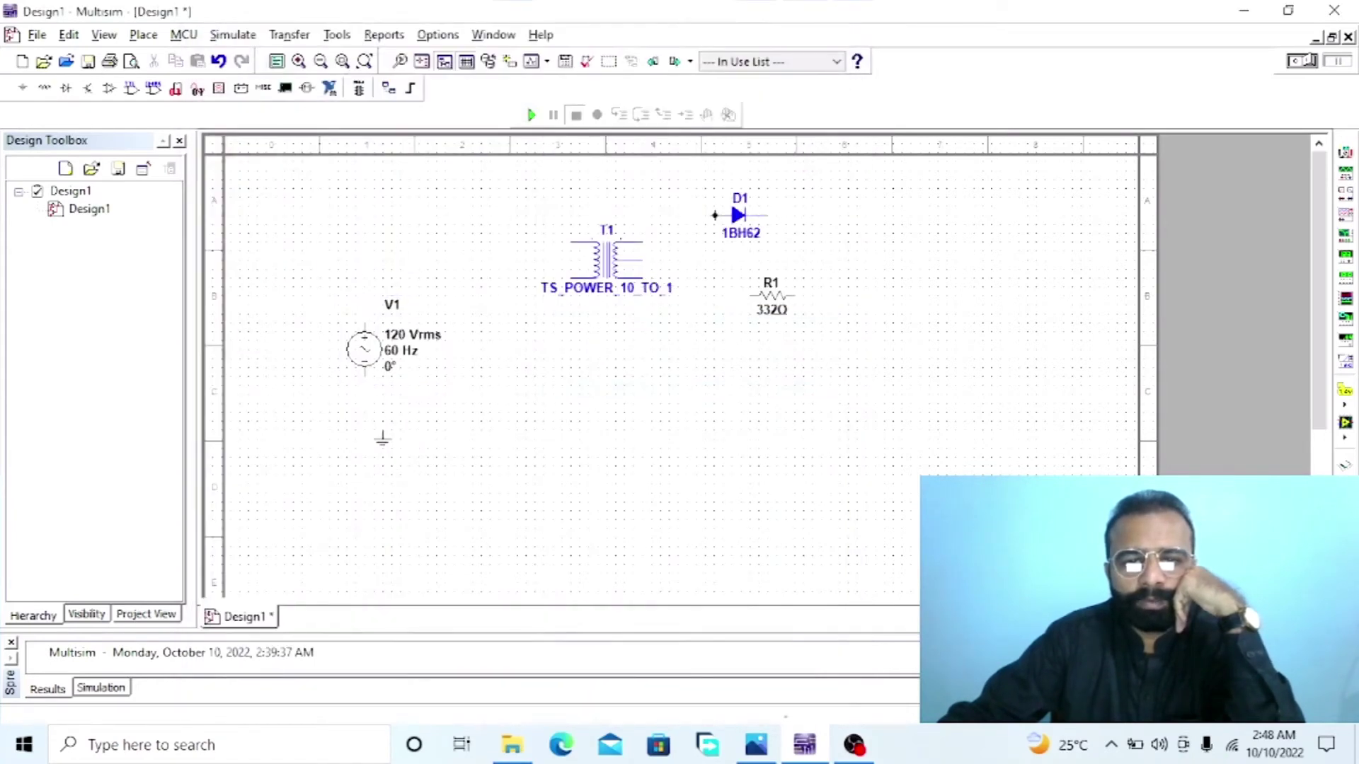
pyautogui.click(815, 74)
# Step: Move the transformer left toward the source, and move diode D1 left and down, level with the transformer's upper terminals
pyautogui.click(621, 248)
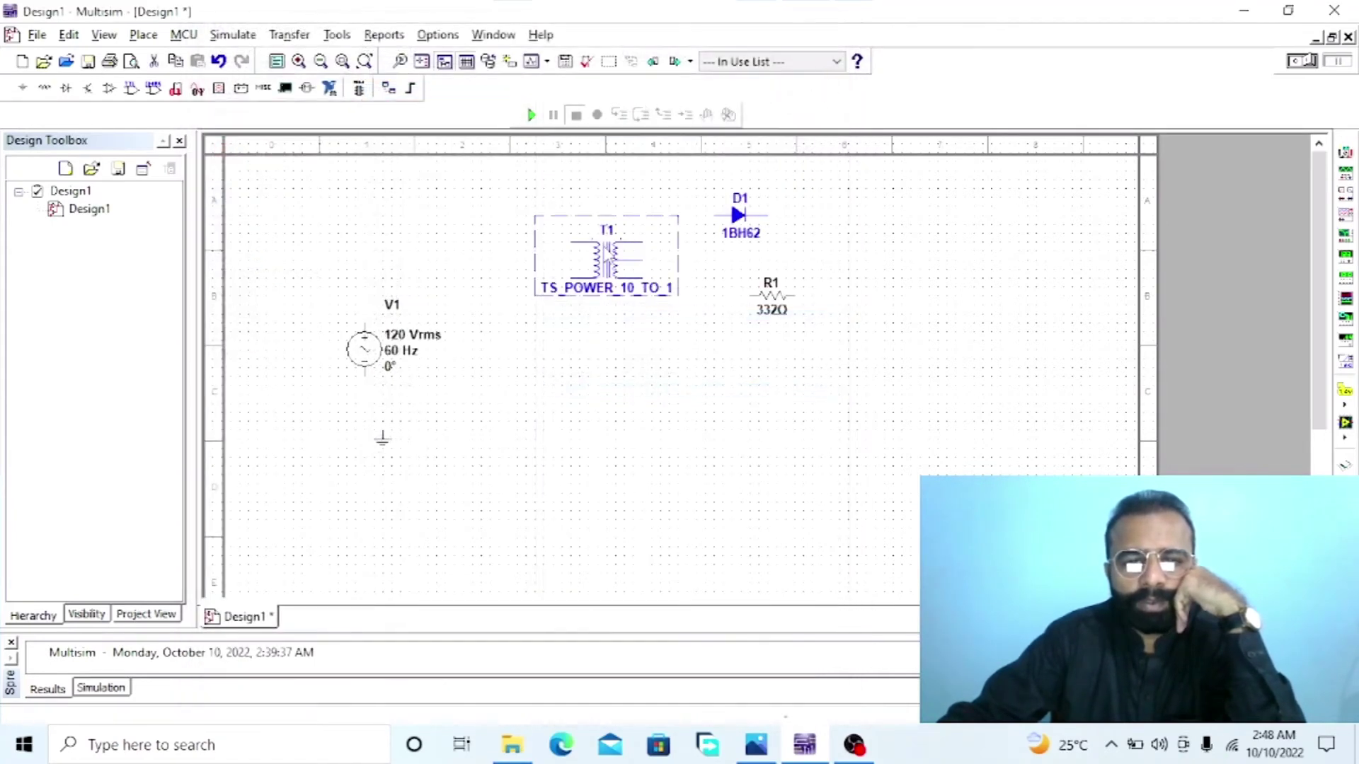
pyautogui.moveTo(621, 248); pyautogui.dragTo(558, 248)
pyautogui.click(729, 223)
pyautogui.moveTo(722, 225); pyautogui.dragTo(685, 242)
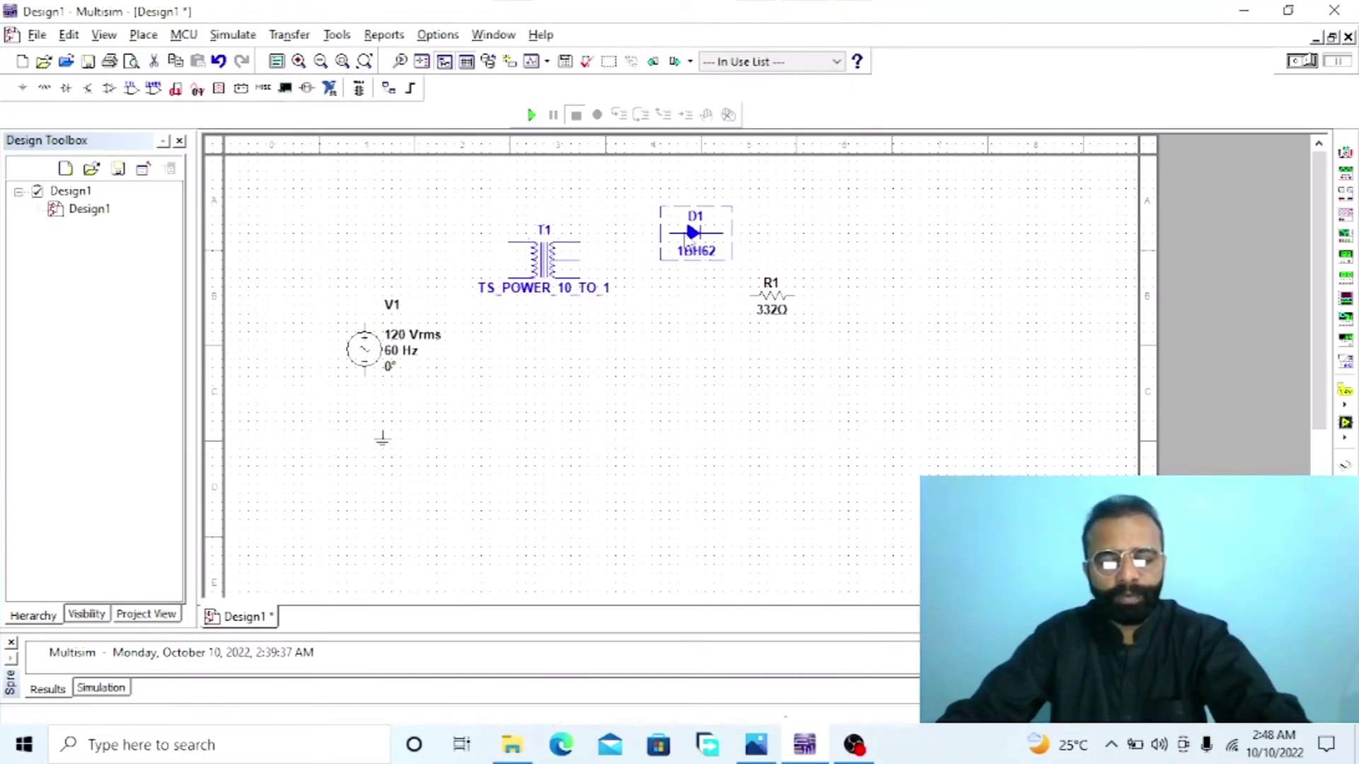
# Step: Duplicate the 1BH62 diode and place the copy directly below the original
pyautogui.hotkey('ctrl', 'c')
pyautogui.hotkey('ctrl', 'v')
pyautogui.click(669, 354)
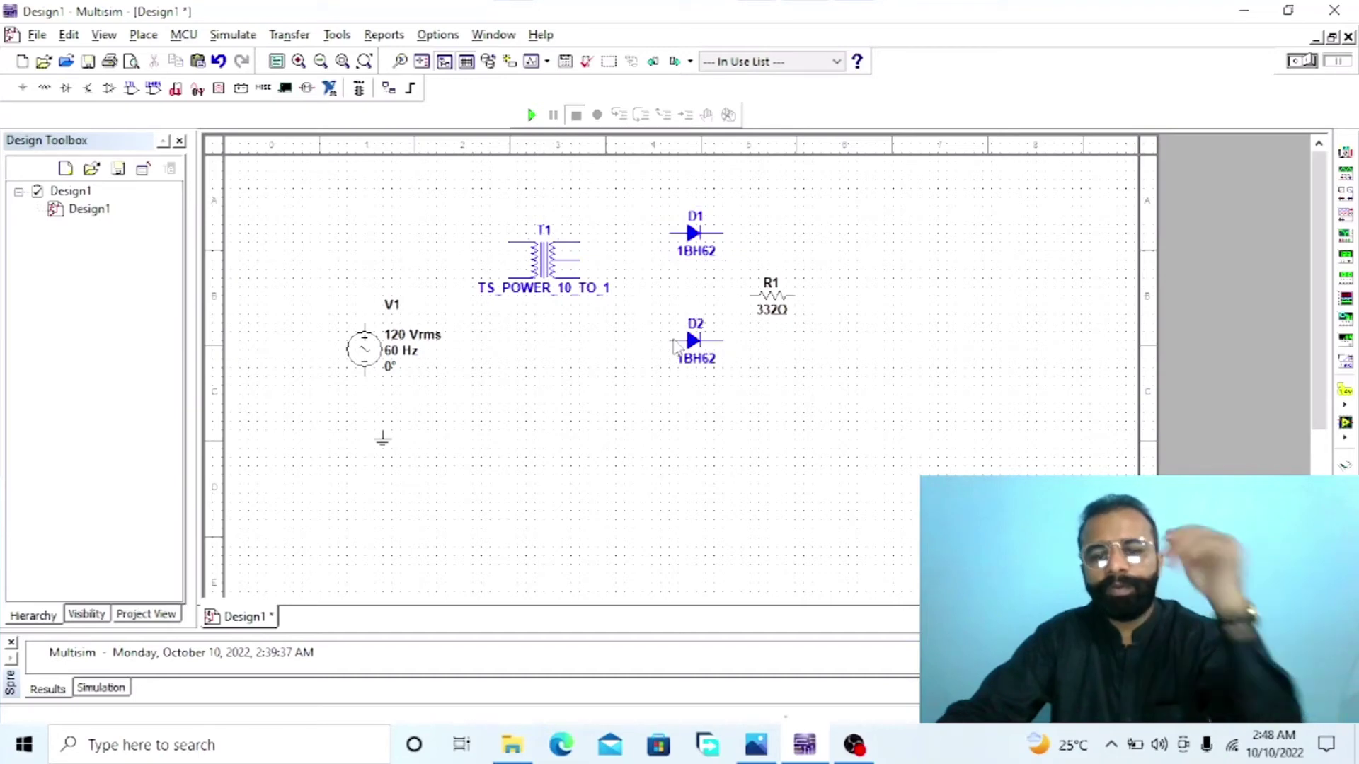
# Step: Move the AC source up and left, and nudge the transformer so its upper secondary terminal lines up with diode D1
pyautogui.click(364, 348)
pyautogui.hotkey('ctrl', 'c')
pyautogui.hotkey('ctrl', 'v')
pyautogui.moveTo(312, 320); pyautogui.dragTo(311, 320)
pyautogui.click(545, 254)
pyautogui.moveTo(545, 255); pyautogui.dragTo(562, 246)
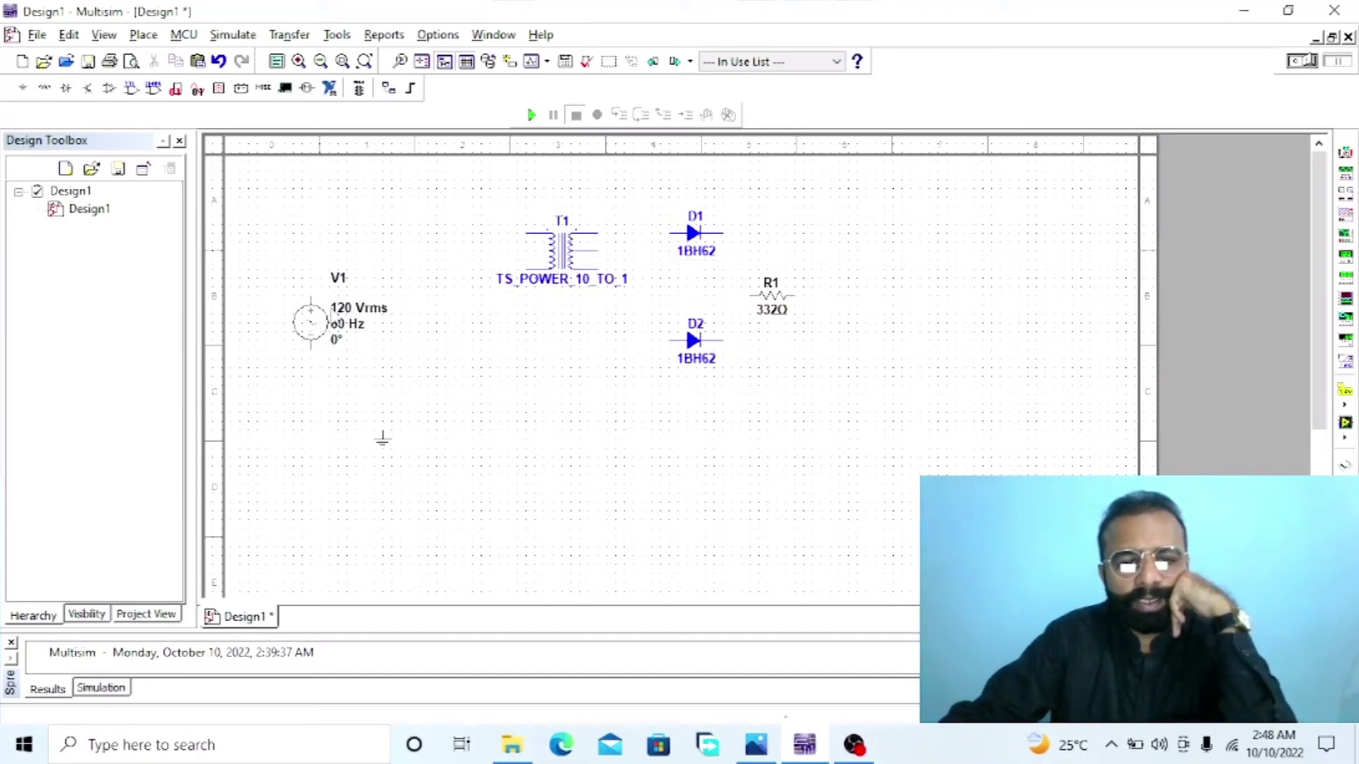
# Step: Wire the AC source's two terminals to the transformer's primary, moving the ground clear below the loop
pyautogui.click(311, 296)
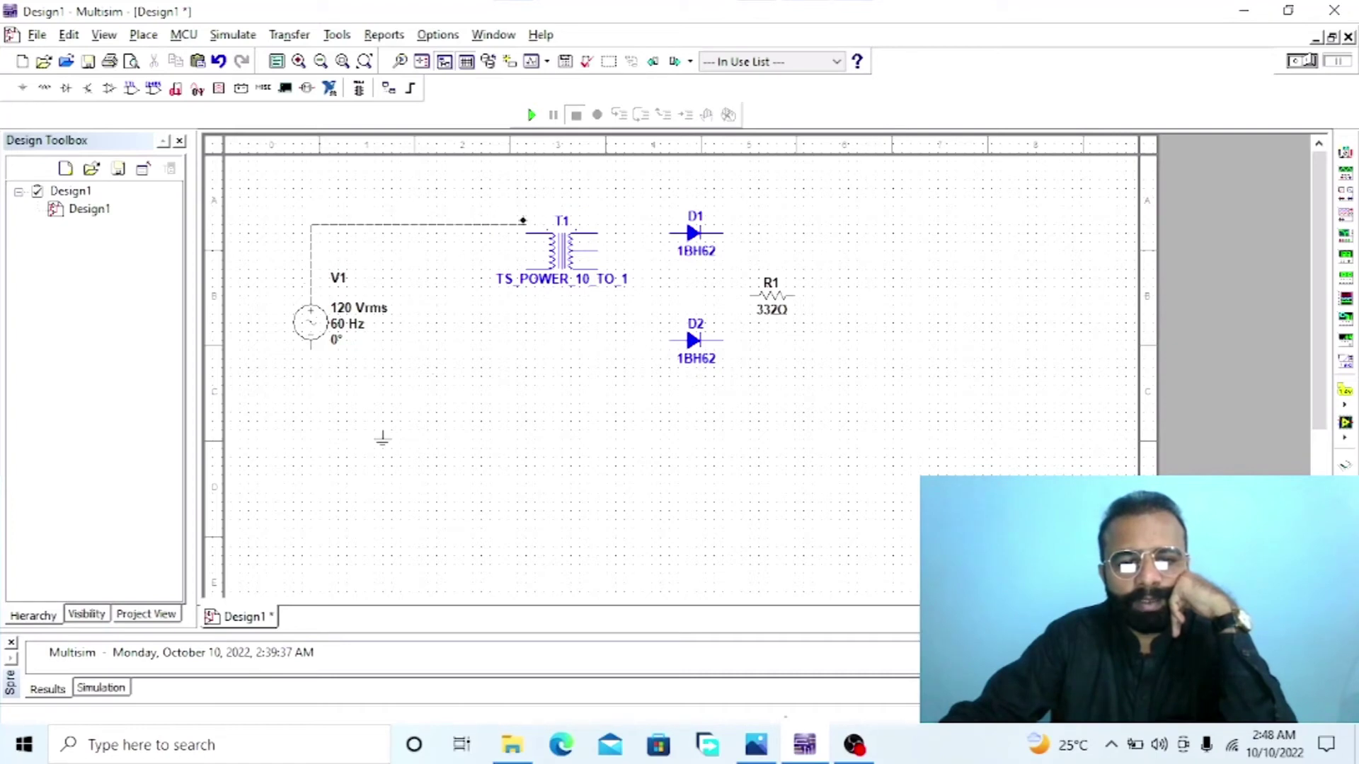
pyautogui.click(522, 232)
pyautogui.moveTo(383, 450); pyautogui.dragTo(330, 501)
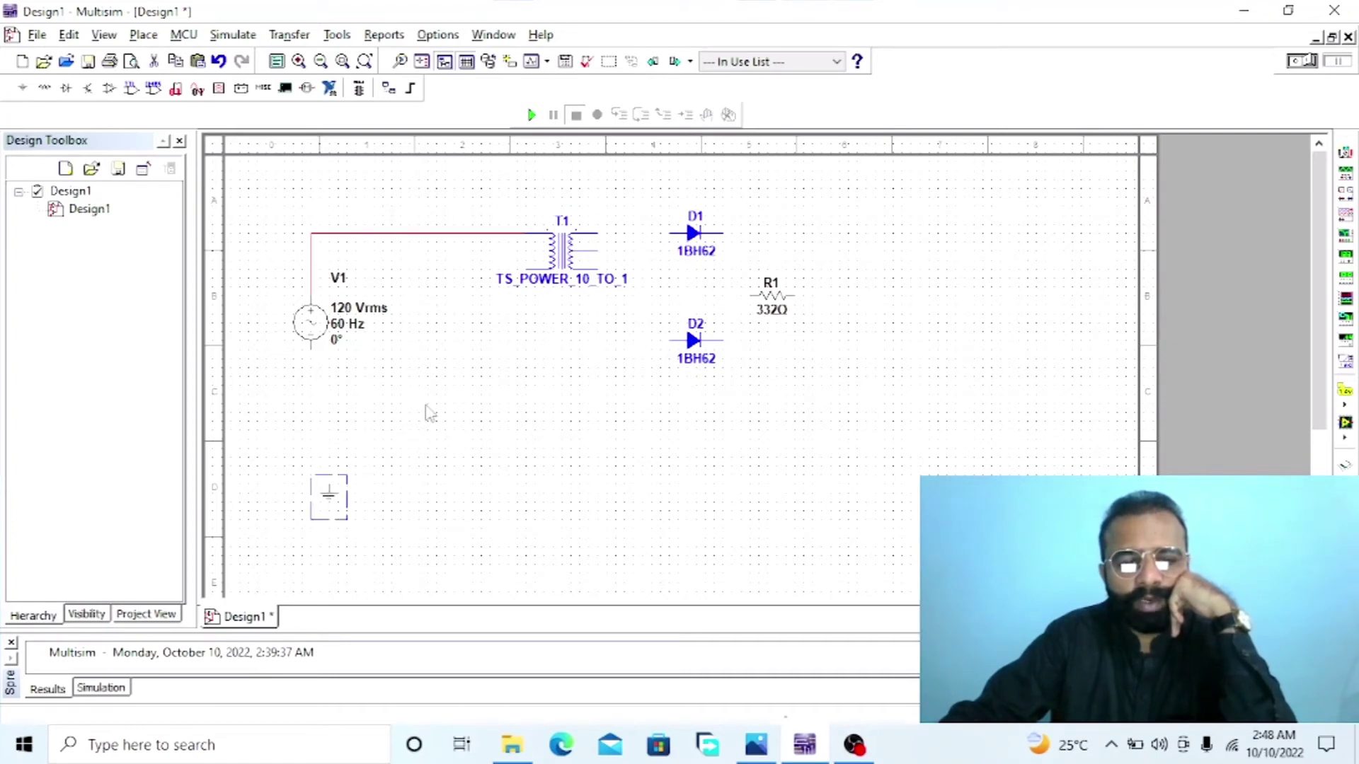
pyautogui.click(527, 269)
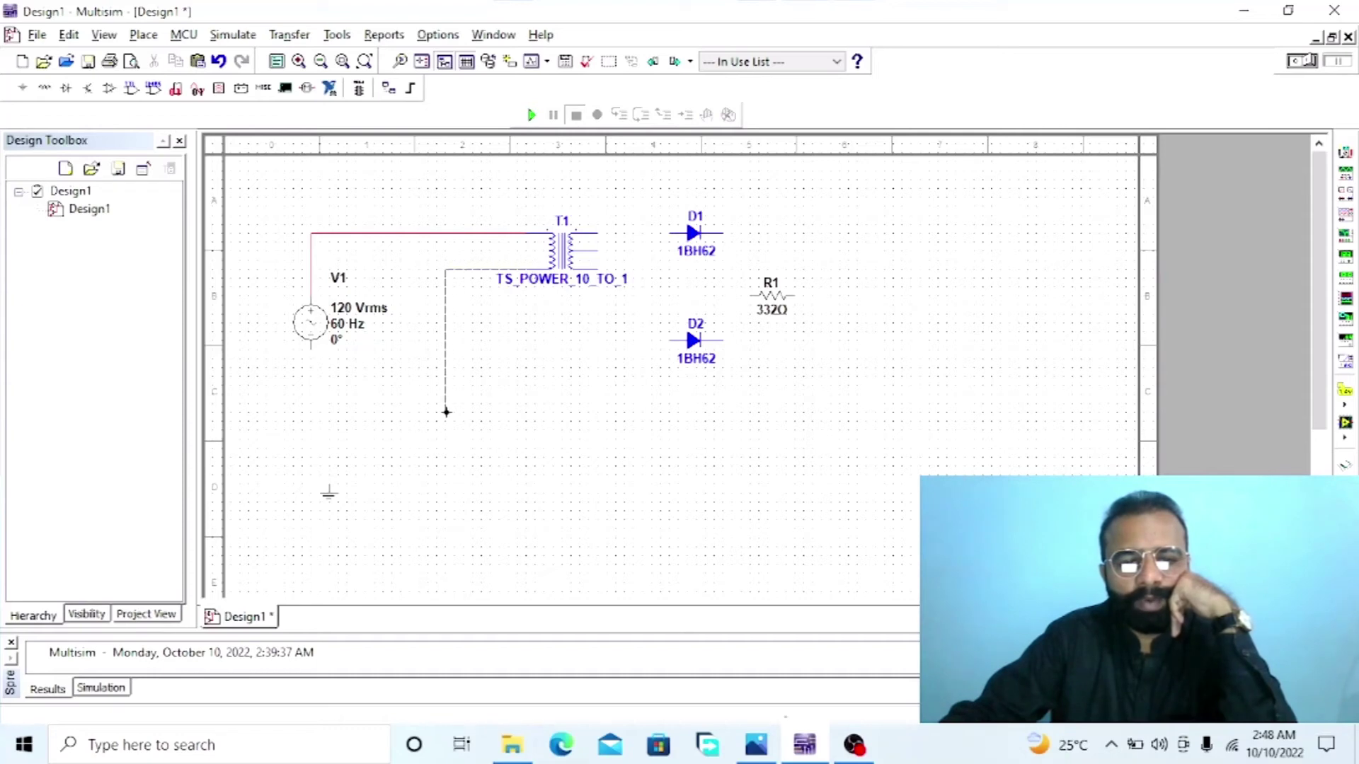
pyautogui.click(436, 439)
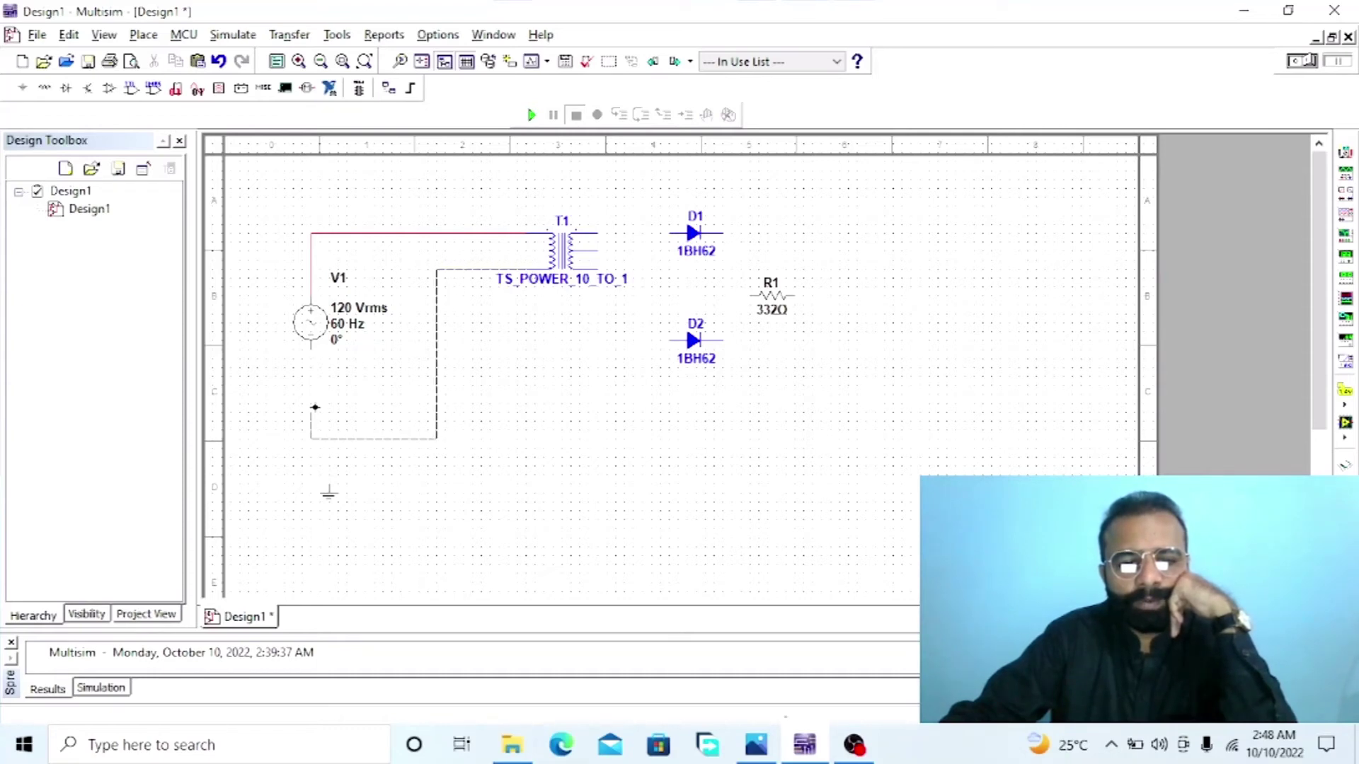
pyautogui.click(308, 351)
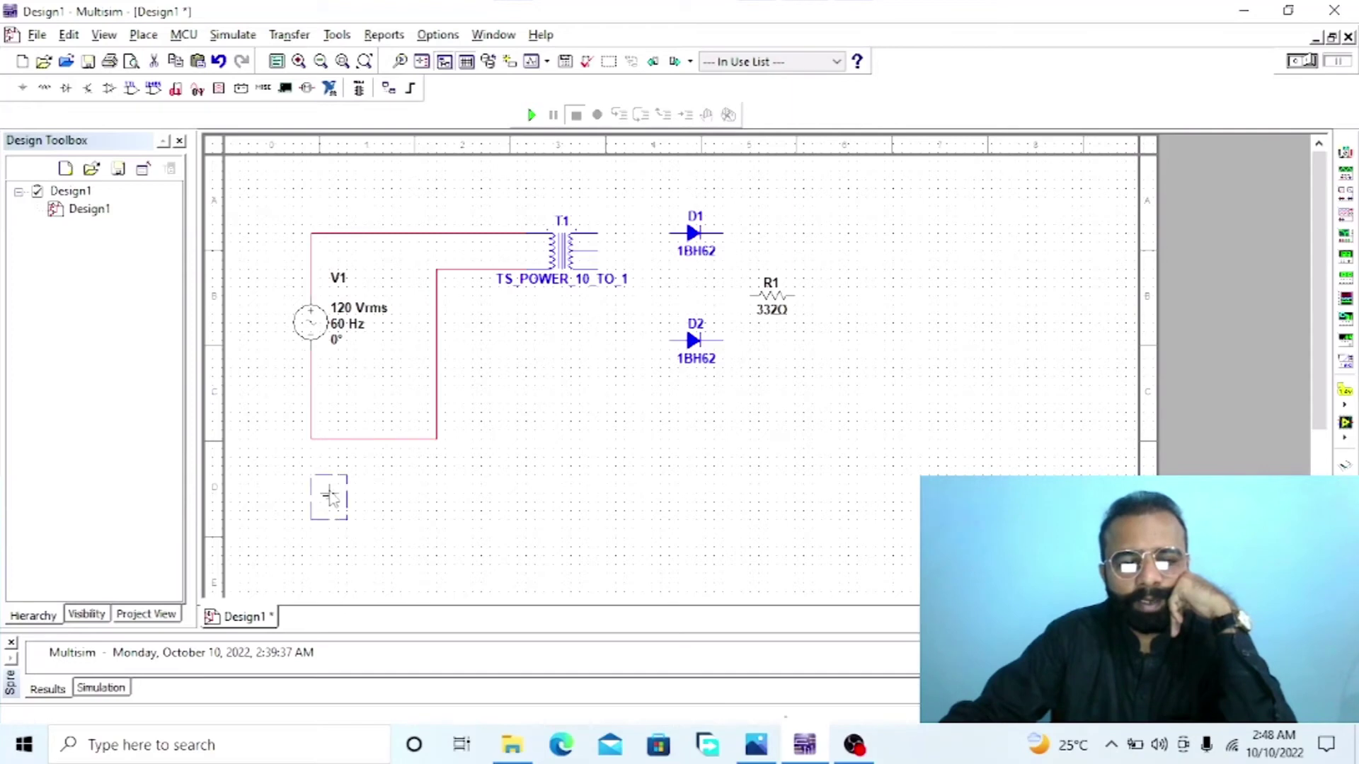
# Step: Connect the ground to the AC source's lower wire, and connect a copied ground to the transformer's centre tap
pyautogui.moveTo(330, 495); pyautogui.dragTo(347, 407)
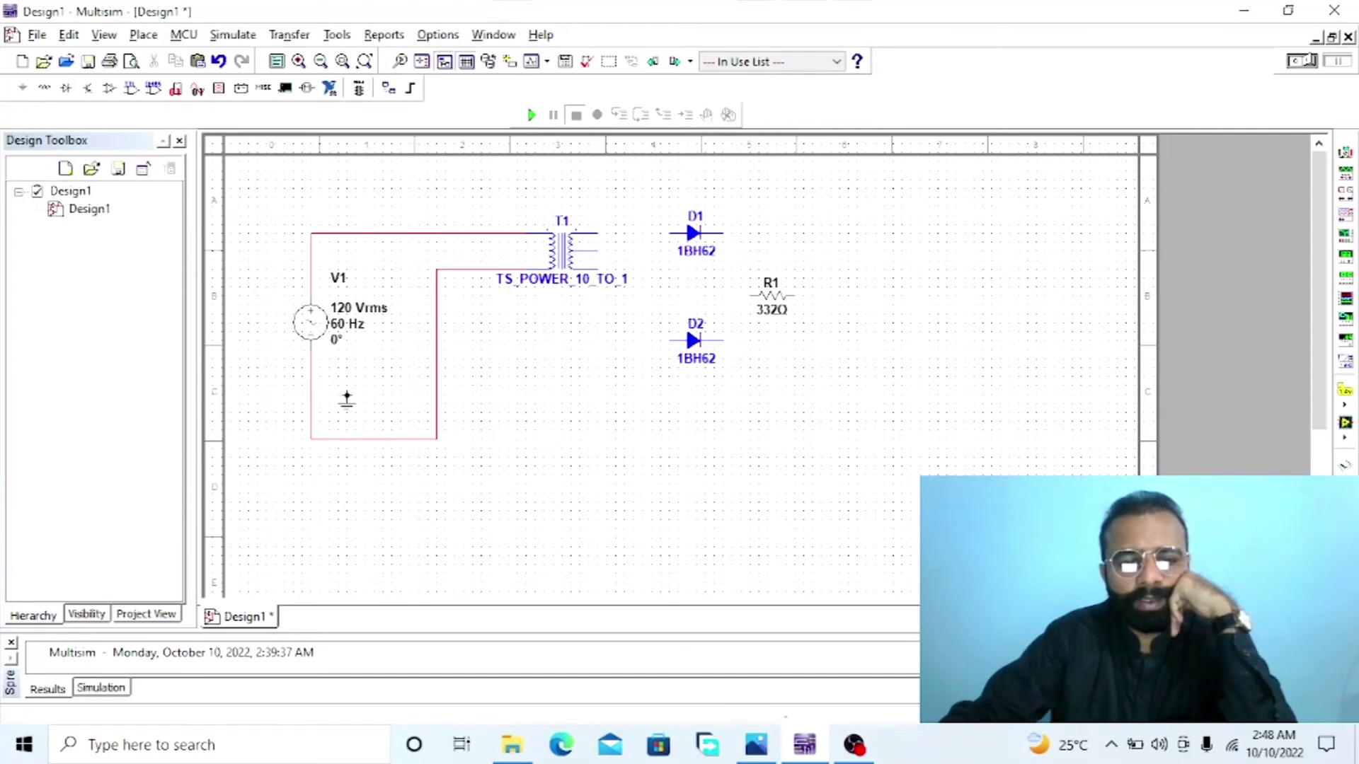
pyautogui.click(312, 368)
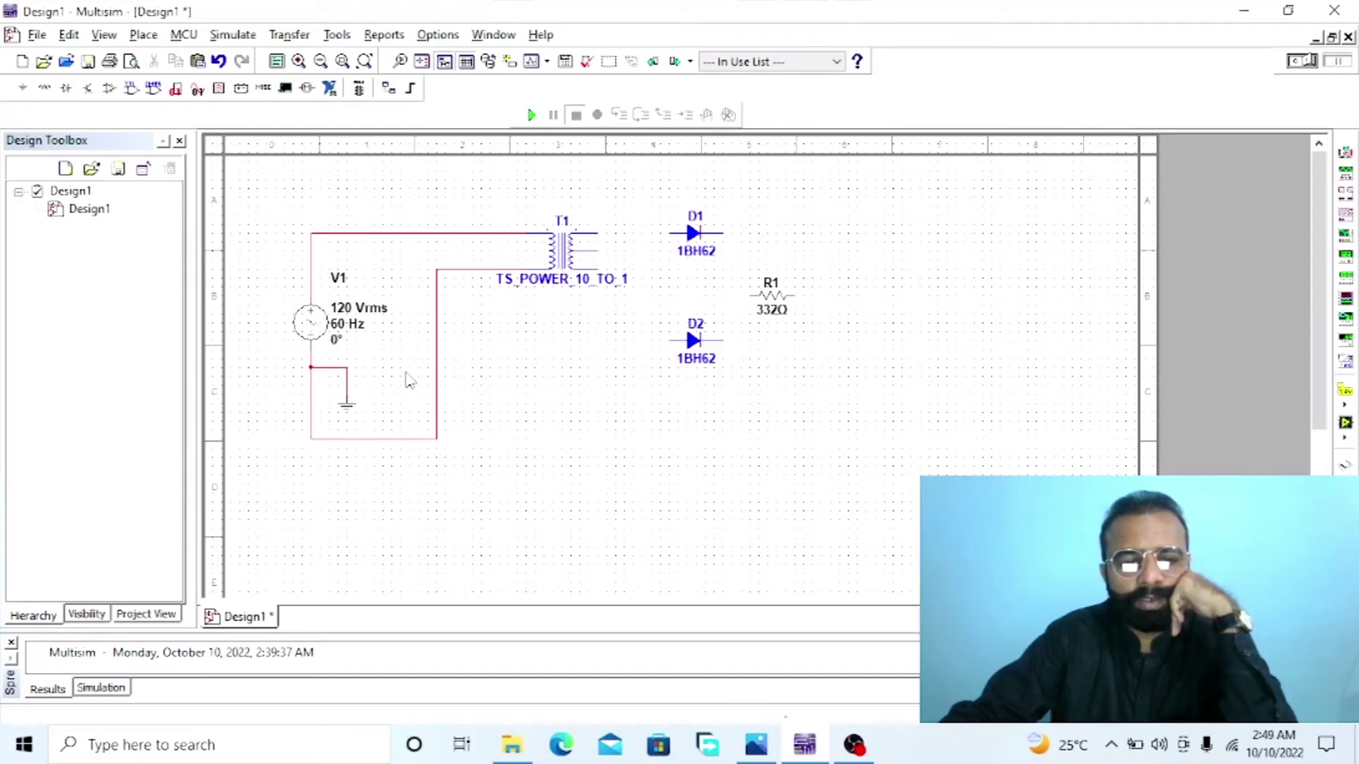
pyautogui.click(352, 401)
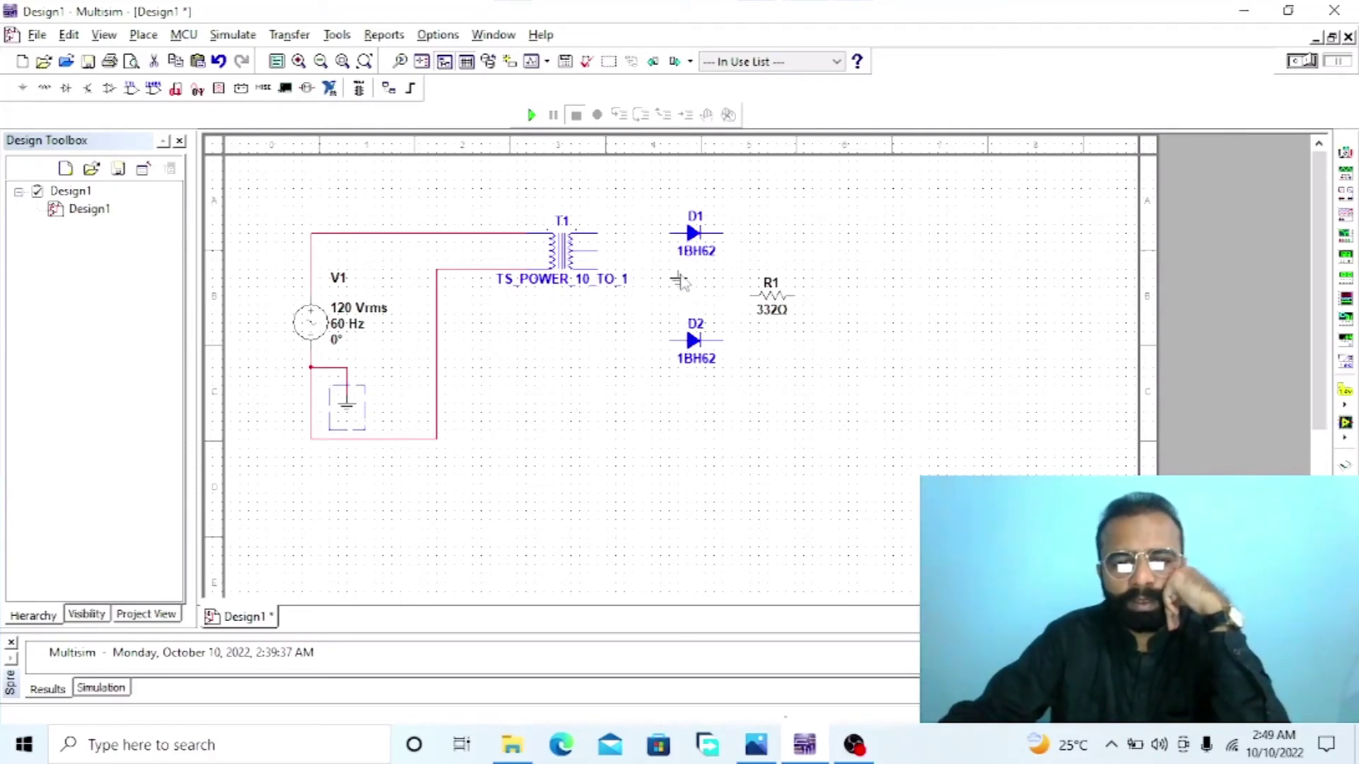
pyautogui.hotkey('ctrl', 'v')
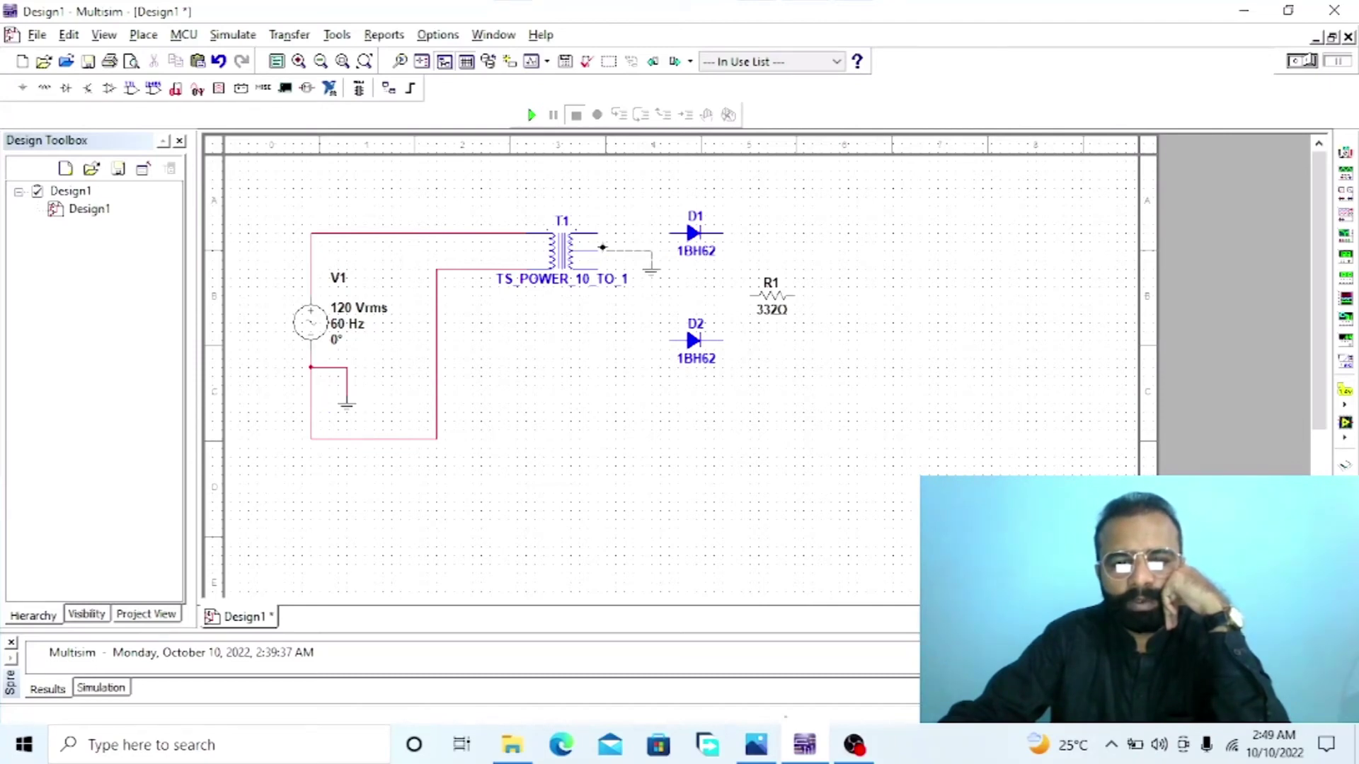
pyautogui.click(598, 252)
# Step: Move diode D1 slightly right and resistor R1 farther right to make room for wiring
pyautogui.moveTo(693, 233); pyautogui.dragTo(720, 233)
pyautogui.moveTo(766, 301); pyautogui.dragTo(927, 290)
pyautogui.click(870, 340)
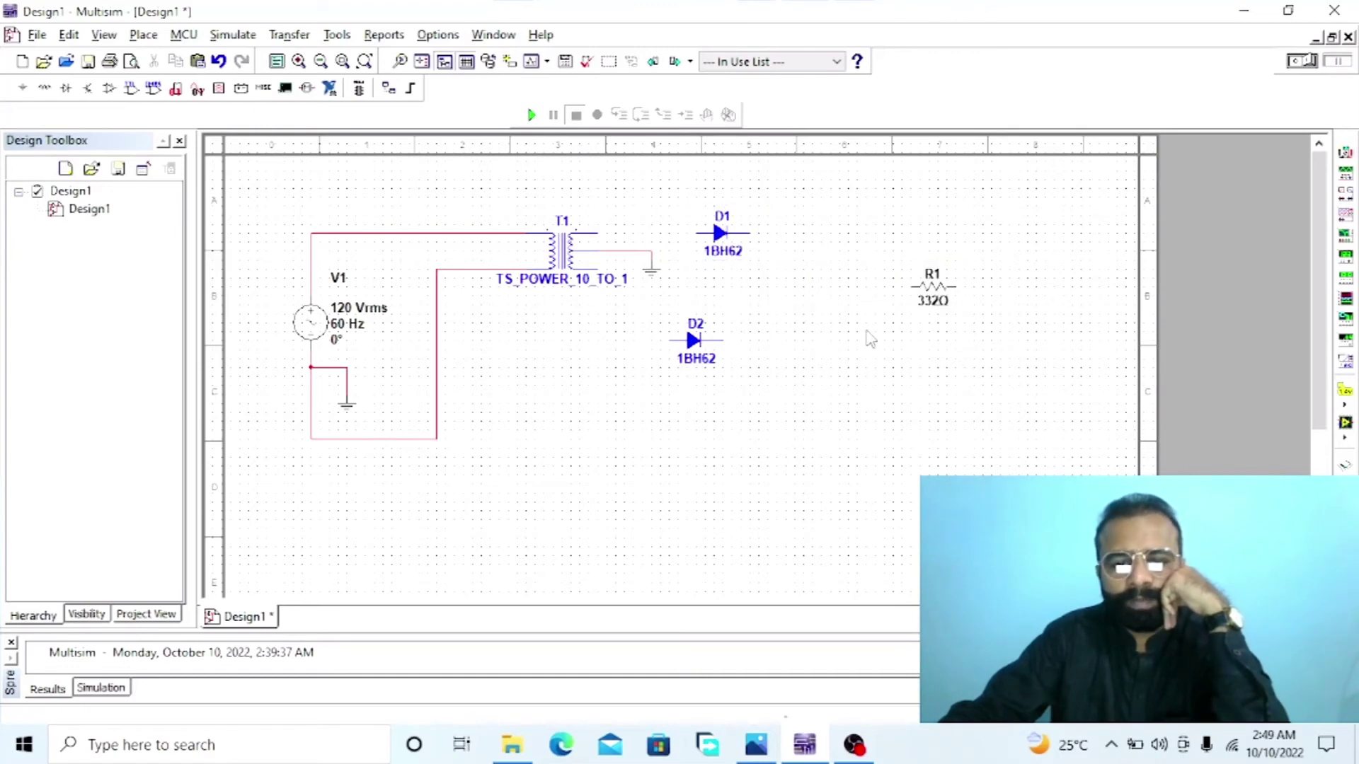
# Step: Place a VOLTMETER_V from the VOLTMETER family and wire it across the transformer's primary supply
pyautogui.click(218, 88)
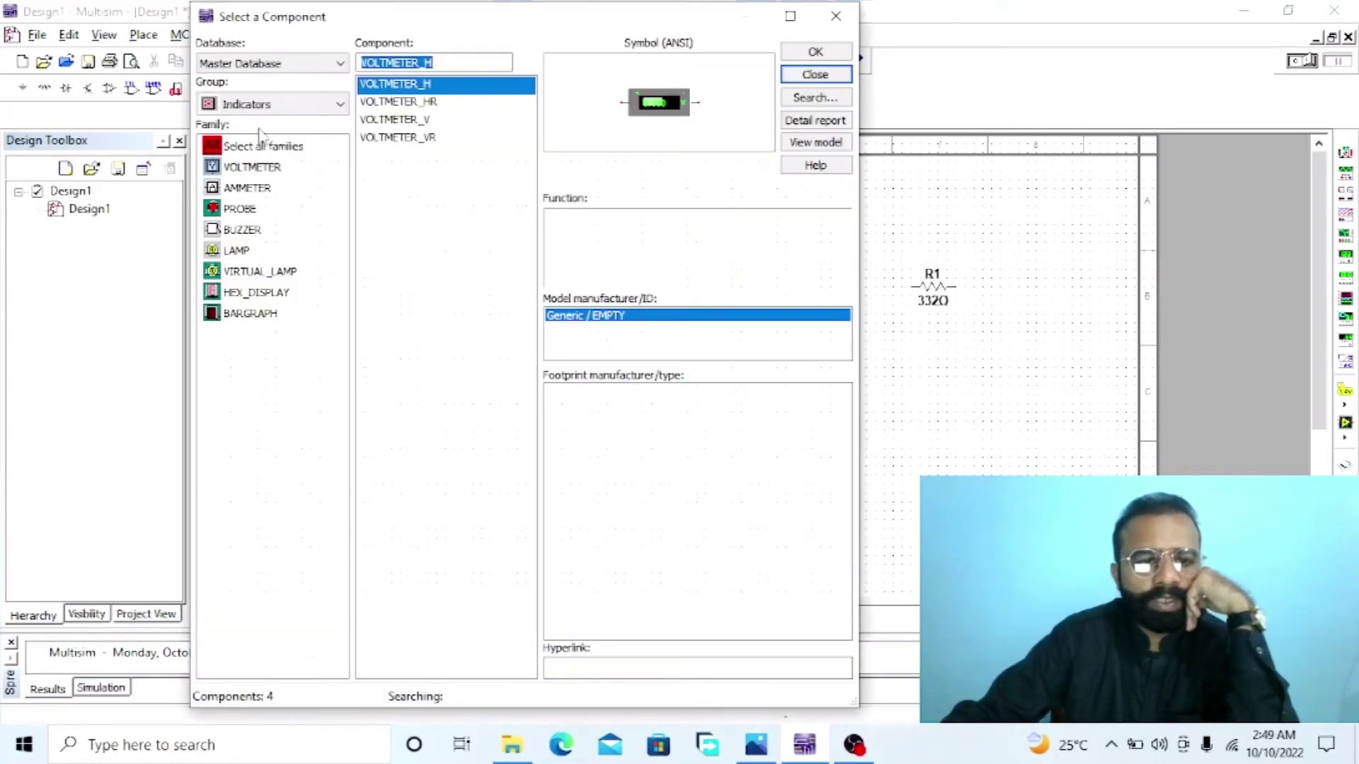
pyautogui.click(263, 168)
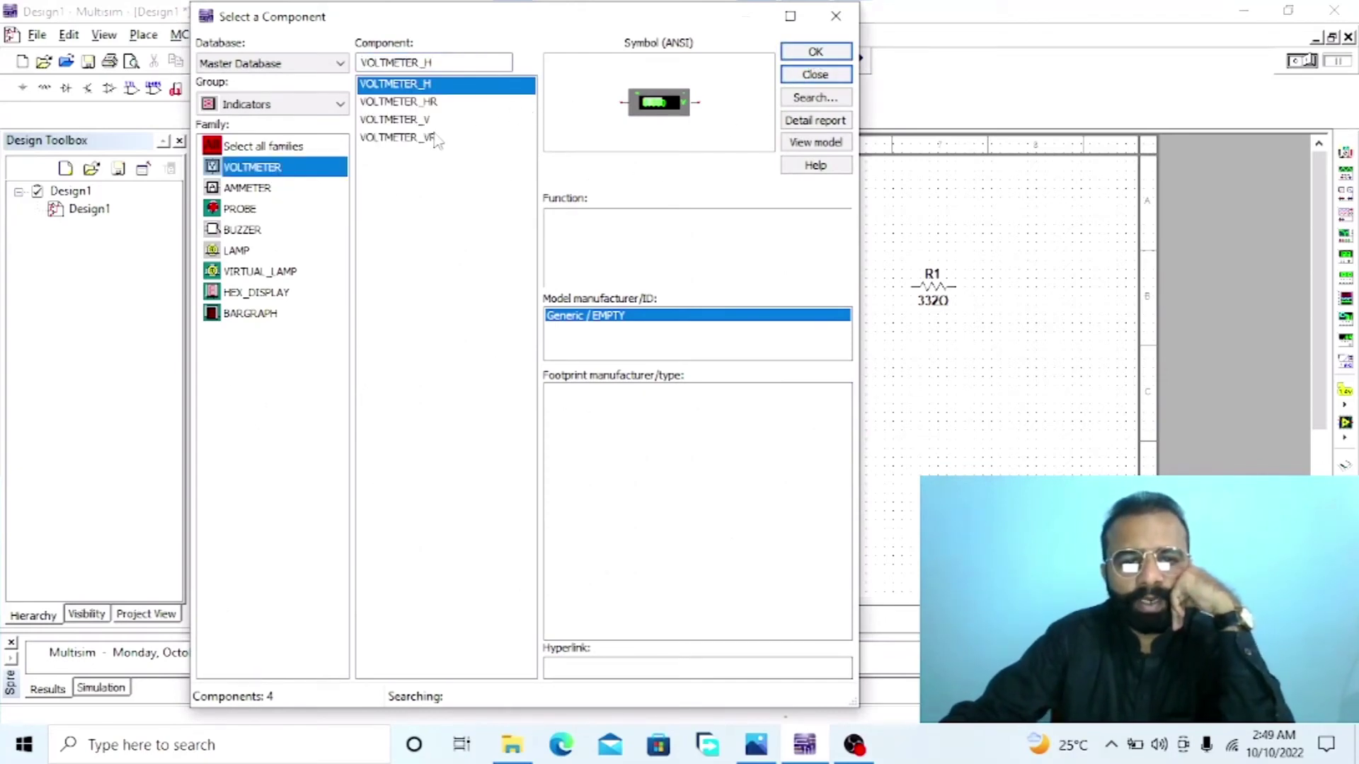
pyautogui.click(435, 120)
pyautogui.click(845, 52)
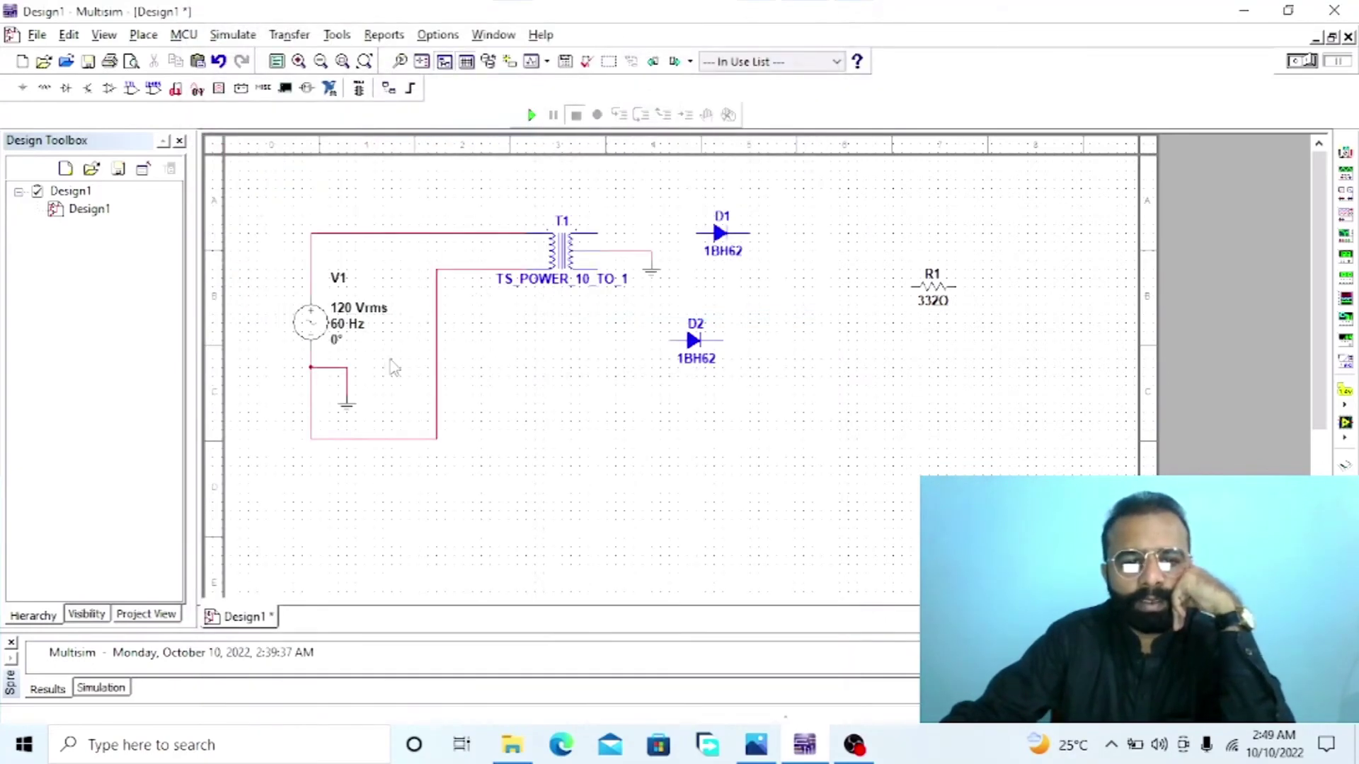
pyautogui.press('Escape')
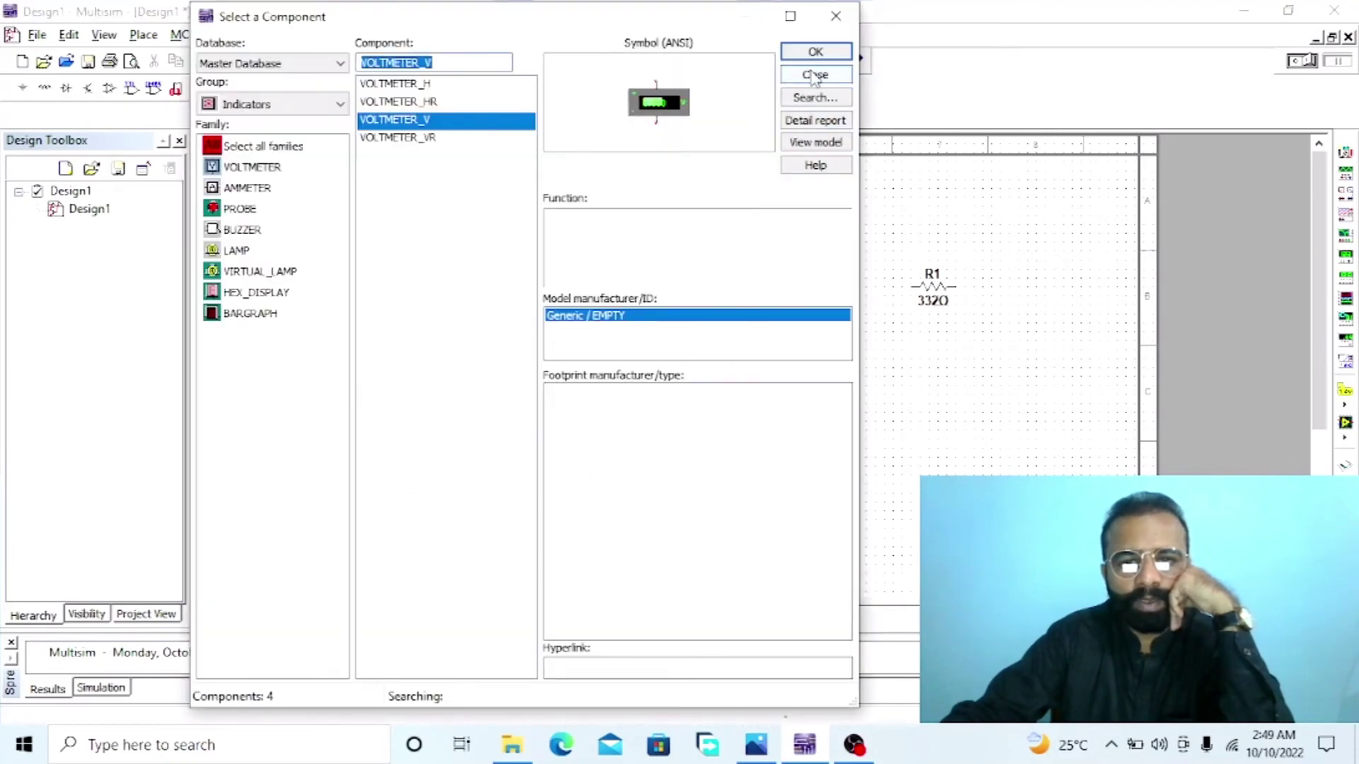
pyautogui.click(814, 75)
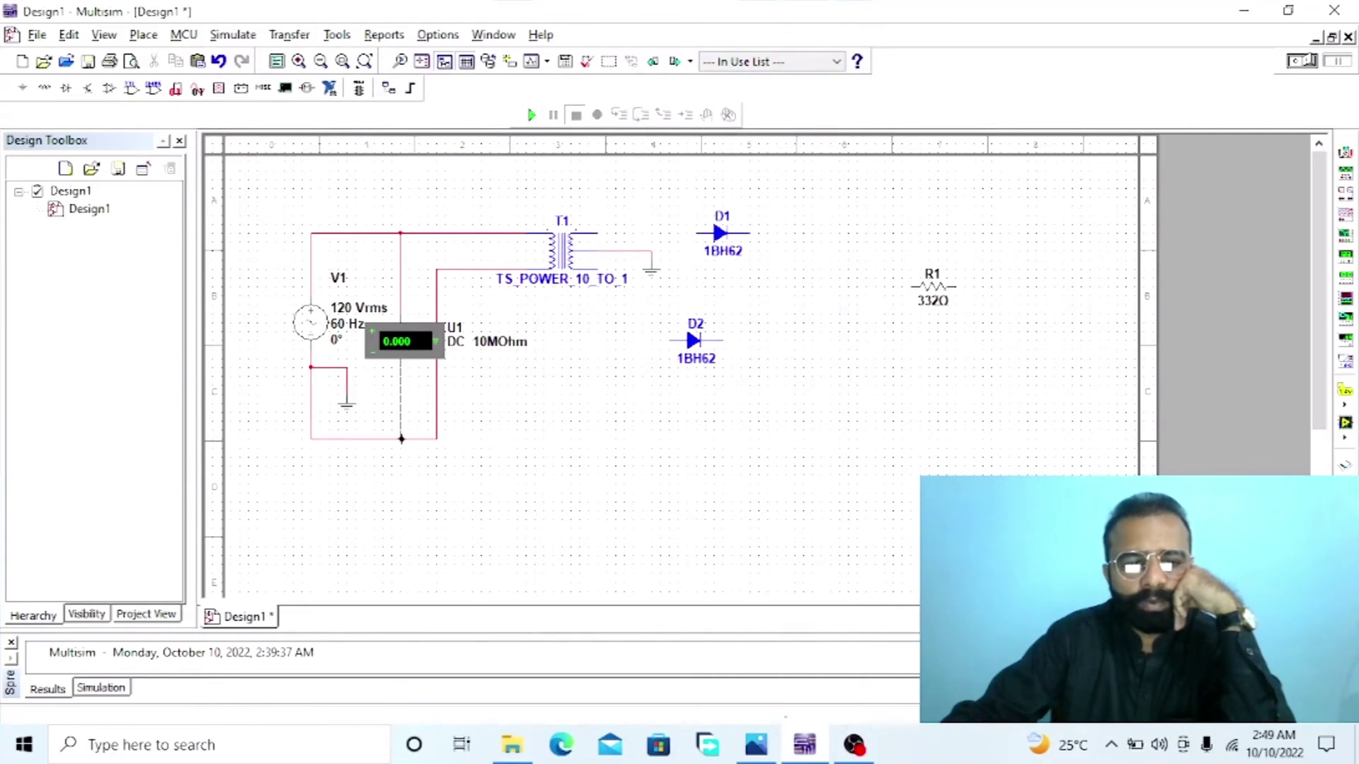
pyautogui.click(401, 439)
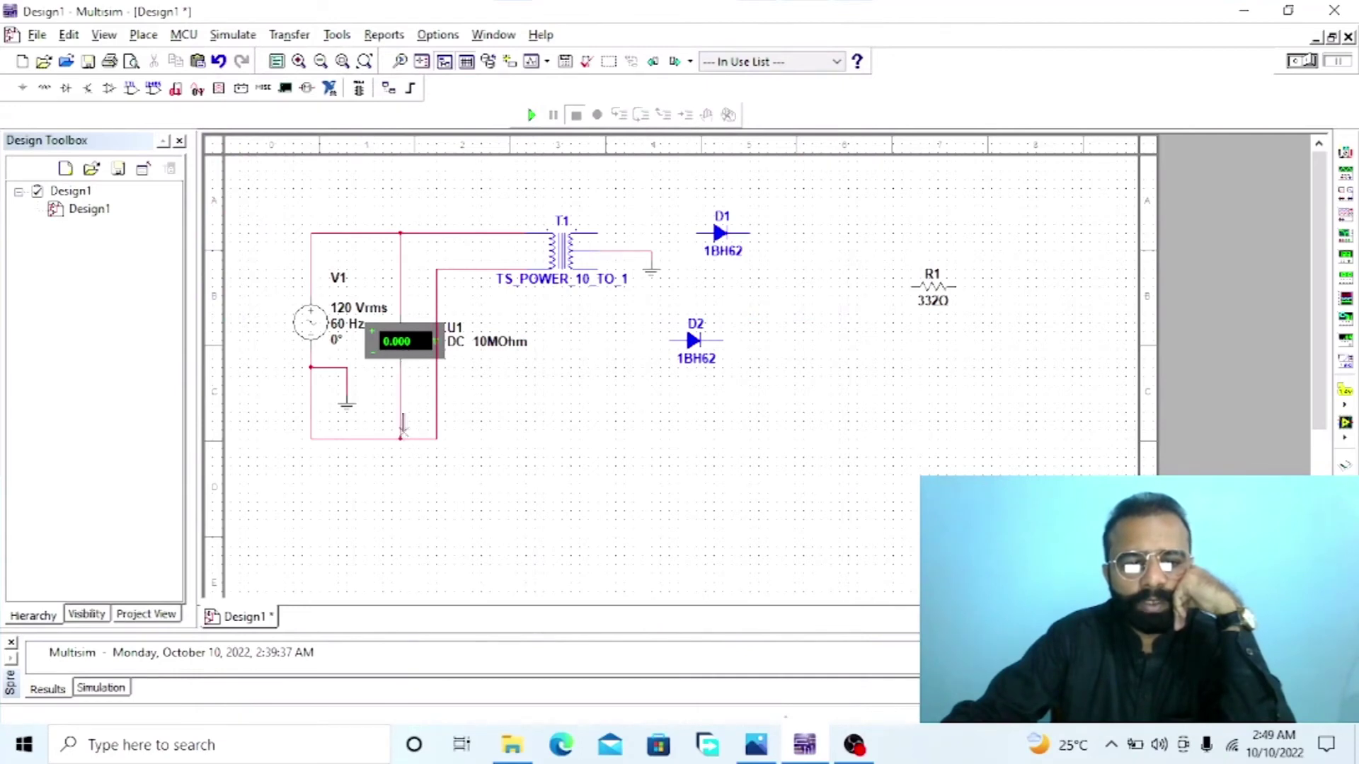
# Step: Set the primary-side voltmeter's mode to AC
pyautogui.doubleClick(416, 354)
pyautogui.click(662, 239)
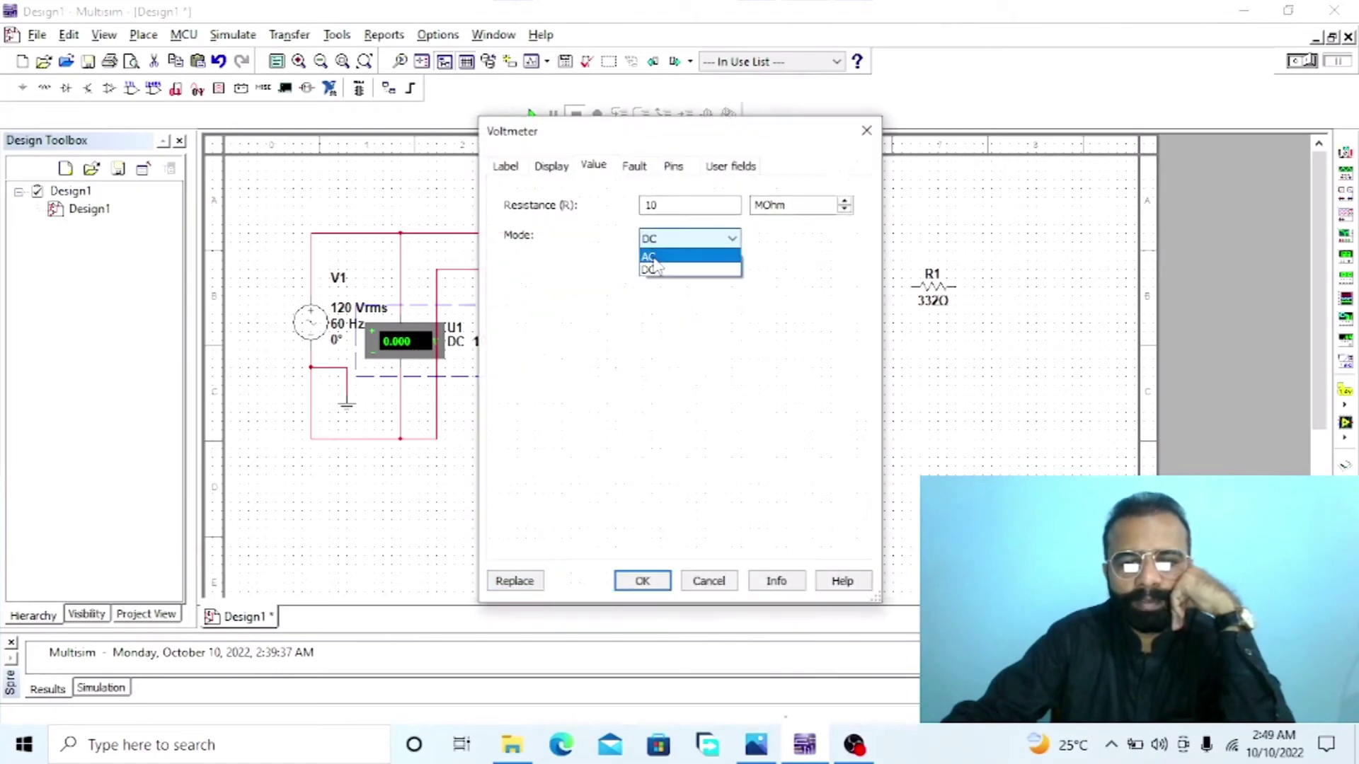
pyautogui.click(653, 257)
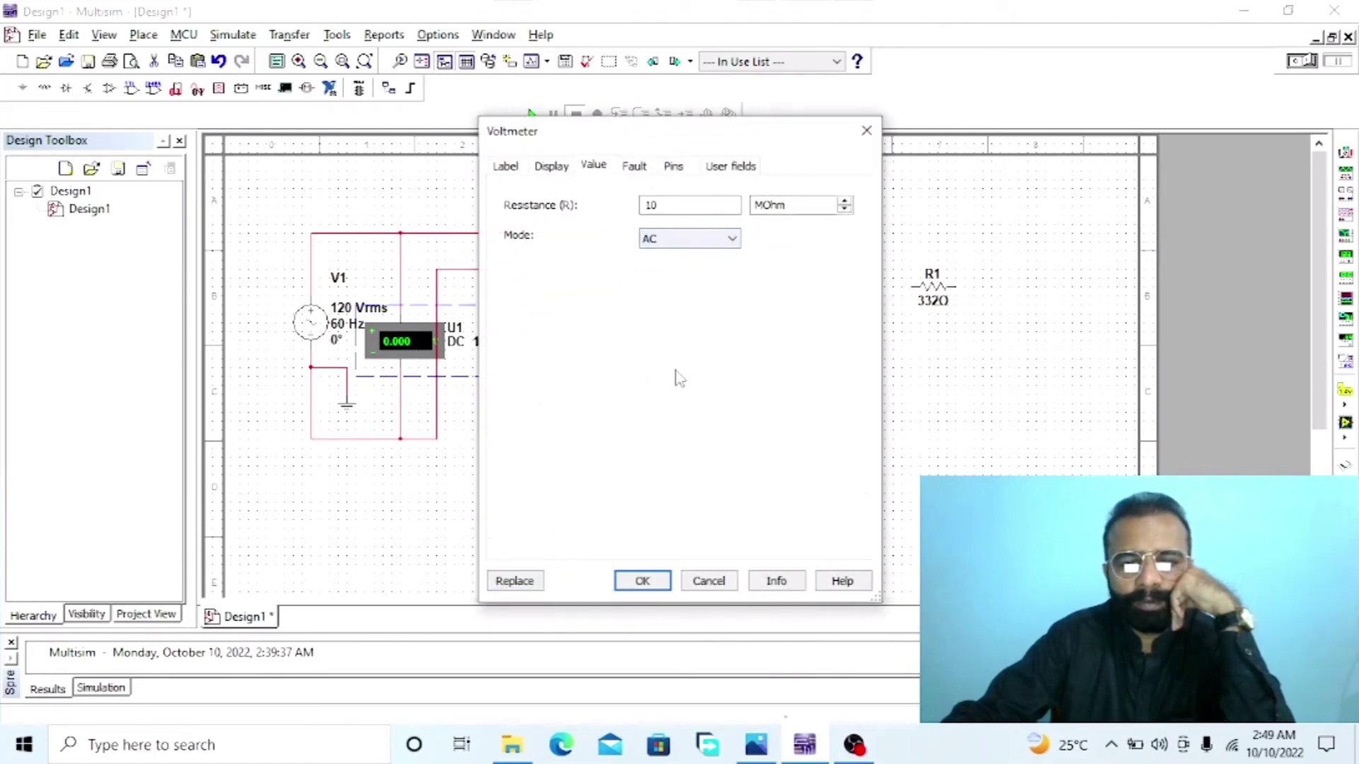
pyautogui.click(664, 579)
# Step: Move both diodes right so that D2 sits directly below D1 with a smaller gap
pyautogui.moveTo(719, 234); pyautogui.dragTo(746, 225)
pyautogui.moveTo(704, 341); pyautogui.dragTo(753, 304)
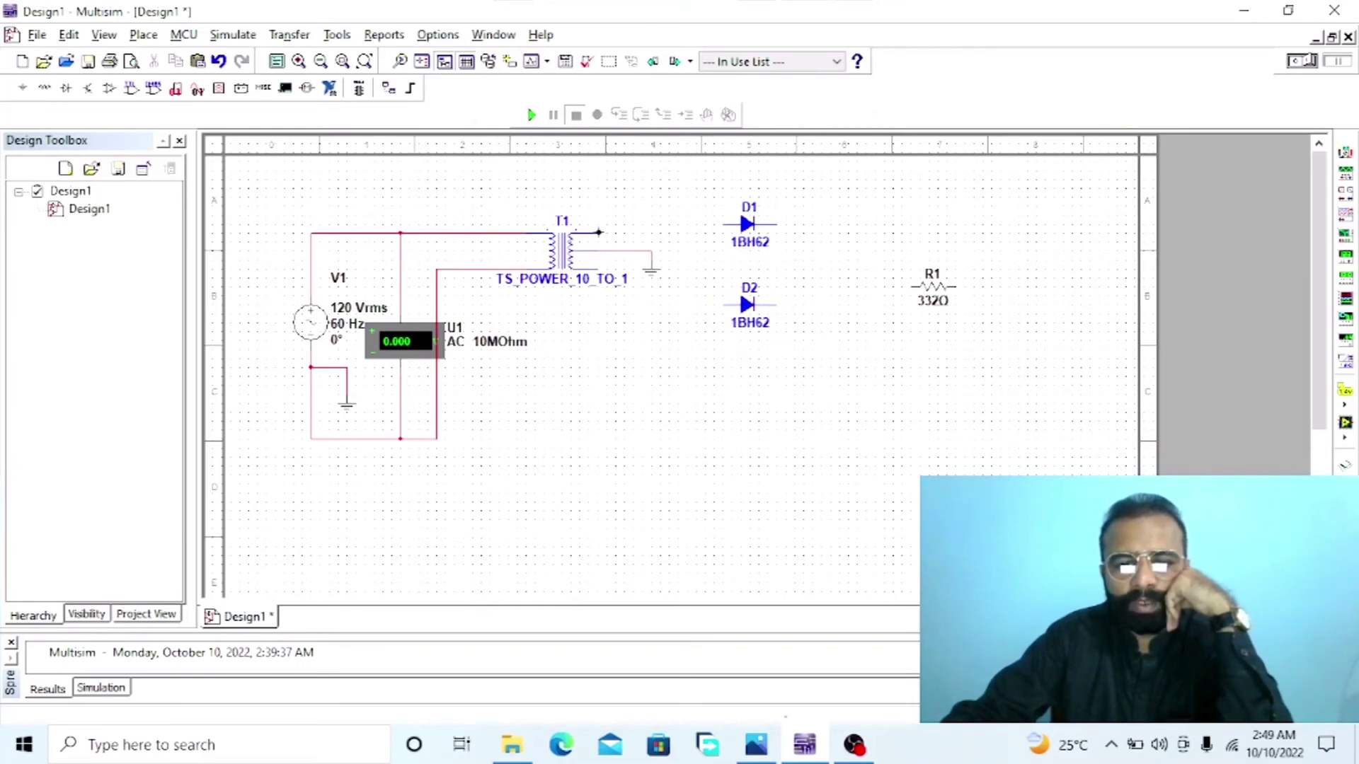
# Step: Wire the transformer's upper secondary end to D1's anode and lower end to D2's anode, and join the two cathodes
pyautogui.click(598, 232)
pyautogui.click(724, 225)
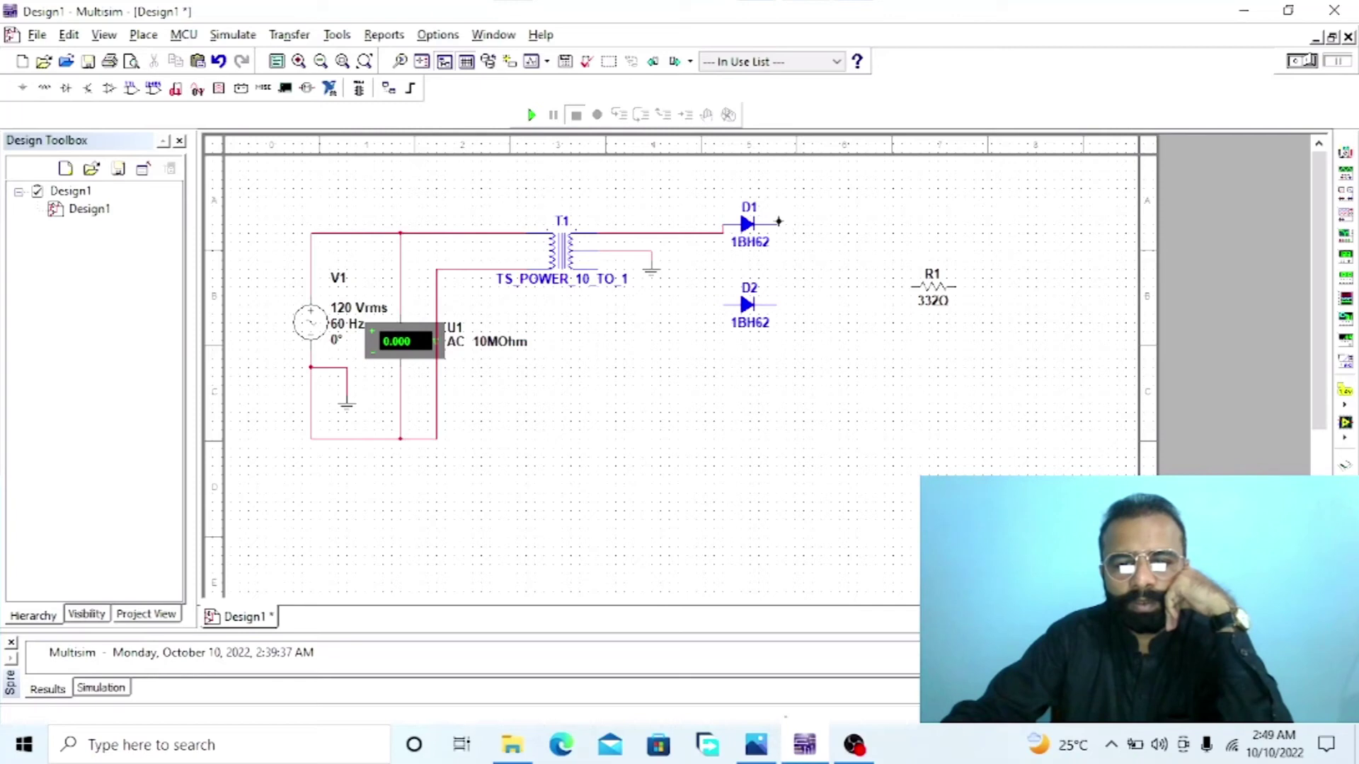
pyautogui.click(778, 221)
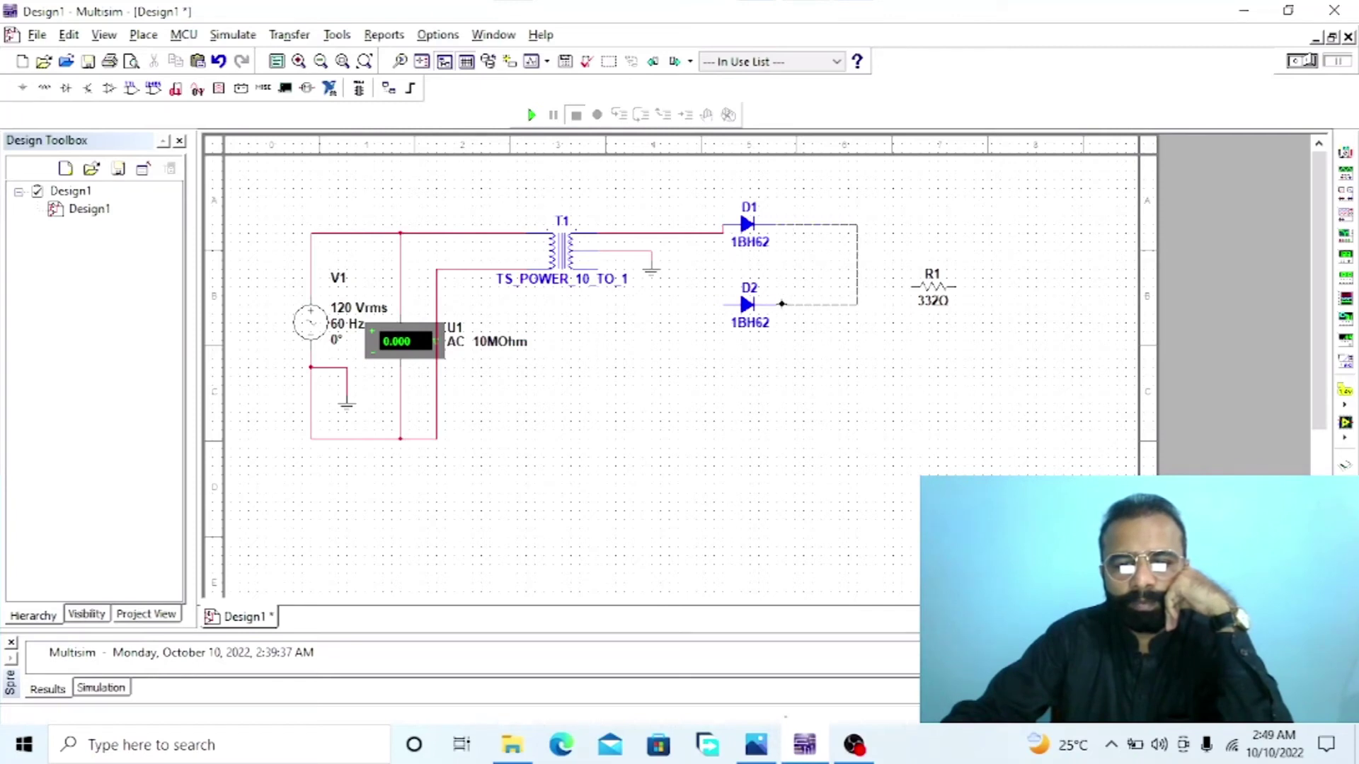
pyautogui.click(782, 304)
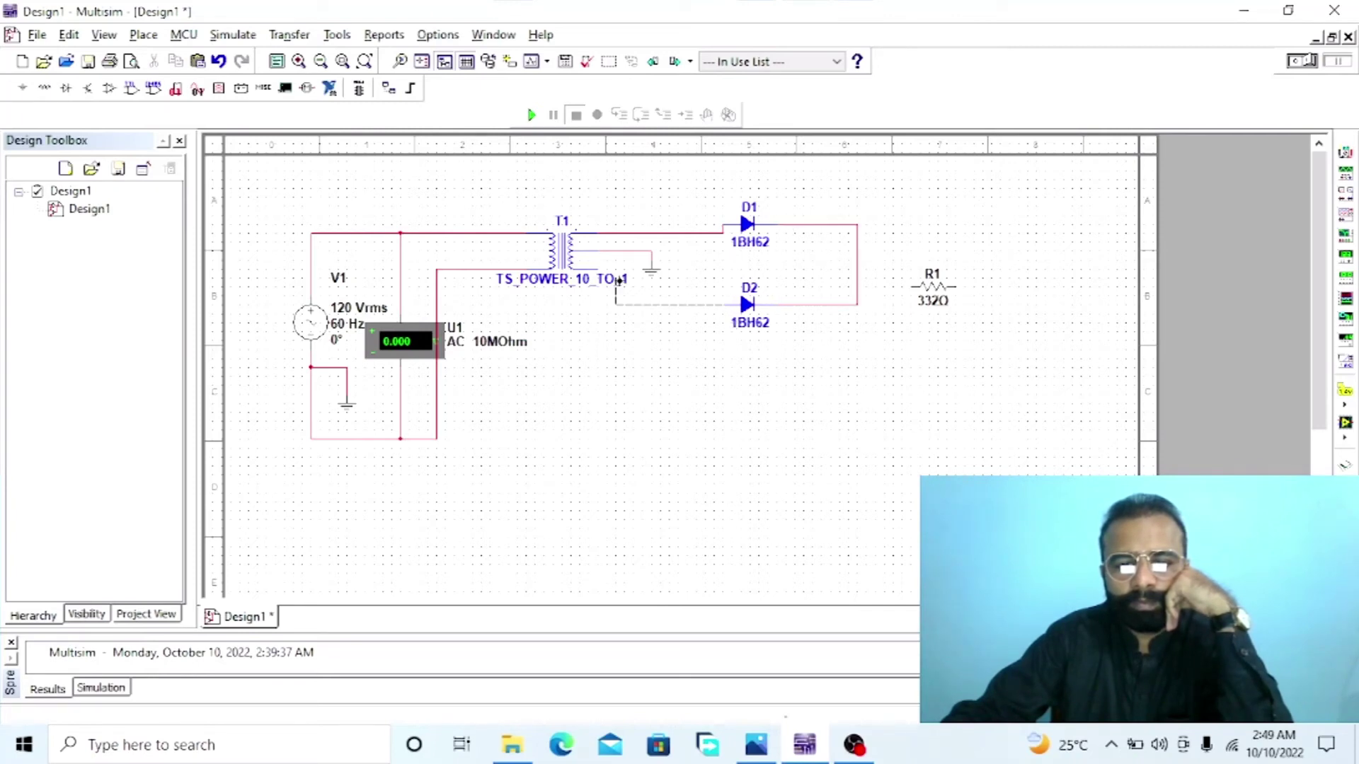
pyautogui.click(596, 269)
# Step: Move R1 down, rotate it vertical, and wire it between the joined diode cathodes and a new ground placed below it
pyautogui.moveTo(931, 298); pyautogui.dragTo(936, 353)
pyautogui.hotkey('ctrl', 'r')
pyautogui.click(352, 416)
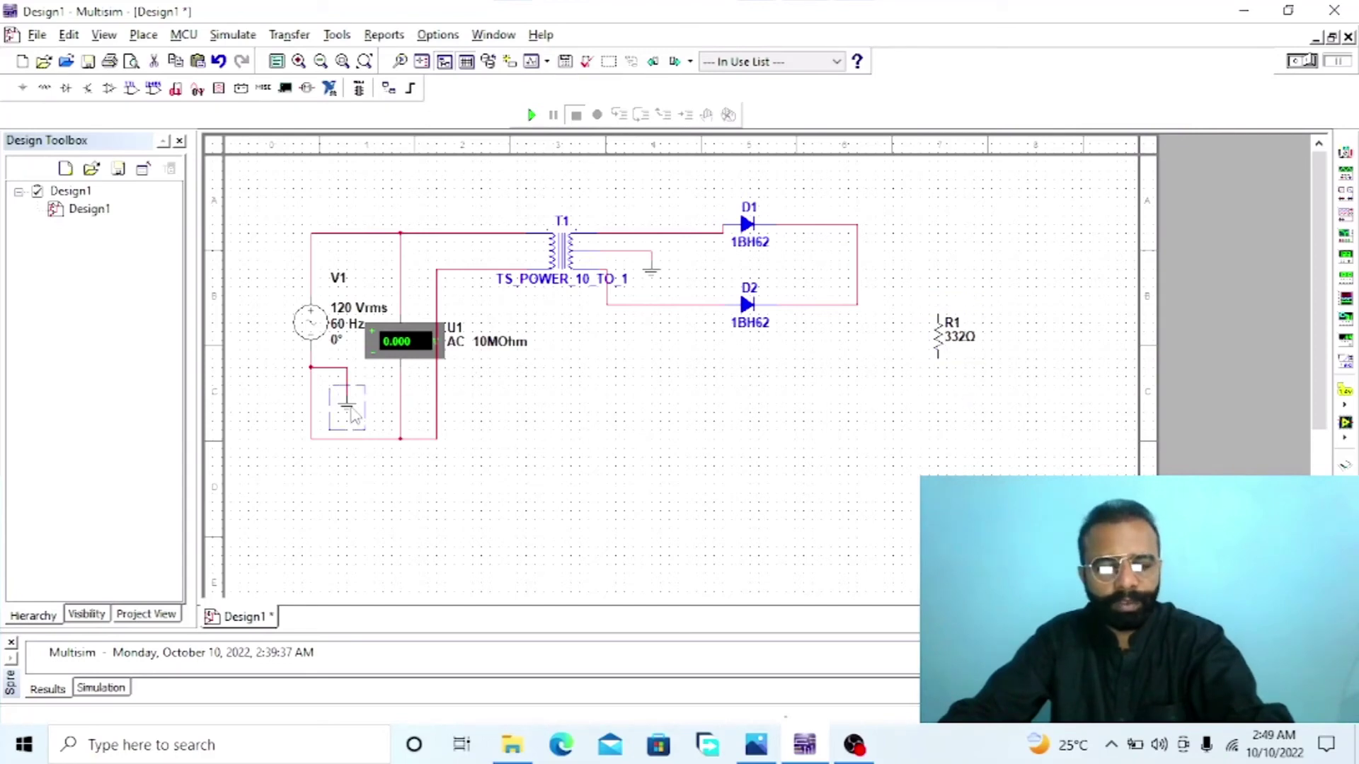
pyautogui.click(938, 446)
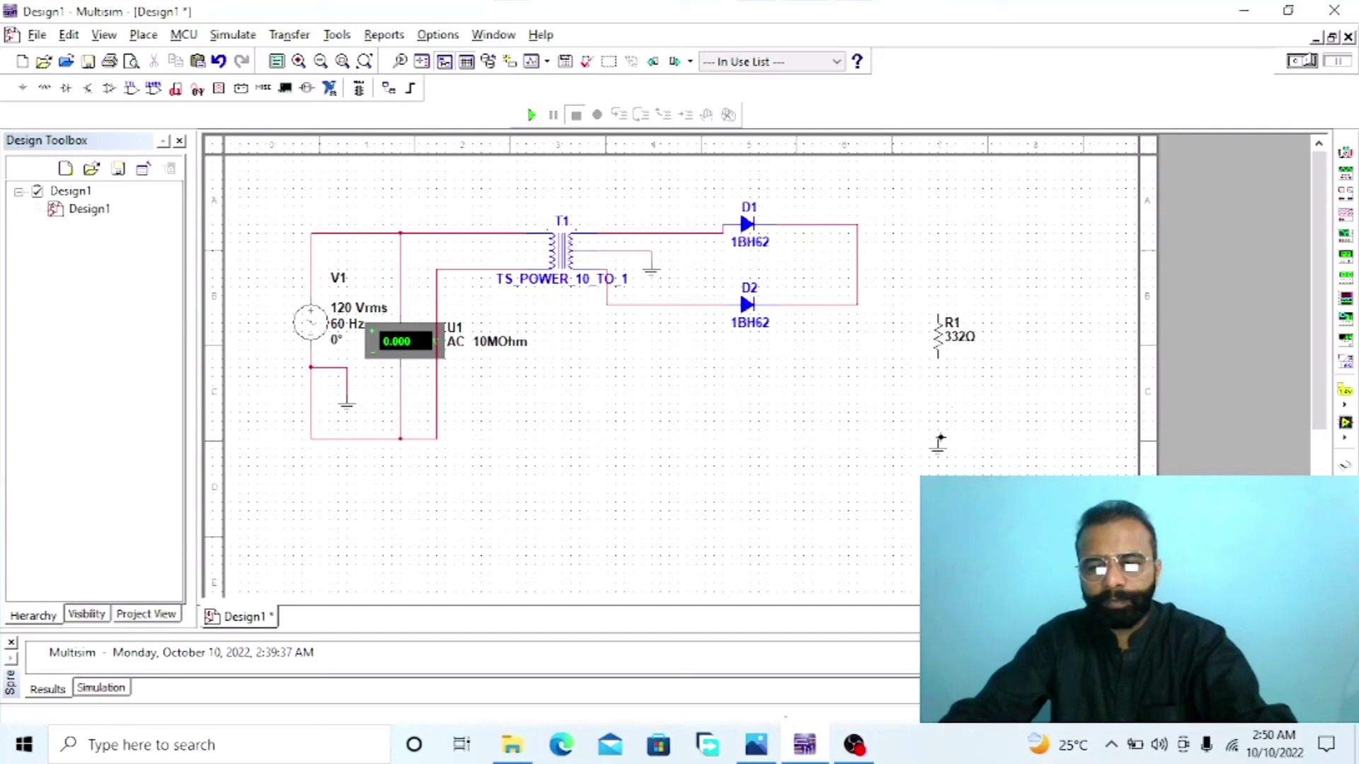
pyautogui.click(938, 350)
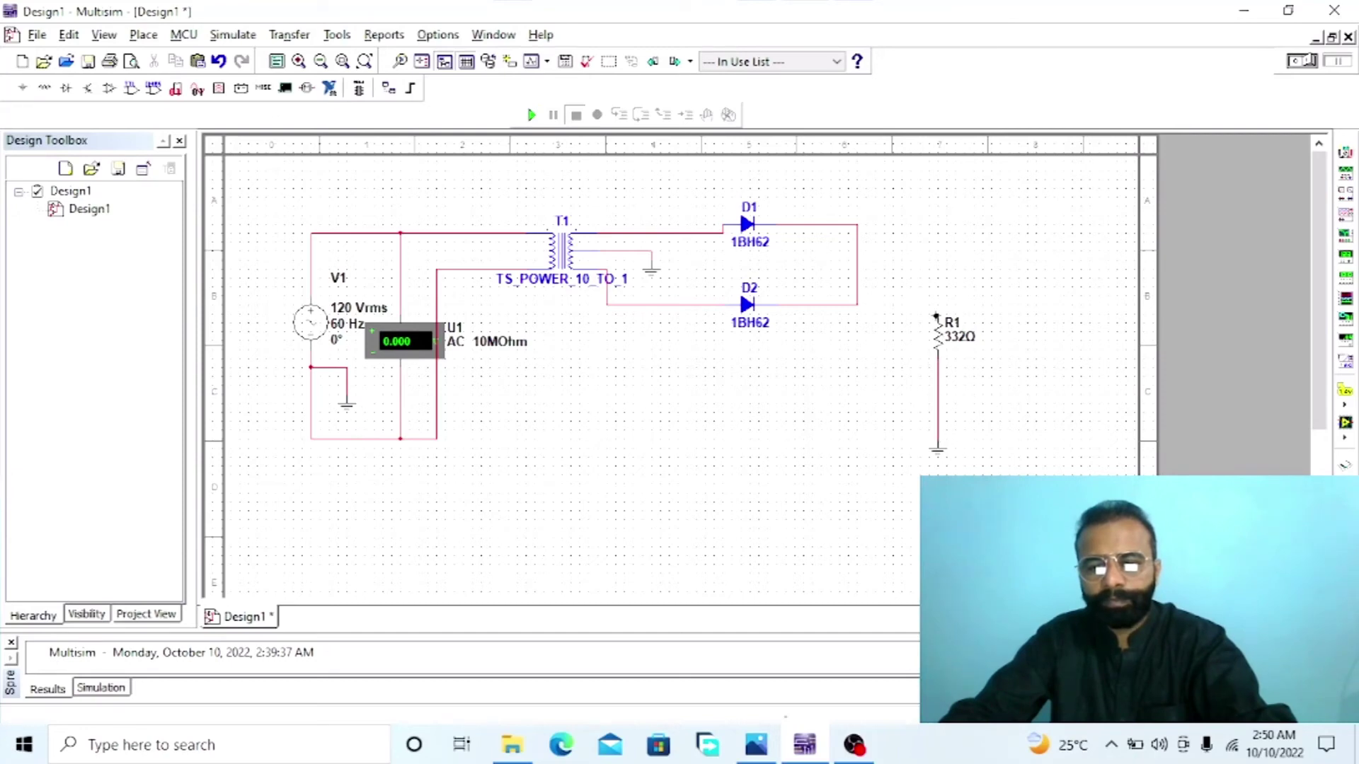
pyautogui.click(857, 260)
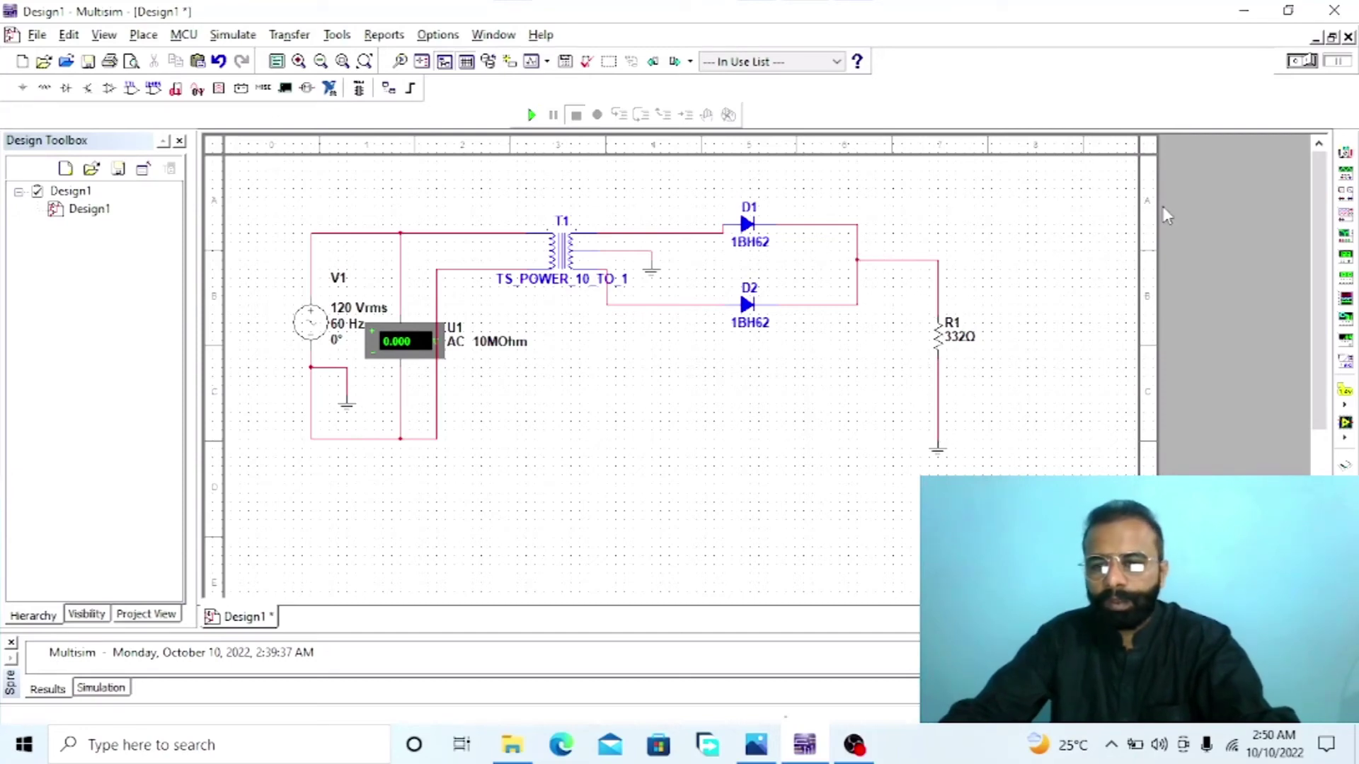
# Step: Add a two-channel oscilloscope, wiring channel A between the upper secondary end and centre tap and channel B across R1
pyautogui.click(1344, 214)
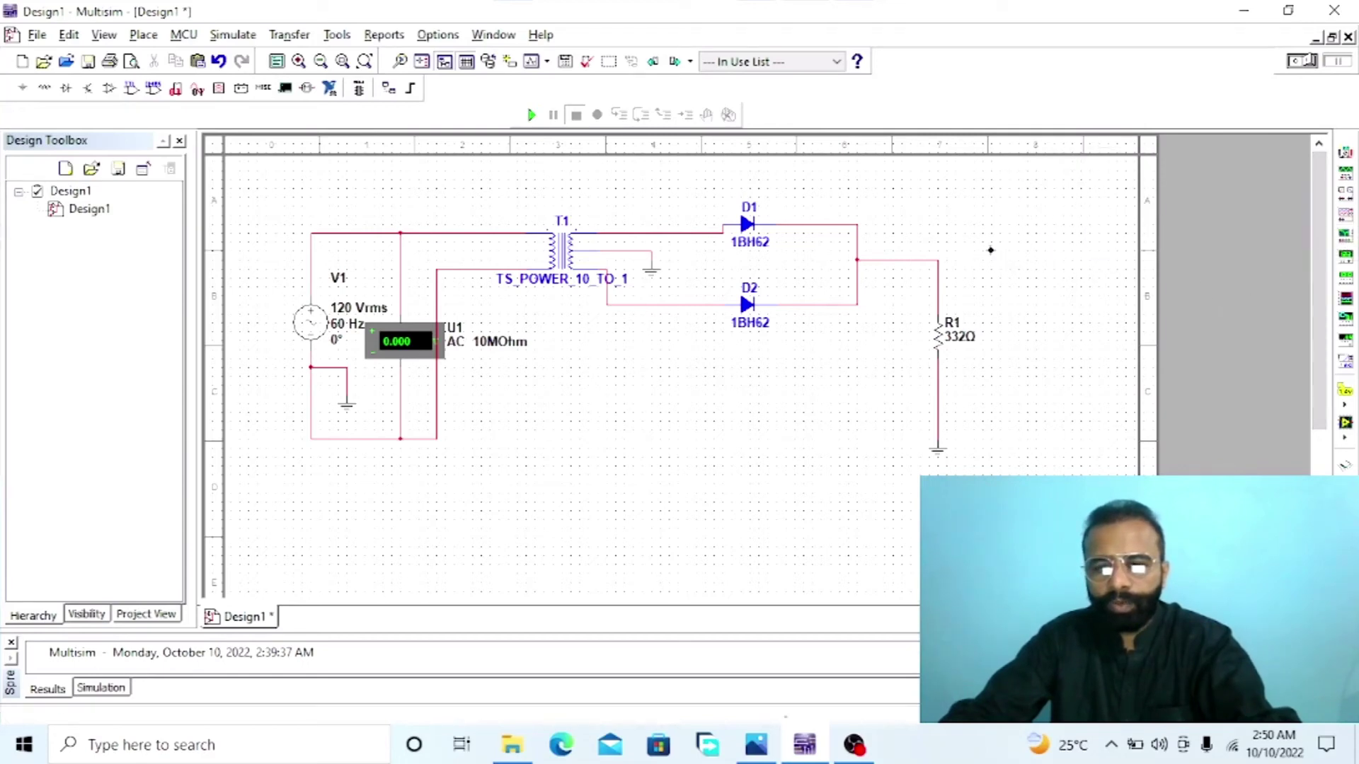
pyautogui.click(1007, 239)
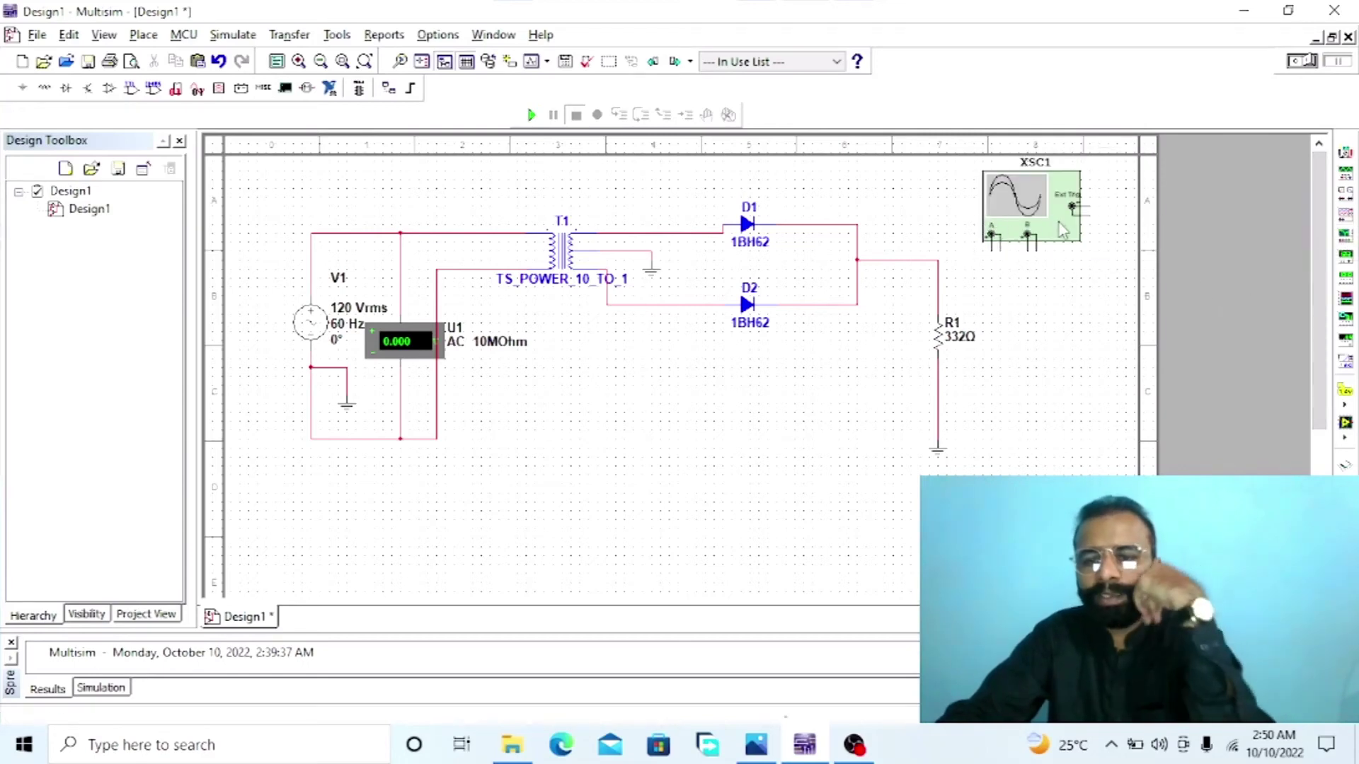
pyautogui.click(992, 247)
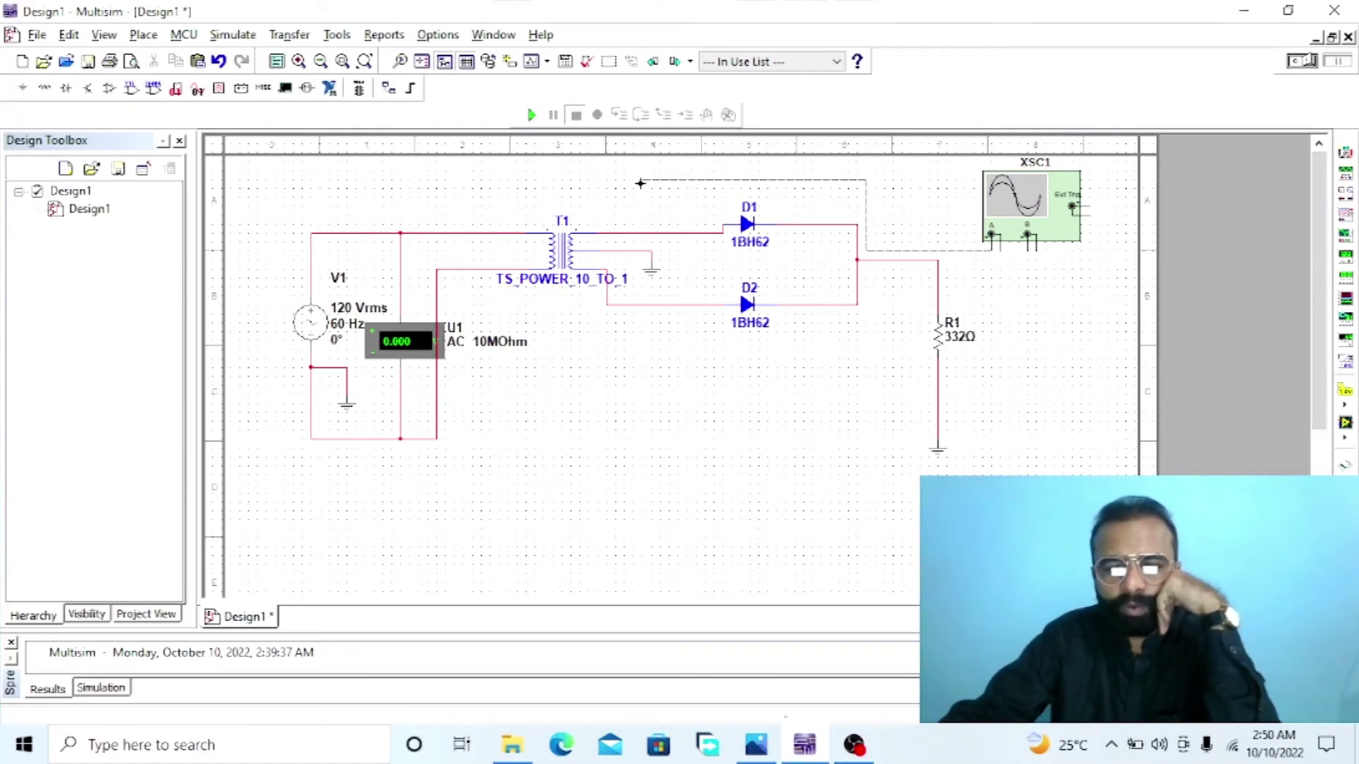
pyautogui.click(634, 232)
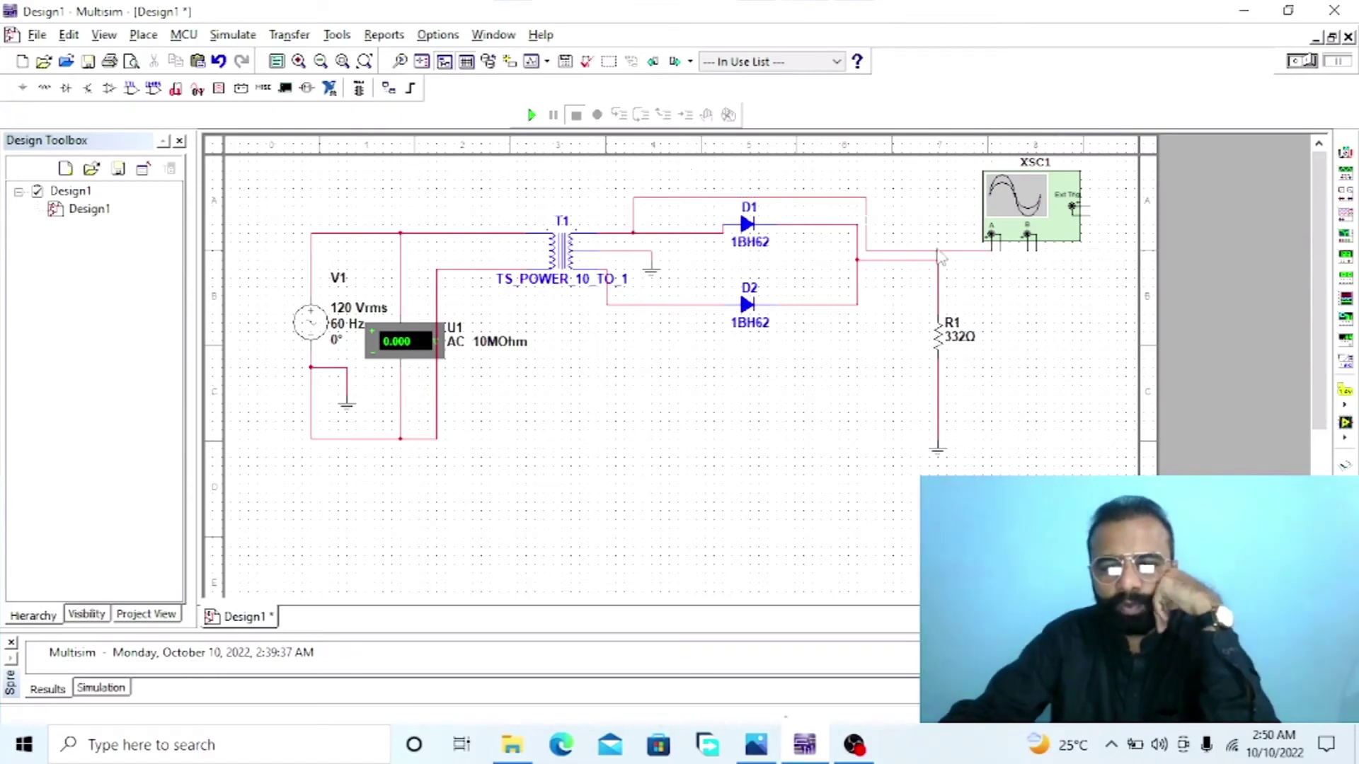
pyautogui.click(1002, 249)
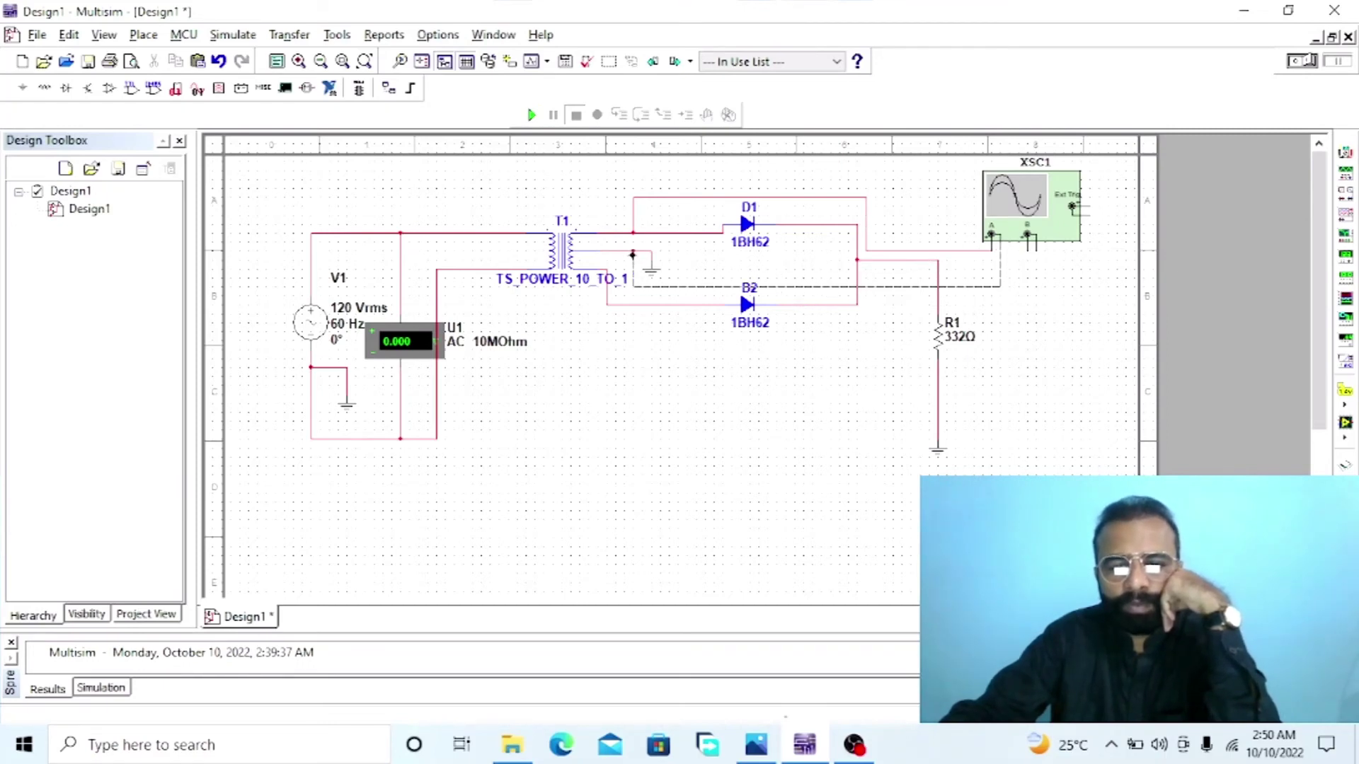
pyautogui.click(633, 254)
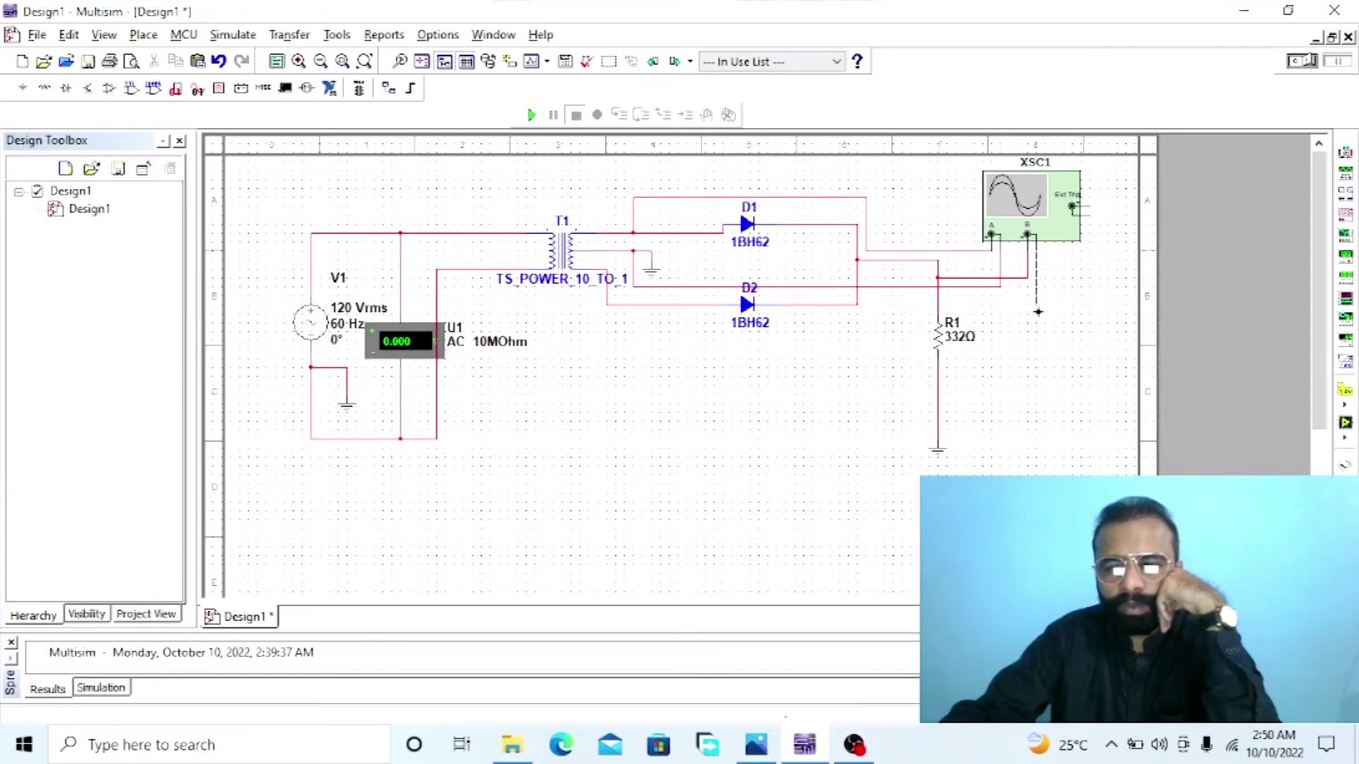
pyautogui.click(937, 394)
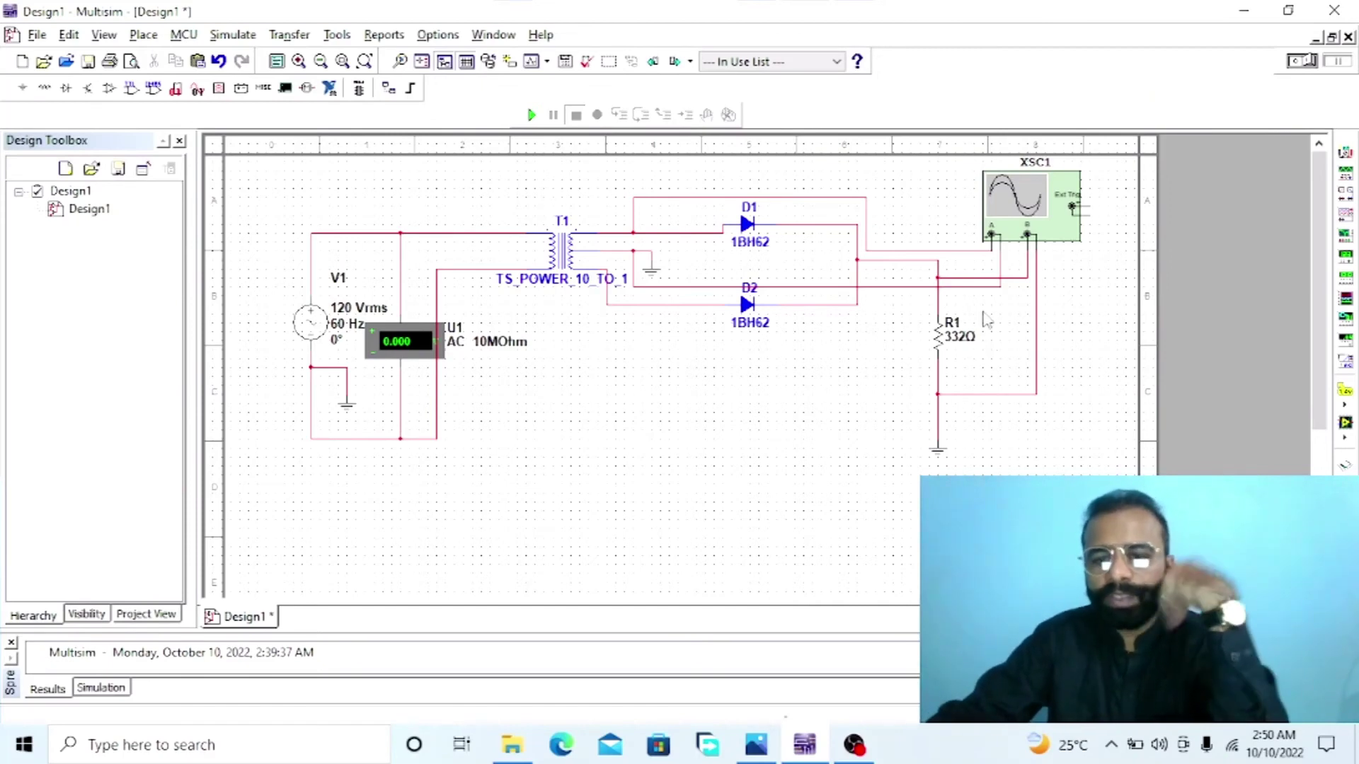
# Step: Change the color of the net joining the diode cathodes, R1 and oscilloscope channel B to yellow
pyautogui.click(1024, 279)
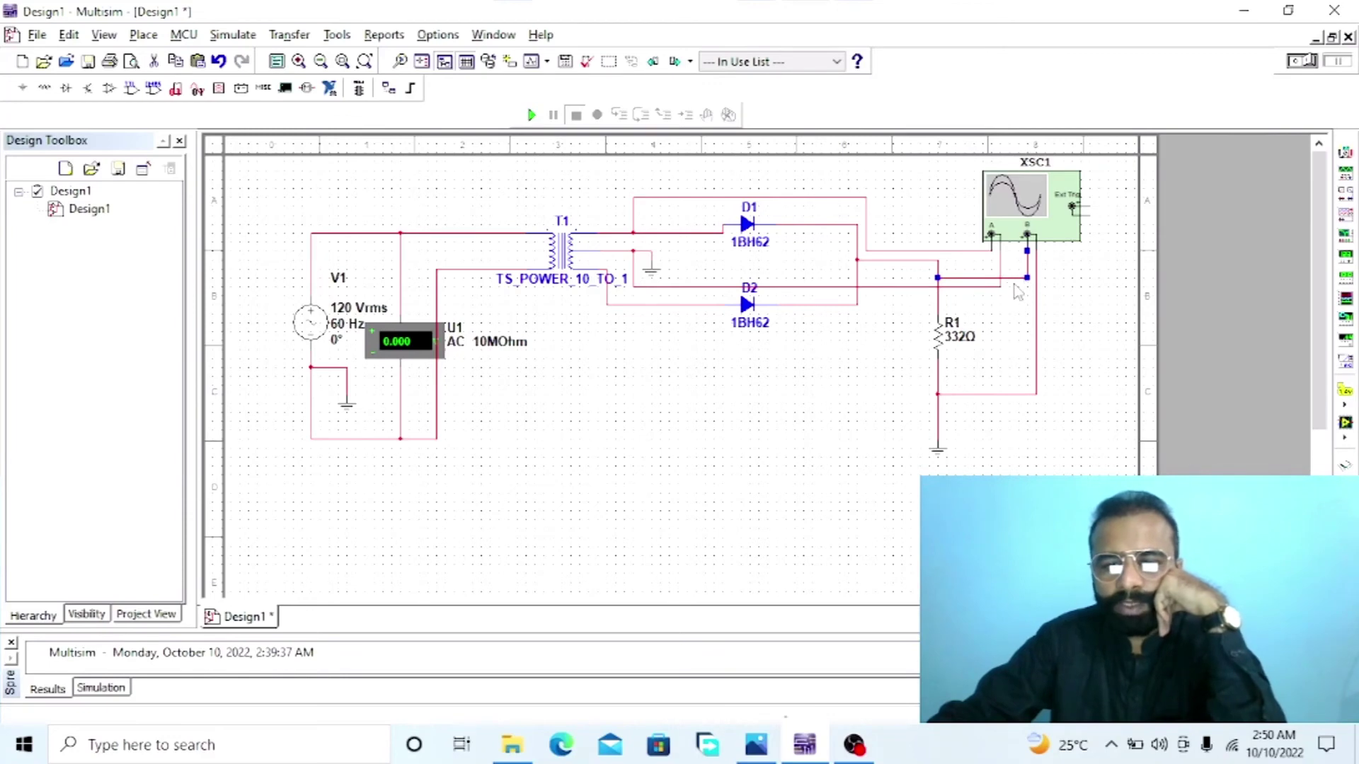
pyautogui.doubleClick(1024, 280)
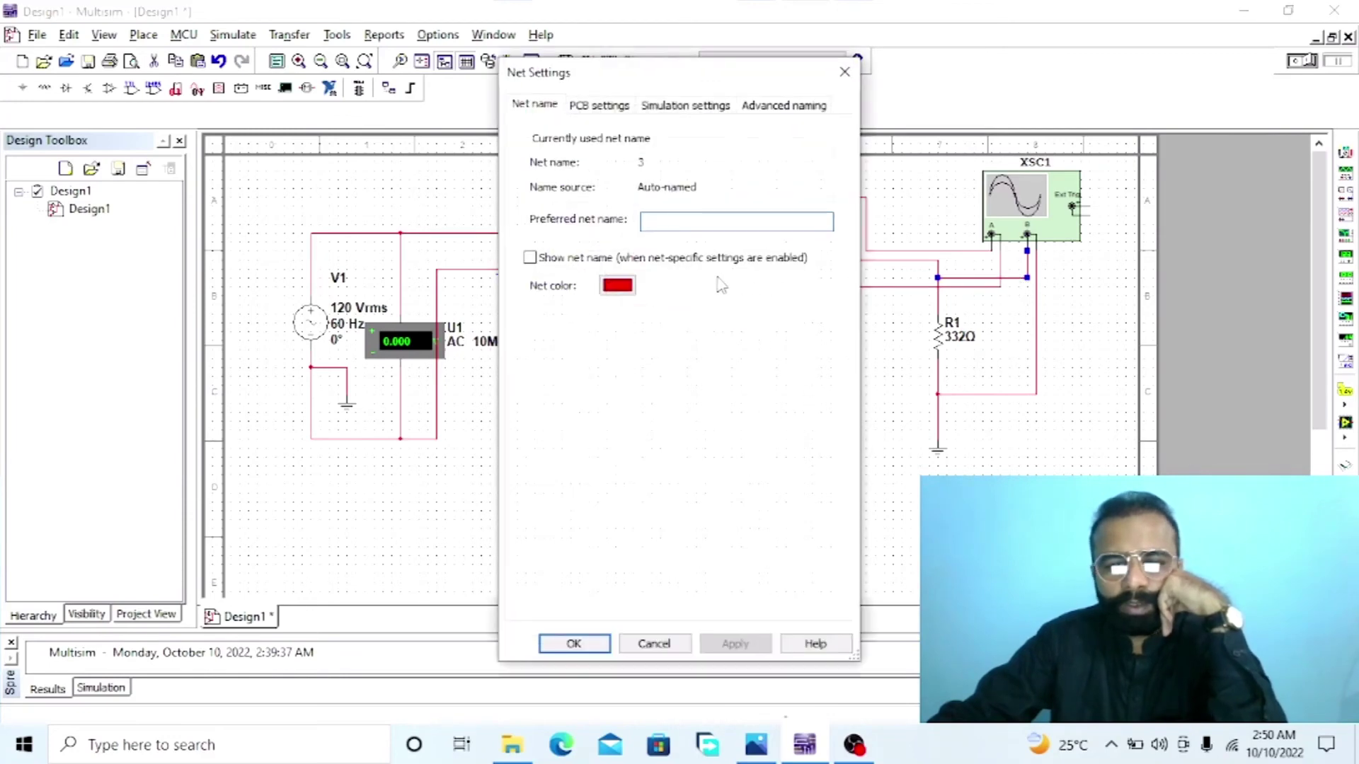
pyautogui.click(617, 285)
pyautogui.click(666, 417)
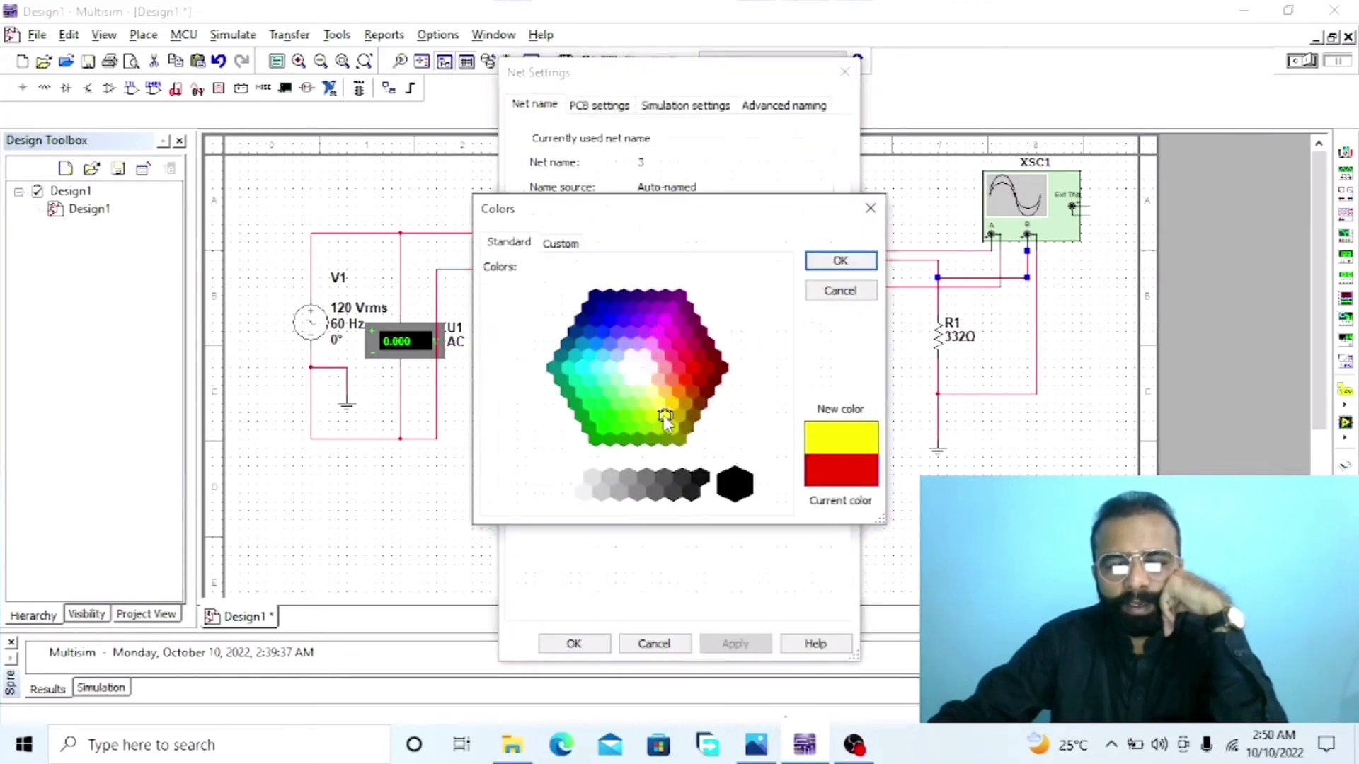
pyautogui.click(838, 262)
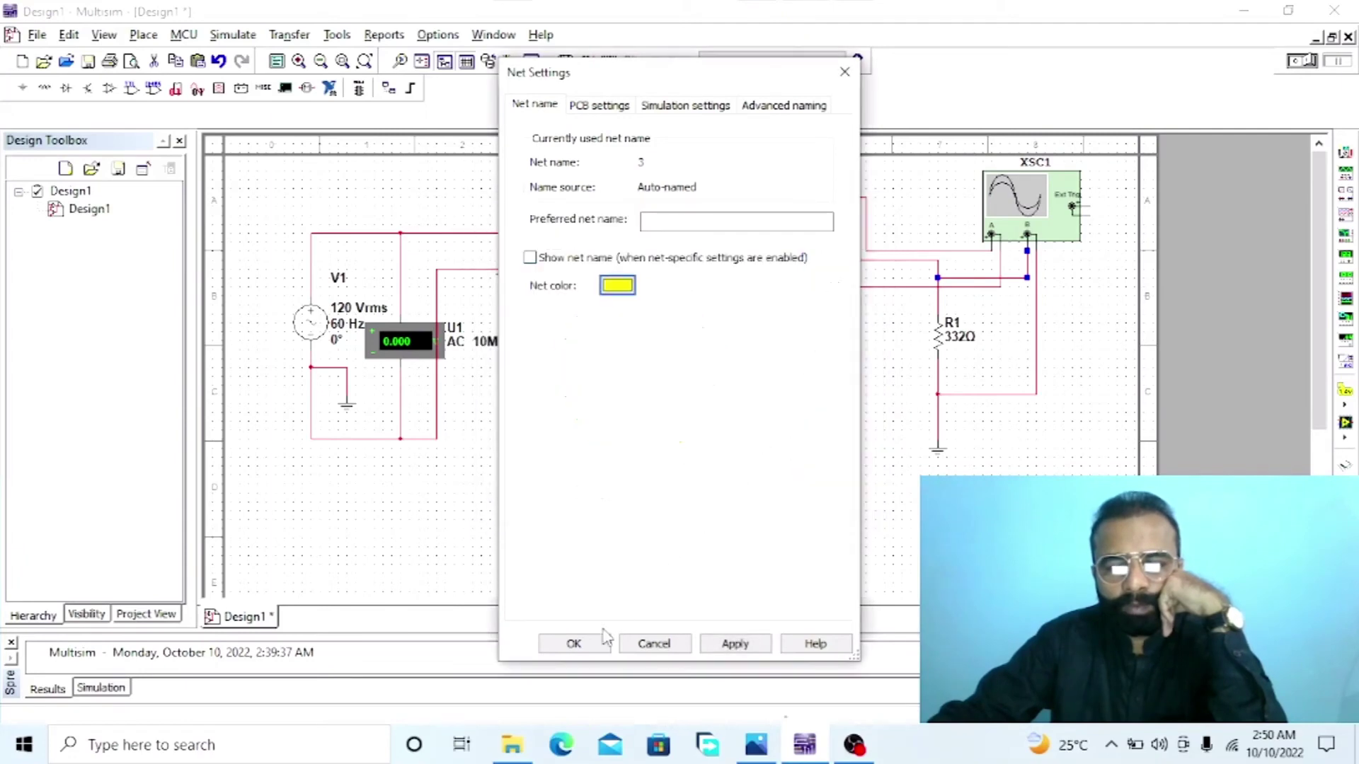
pyautogui.click(734, 643)
pyautogui.click(571, 643)
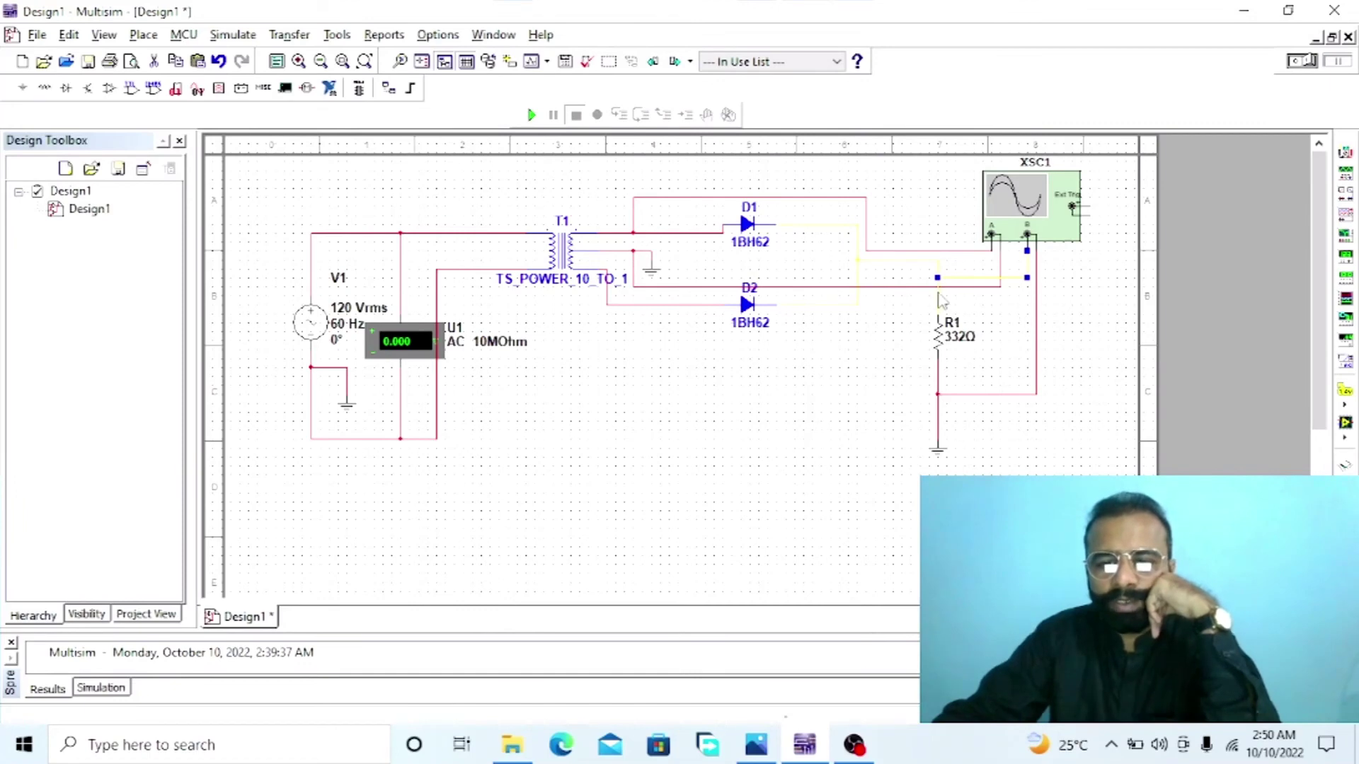
pyautogui.click(992, 339)
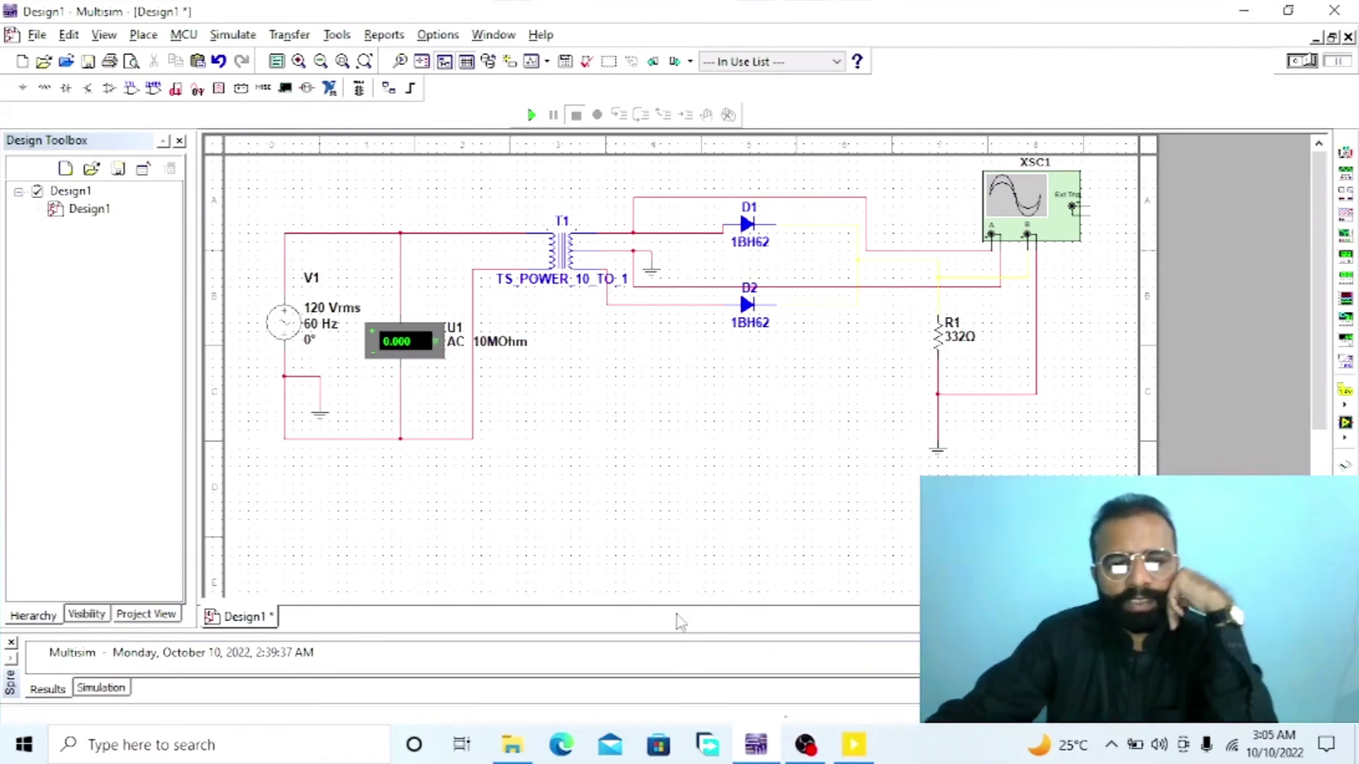
# Step: Set the frequency of AC source V1 to 50 Hz
pyautogui.doubleClick(283, 326)
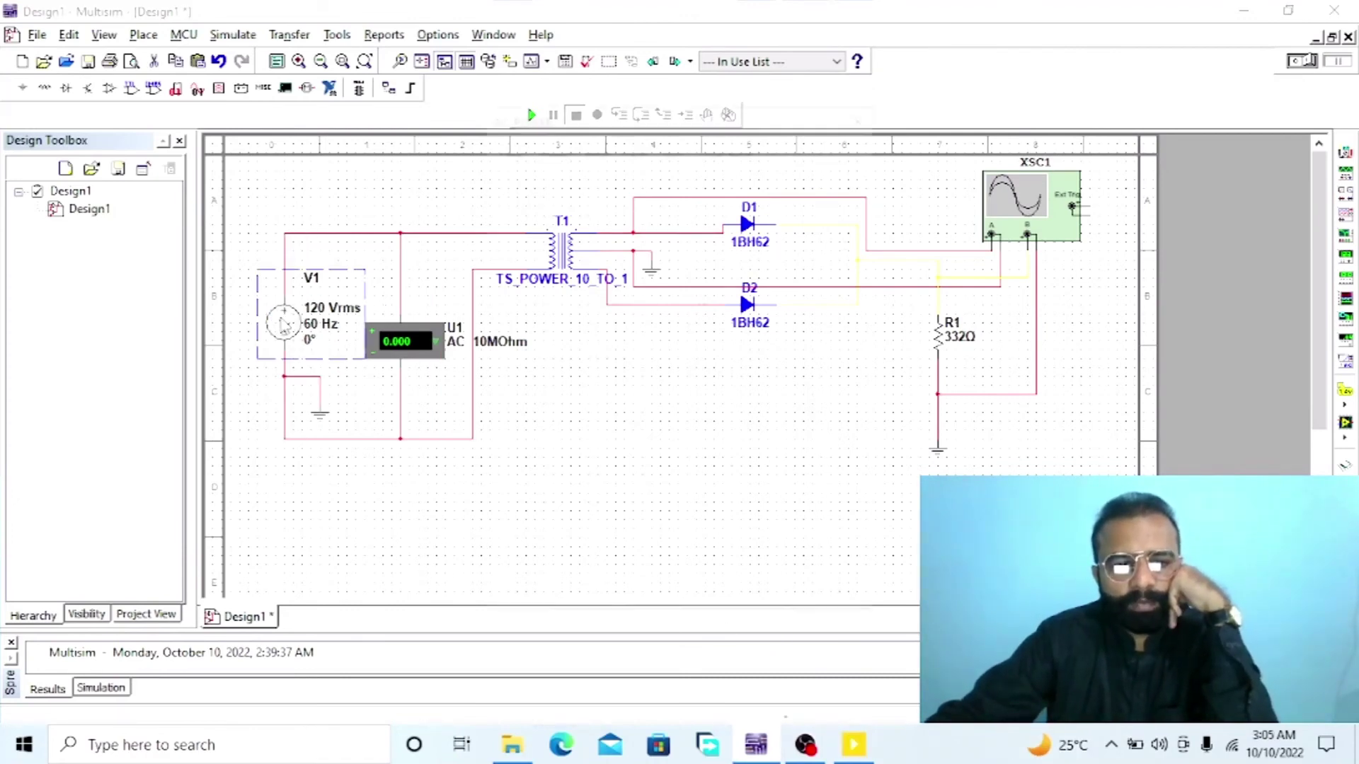
pyautogui.click(751, 242)
pyautogui.doubleClick(750, 247)
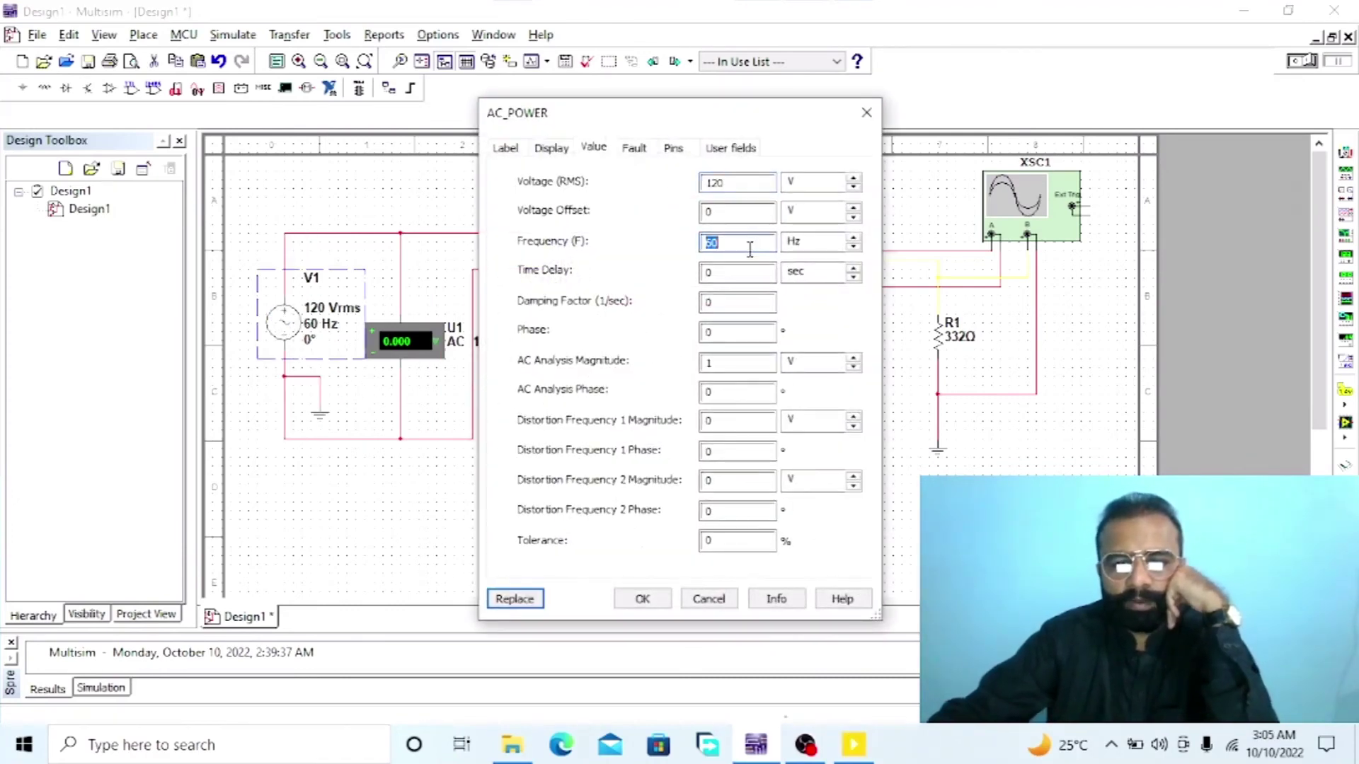
pyautogui.write('50')
pyautogui.press('Return')
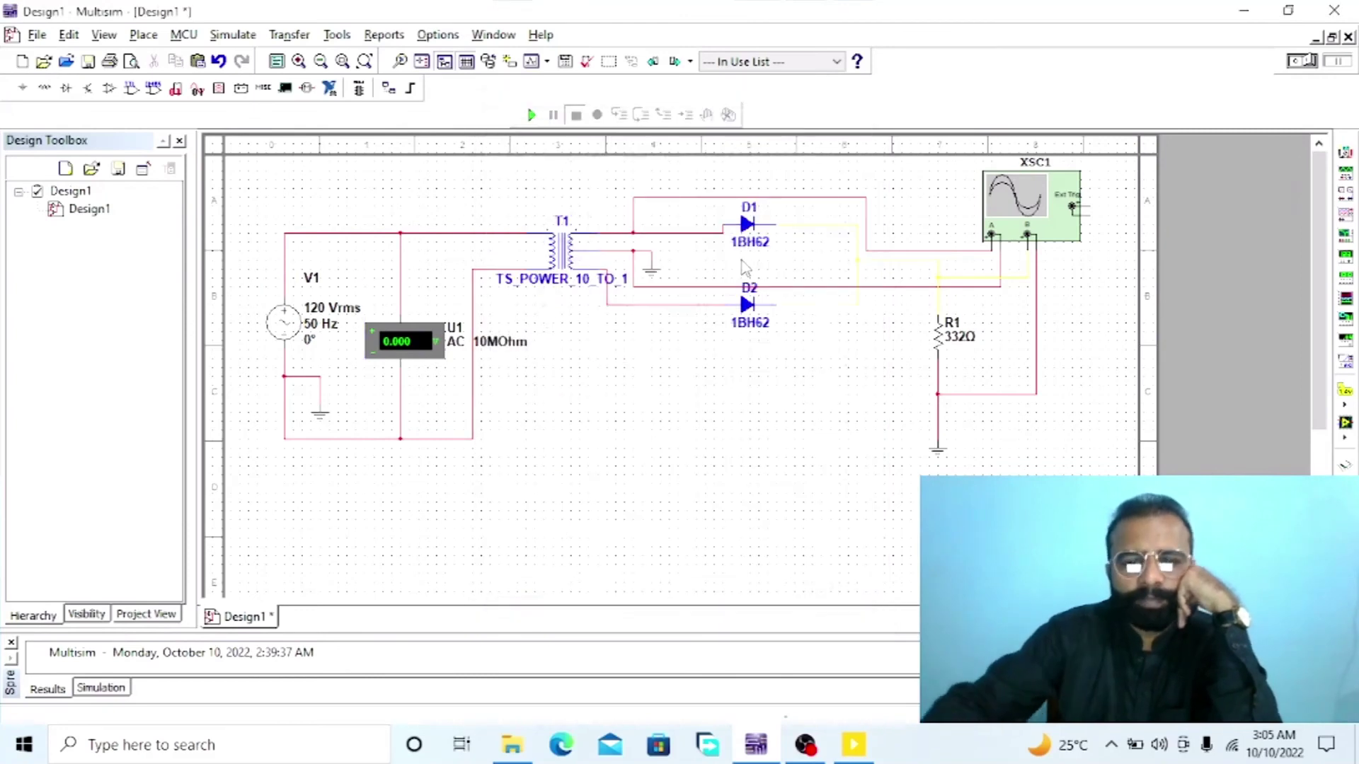
# Step: Set the resistance of load resistor R1 to 100 Ω
pyautogui.doubleClick(940, 338)
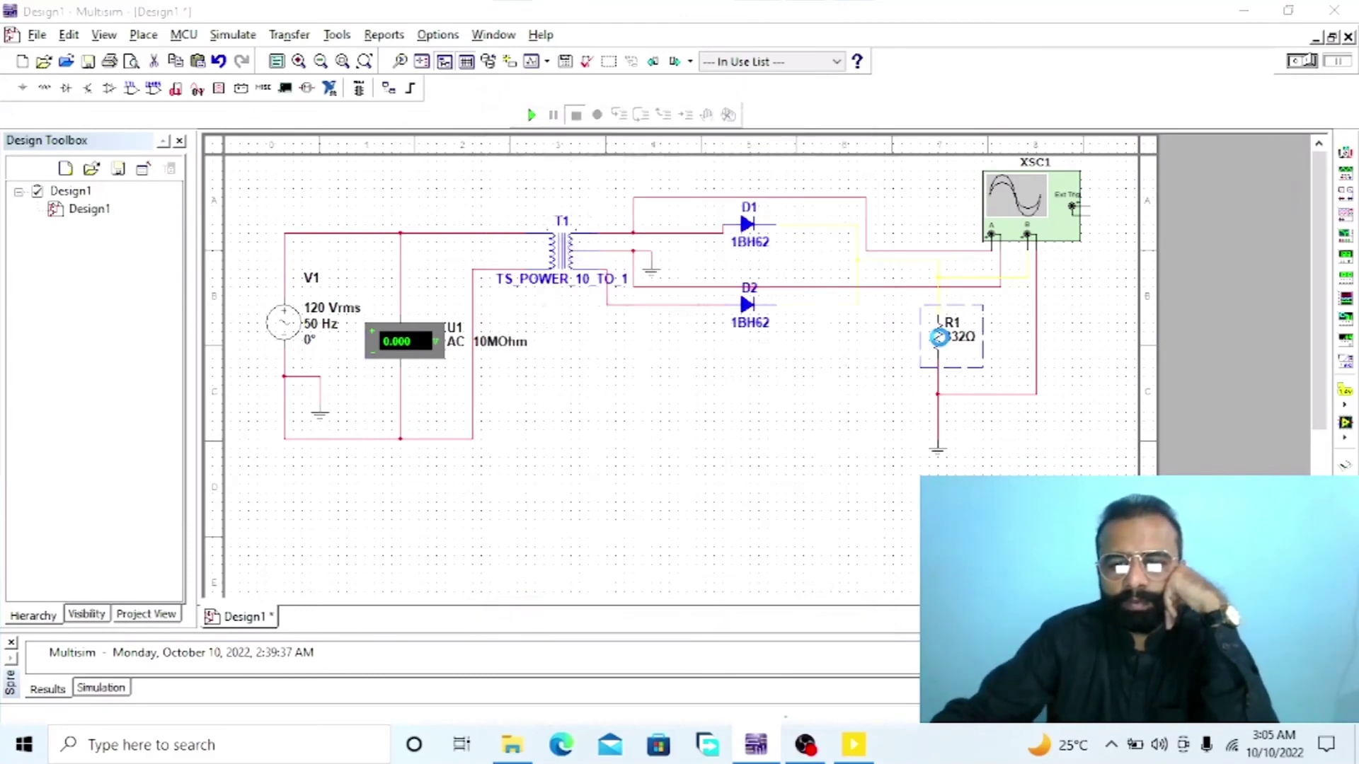
pyautogui.write('100')
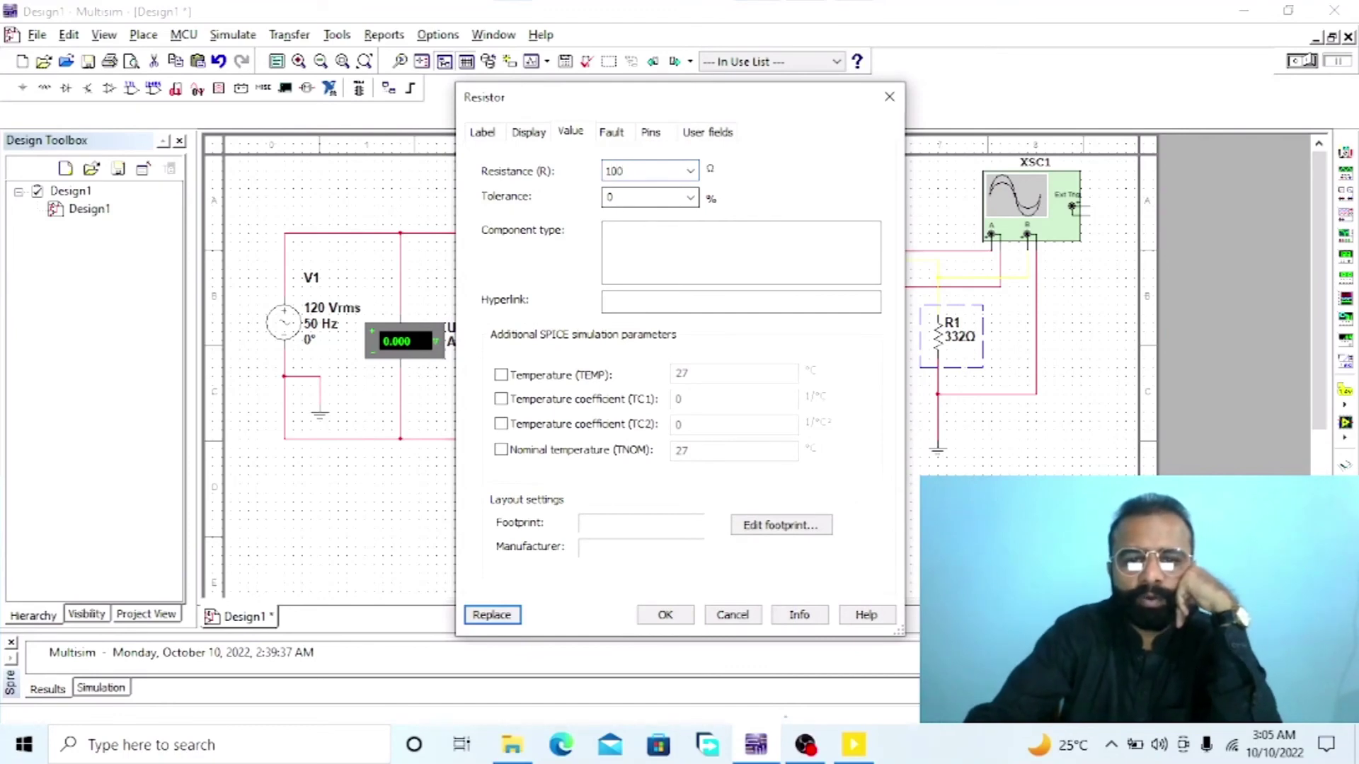
pyautogui.press('Return')
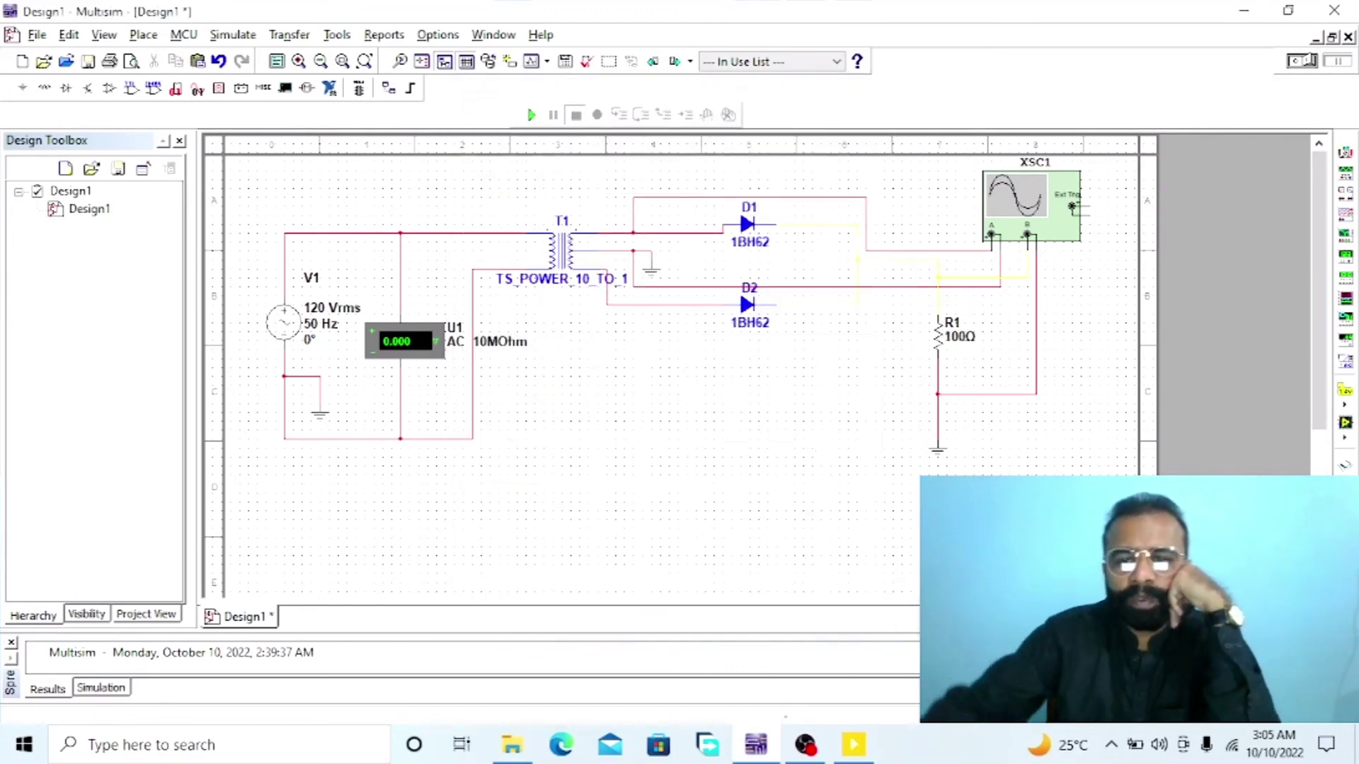